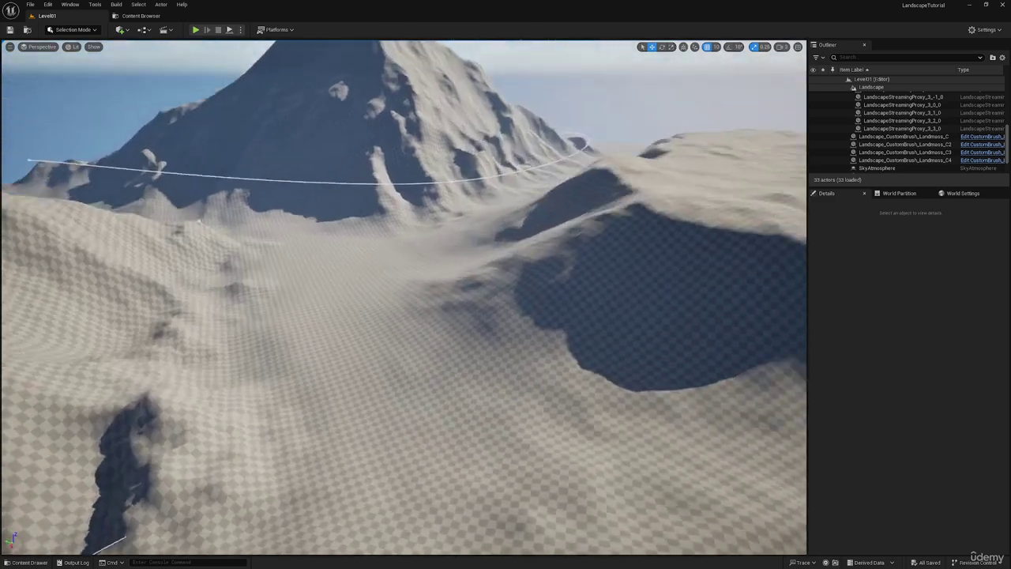
- Search the plugins for "water" to check whether the Water plugin is enabled, and close the plugin list
left_click(47, 4)
left_click(83, 135)
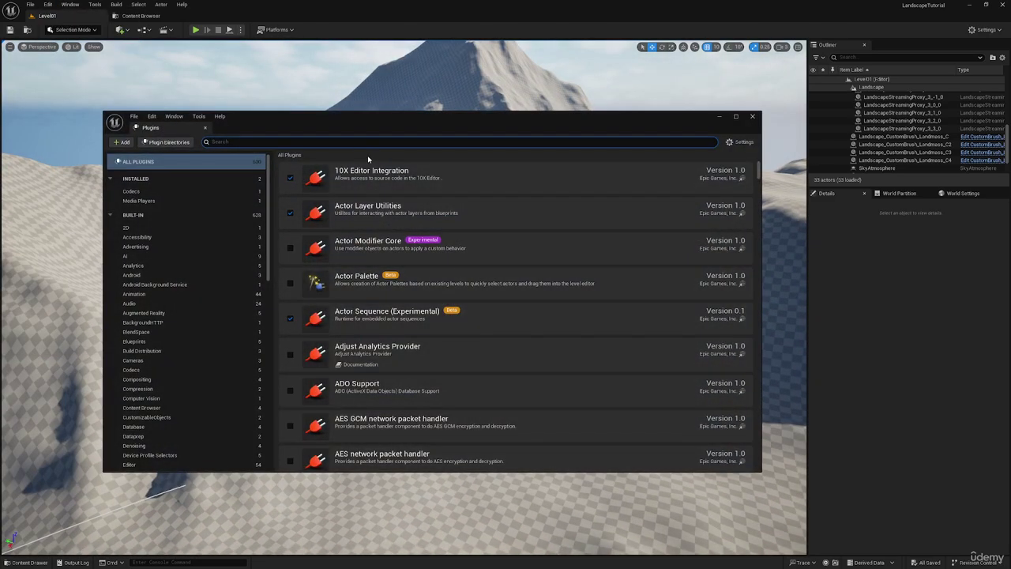
type("water")
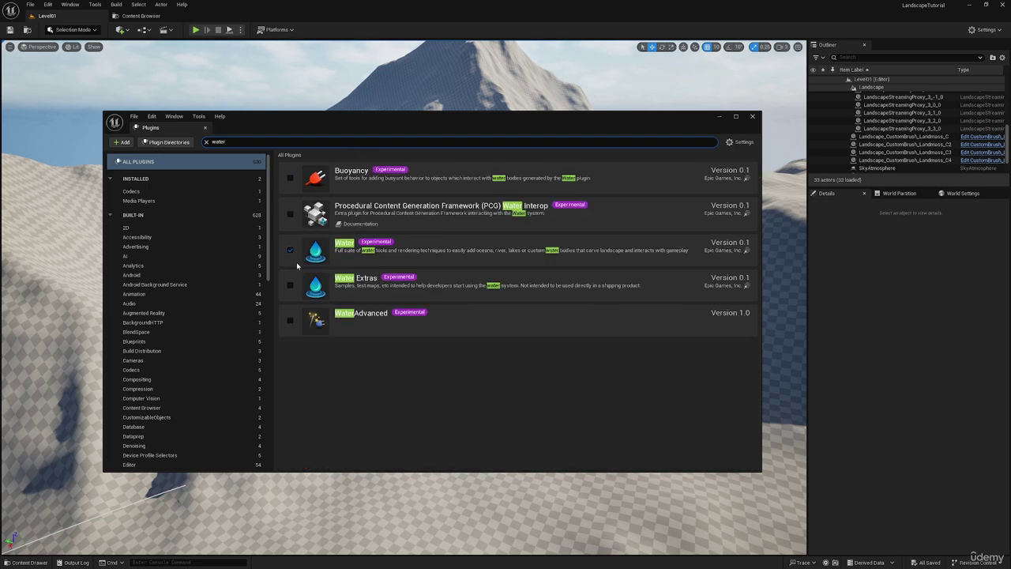
left_click(205, 127)
- Search the placeable actors for "water" and place a Water Body Lake in the valley in front of the mountain
scroll(102, 96, "up", 5)
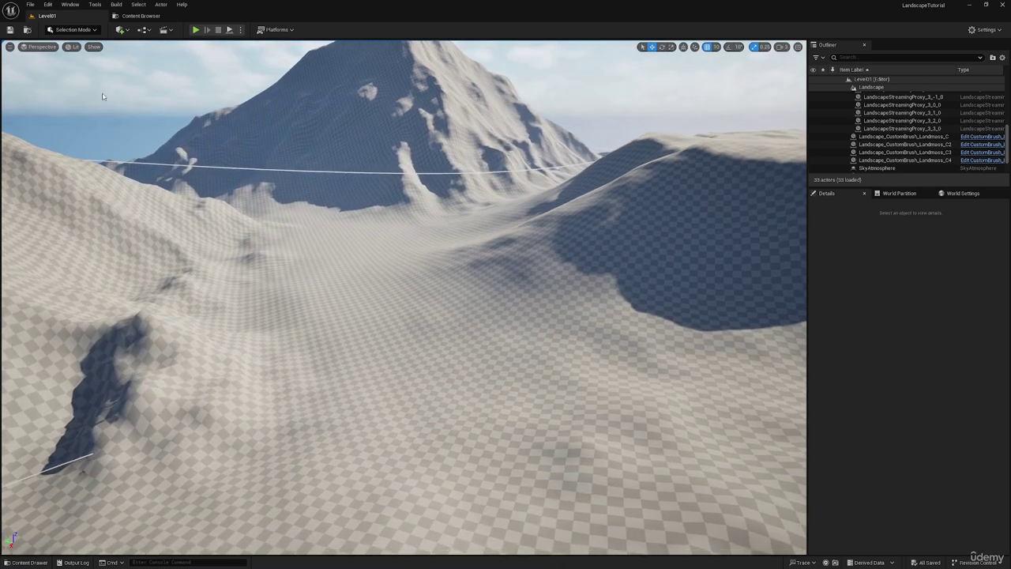
left_click(120, 29)
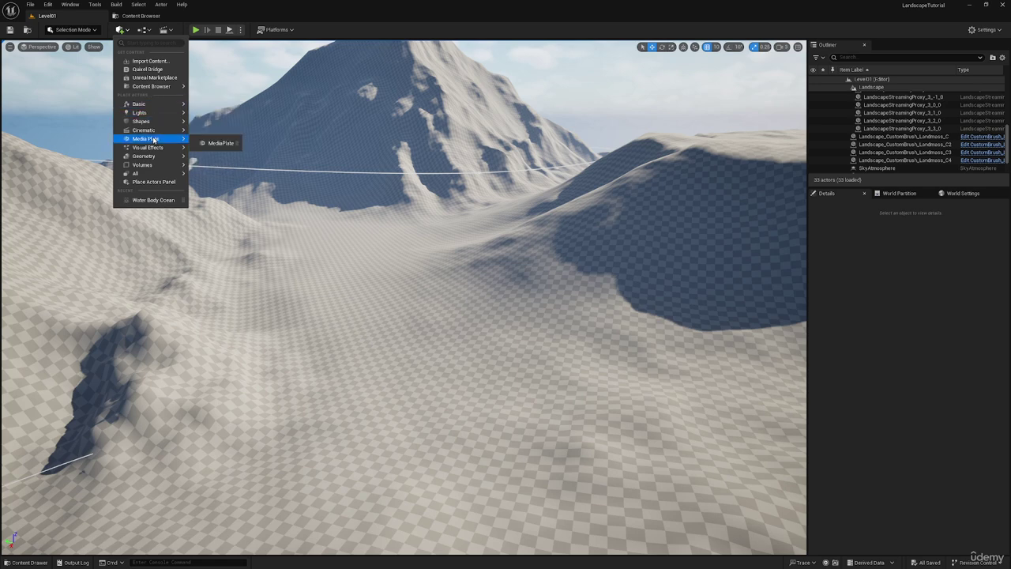
type("water")
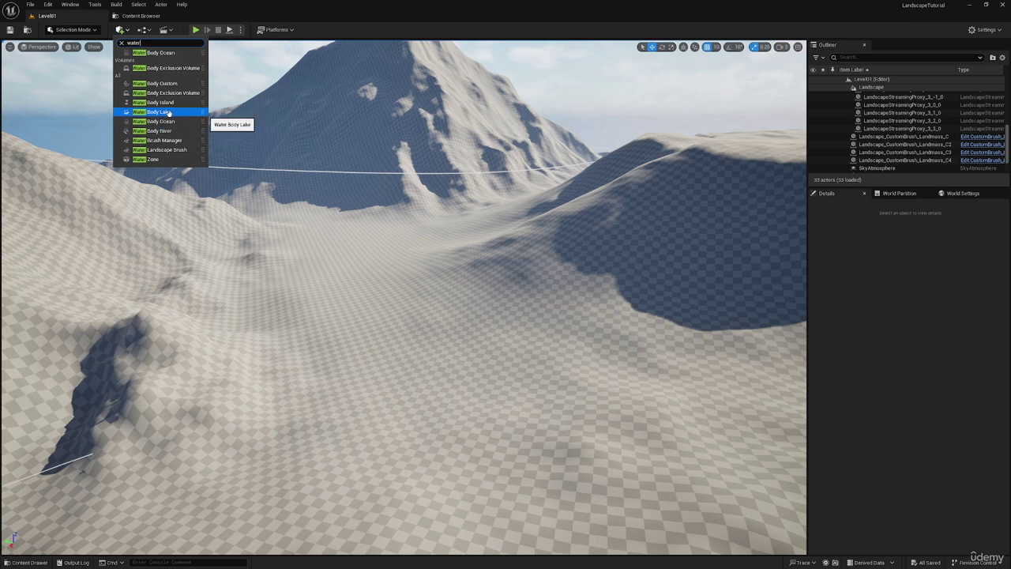
left_click_drag(168, 113, 456, 223)
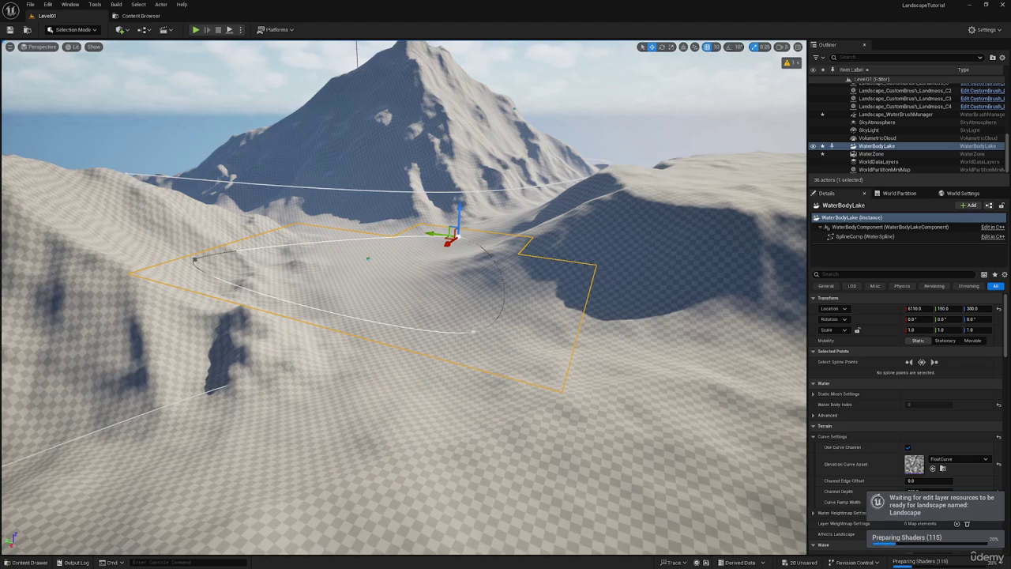
right_click_drag(455, 237, 448, 205)
key("w")
right_click_drag(235, 412, 236, 379)
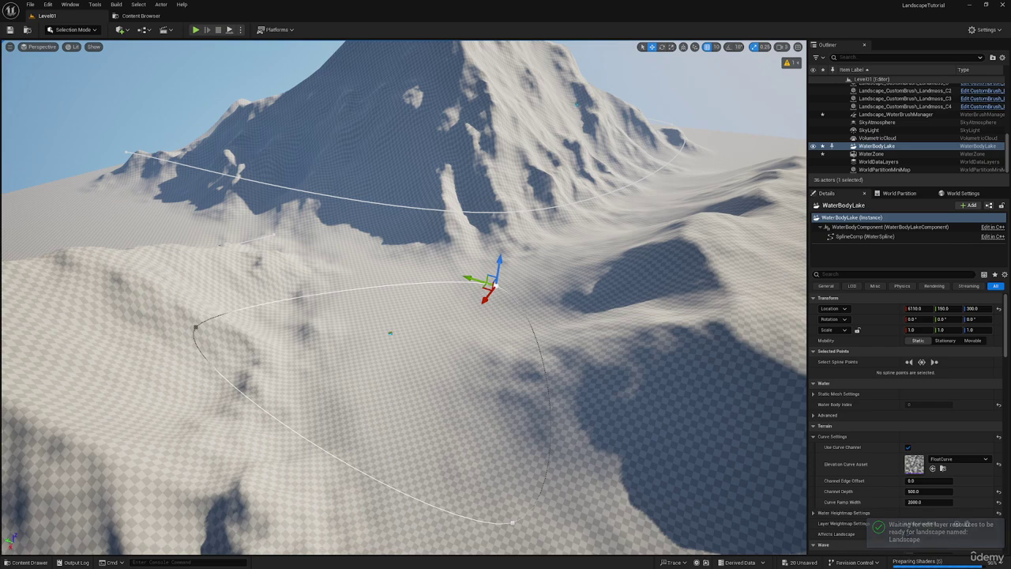
key("s")
mouse_move(420, 302)
right_mouse_down()
mouse_move(421, 318)
mouse_move(419, 302)
right_mouse_up()
key("w")
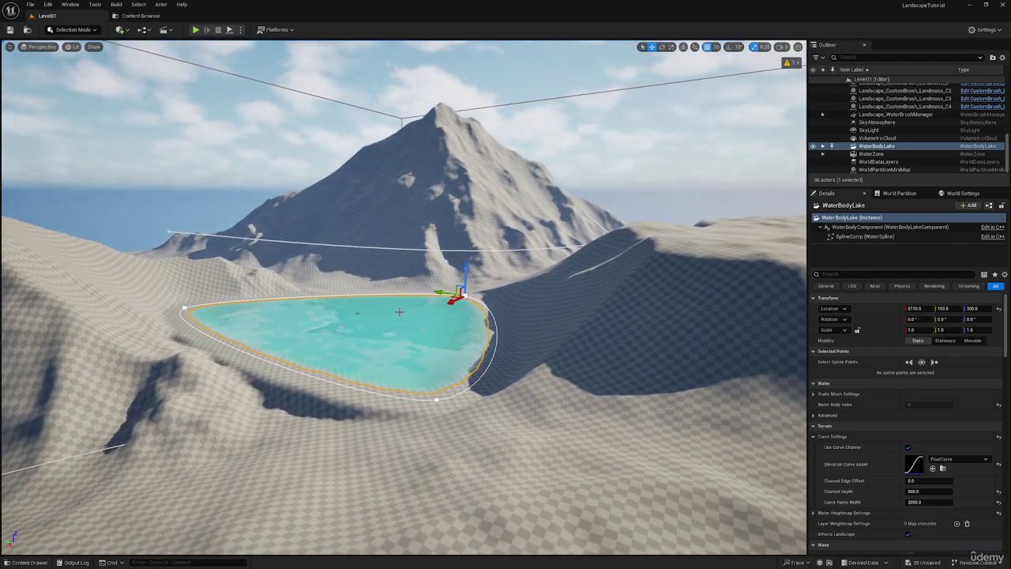
- Move the lake within the valley to about X 4880, Y -1190 and lower it to Z -350
right_click_drag(328, 322, 376, 335)
key("a")
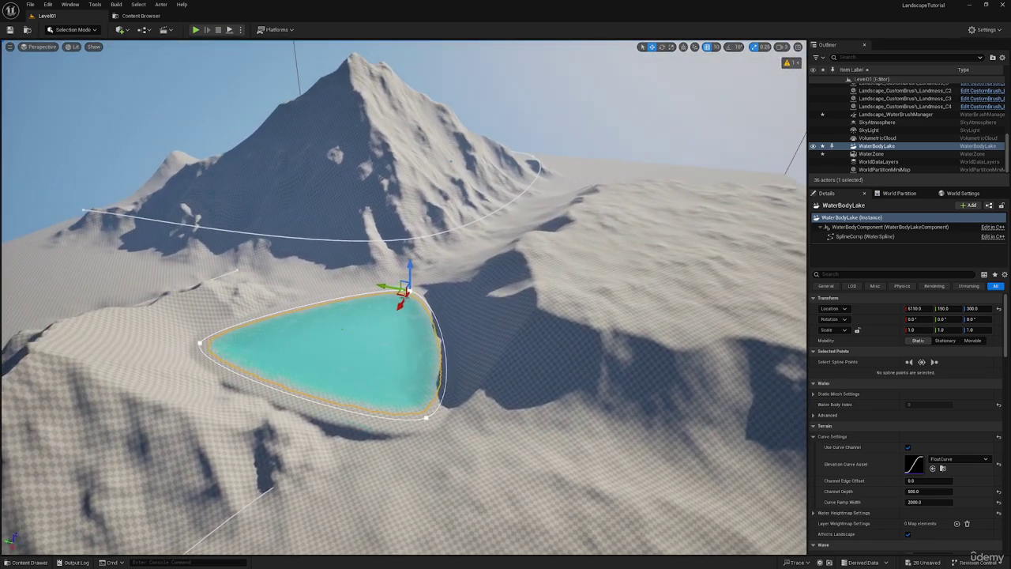
left_click_drag(399, 292, 434, 289)
key("q")
right_click_drag(434, 289, 432, 260)
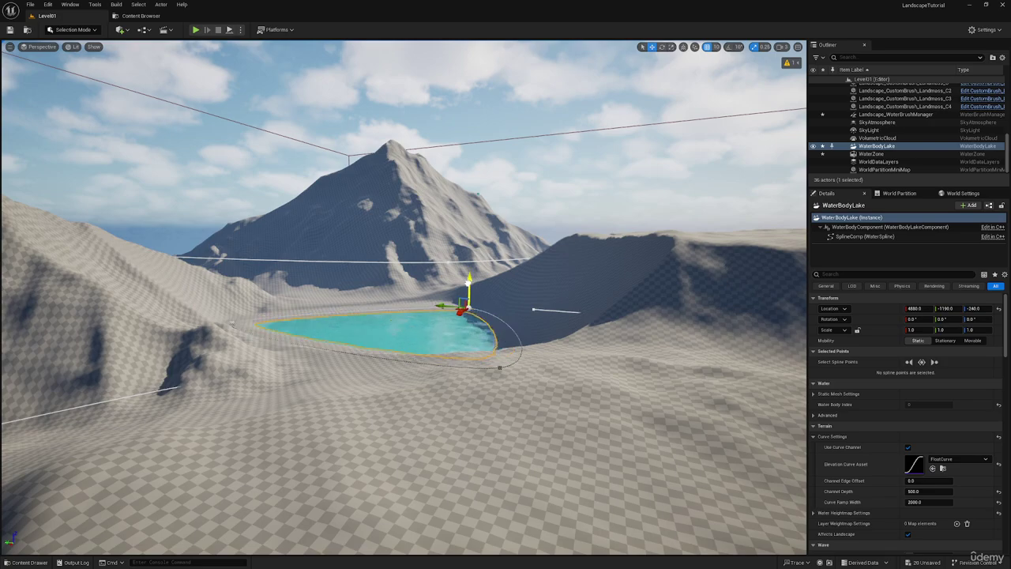
key("f")
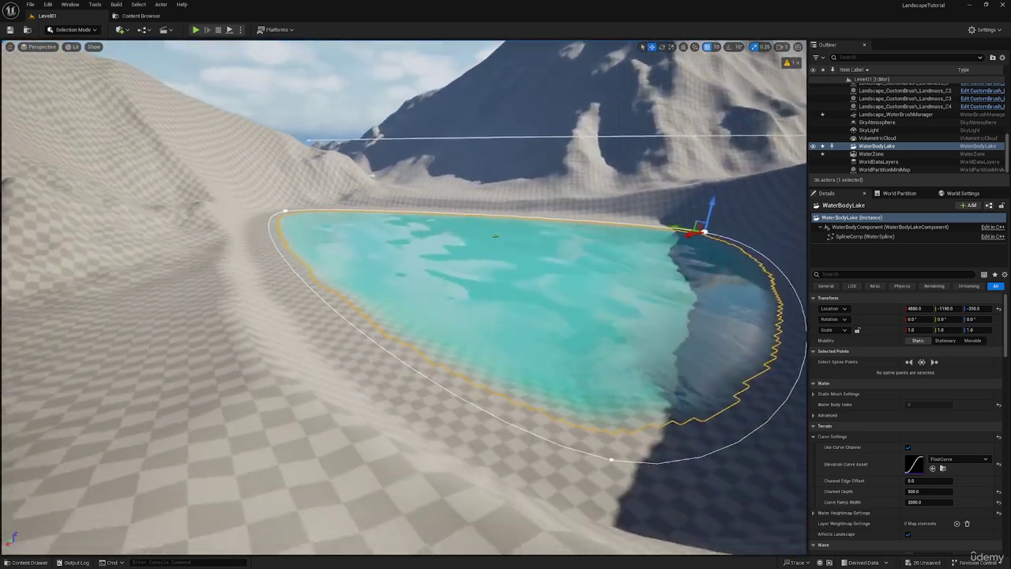
key("s")
right_click_drag(480, 250, 509, 250)
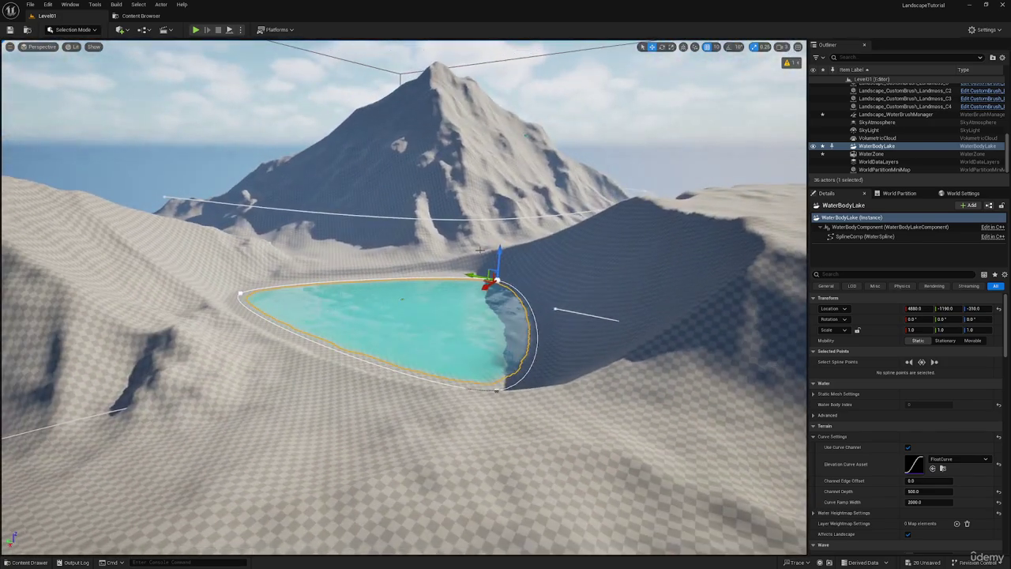
- Set the lake's Z location to 0
left_click(970, 308)
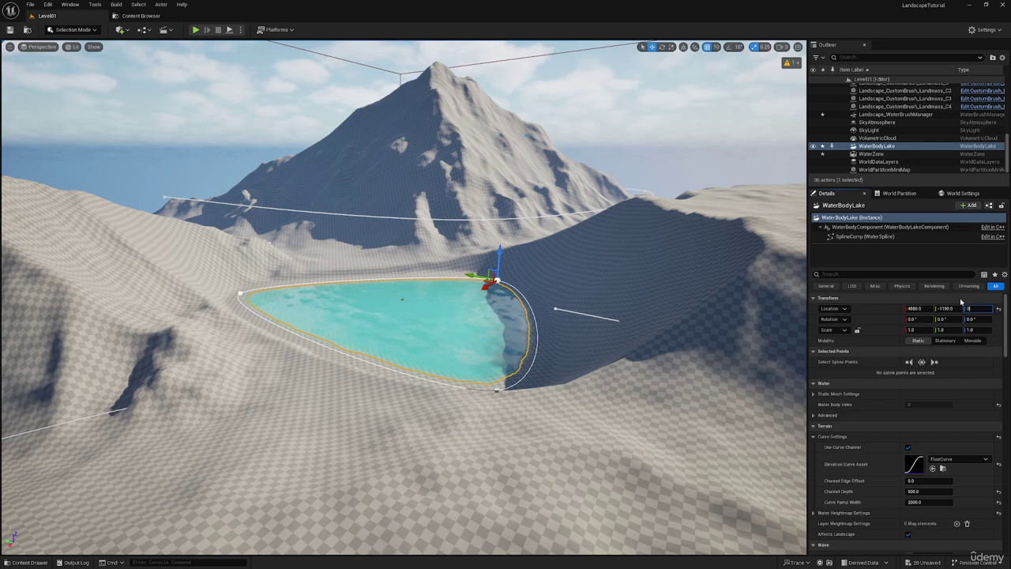
type("0")
key("Return")
right_click_drag(481, 314, 482, 314)
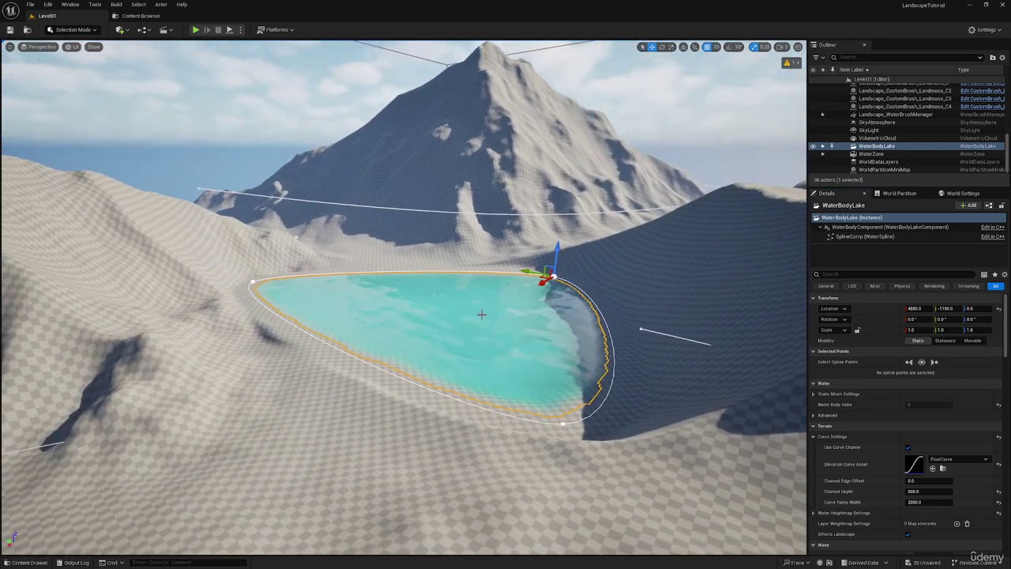
- In Landscape mode, toggle the Water edit layer's visibility to examine its effect on the terrain, and return to Selection mode
left_click(72, 29)
left_click(75, 46)
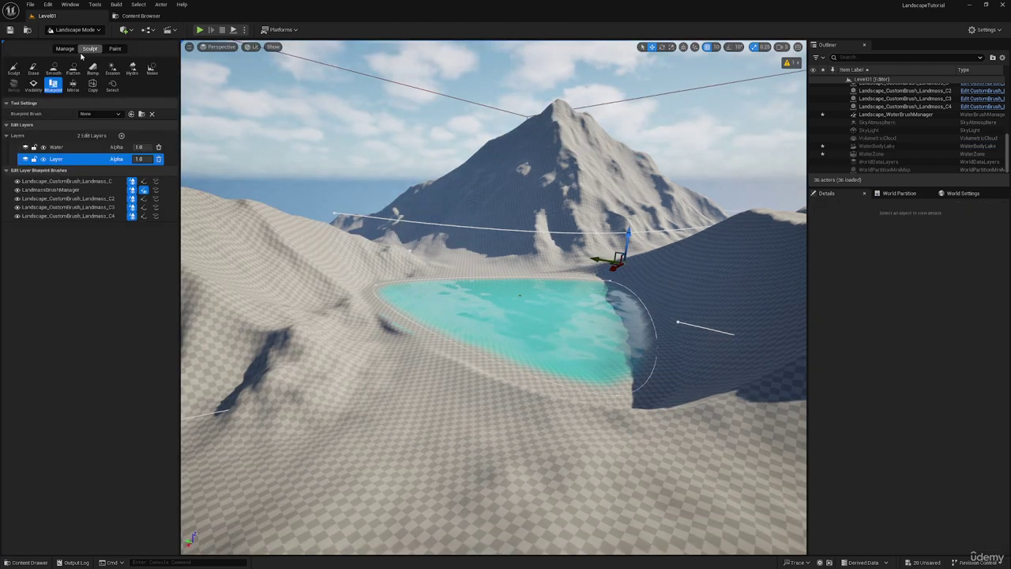
left_click(69, 148)
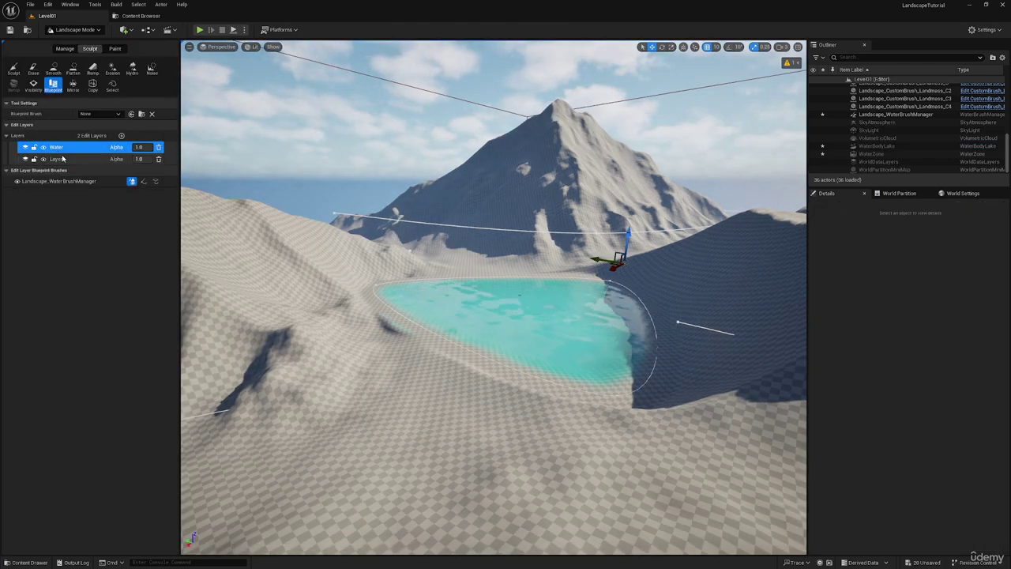
left_click(43, 149)
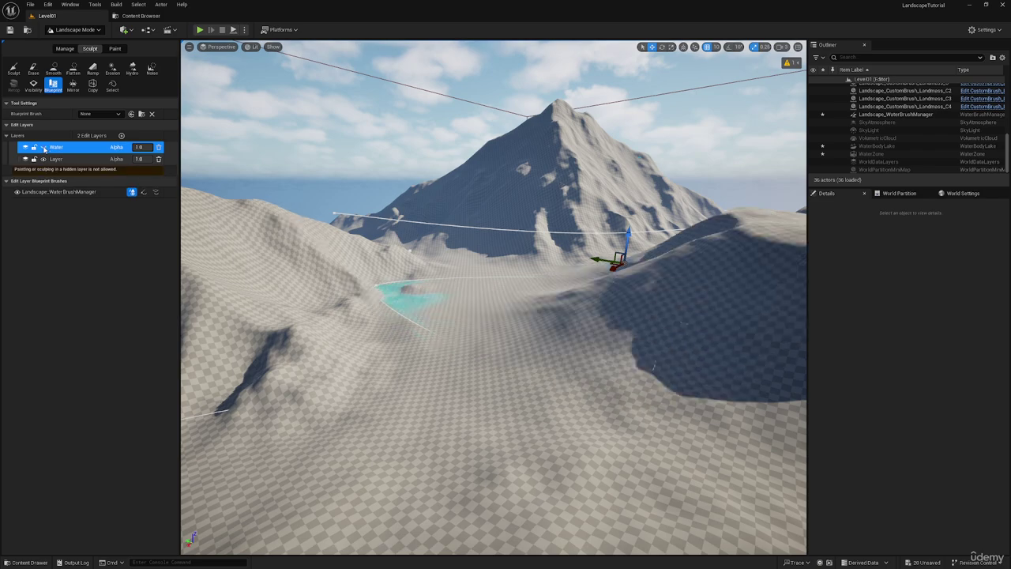
left_click(43, 148)
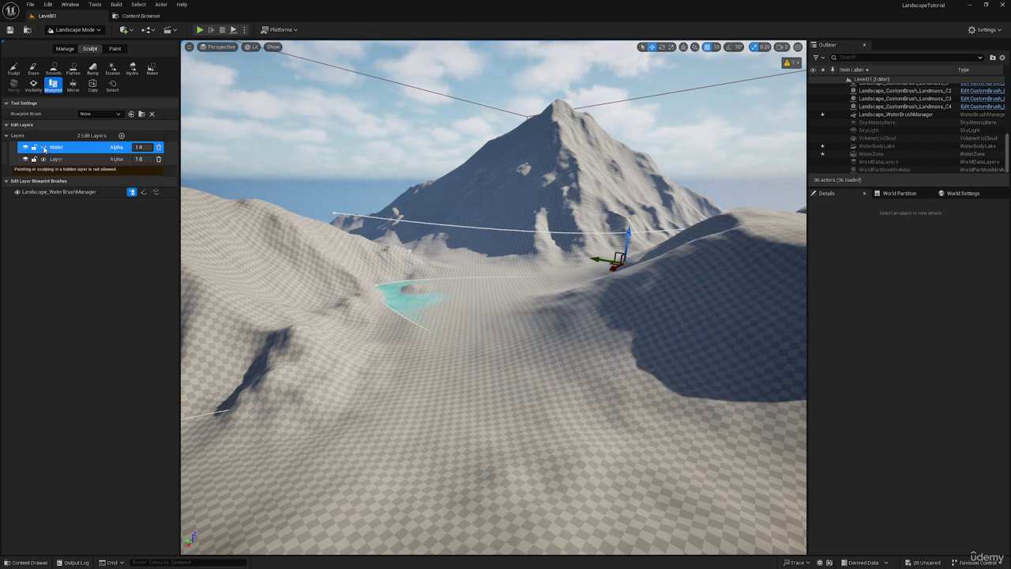
left_click(44, 148)
left_click(44, 149)
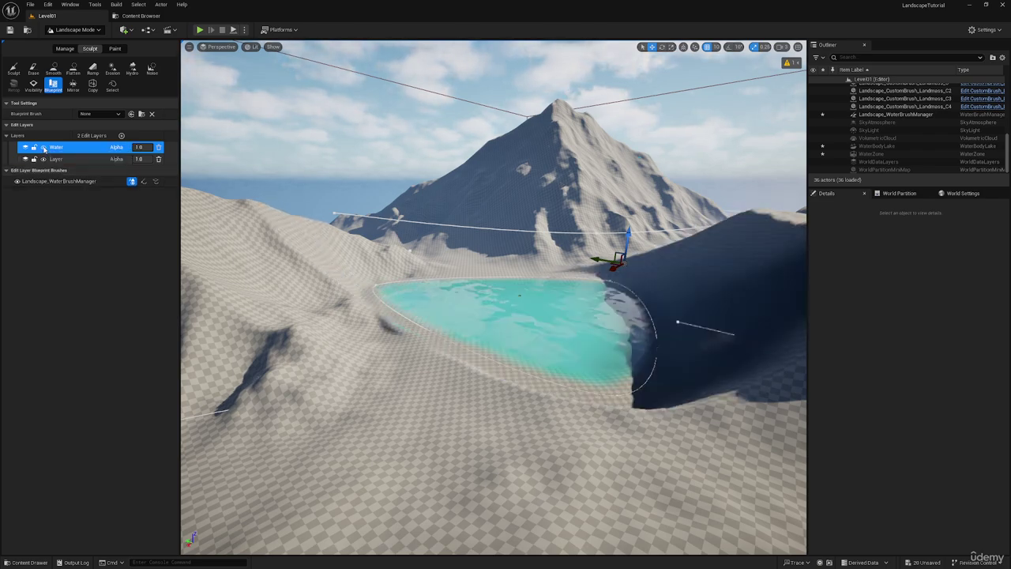
right_click_drag(462, 237, 462, 237)
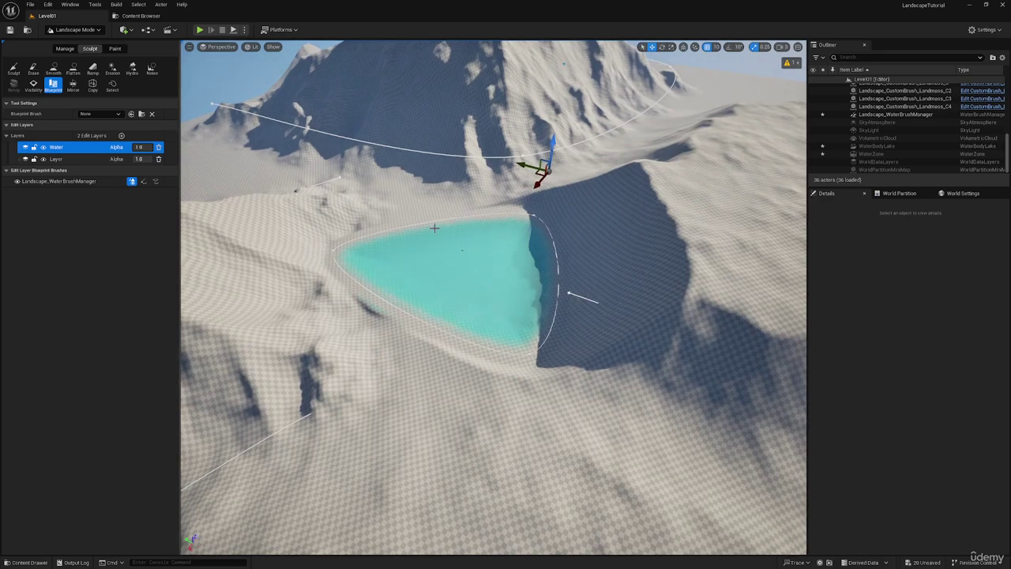
right_click_drag(378, 200, 378, 200)
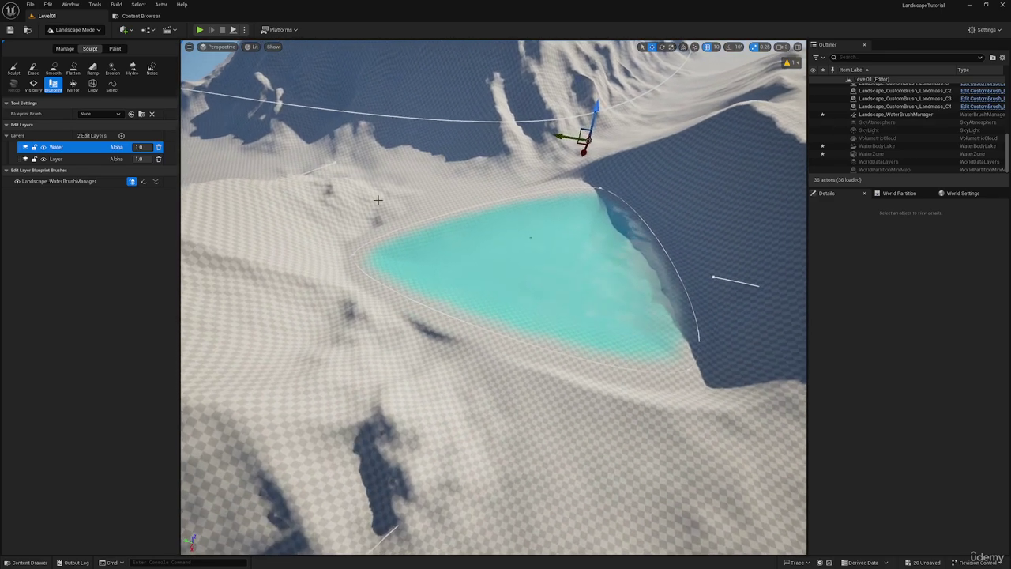
key("shift+1")
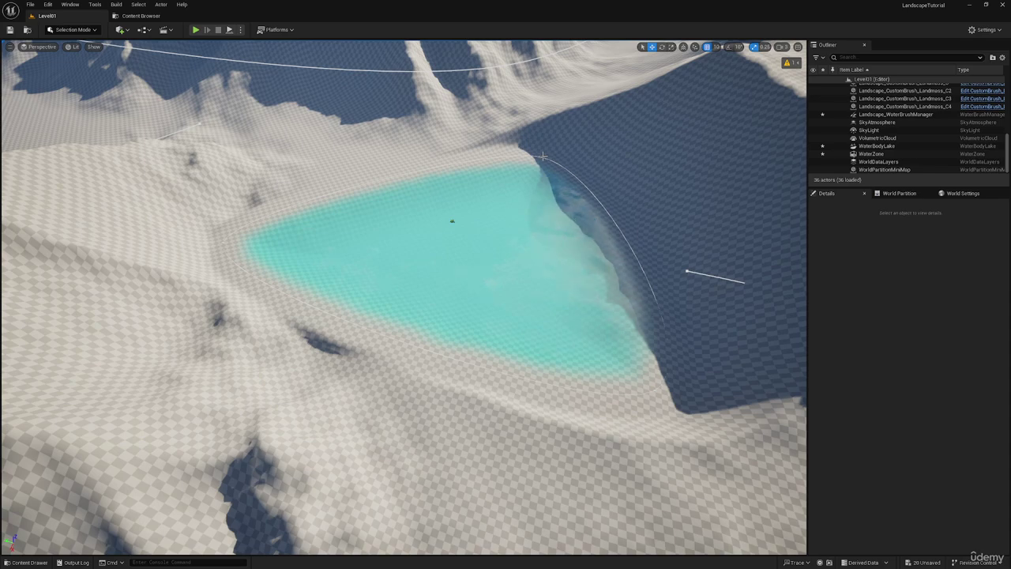
- Try to select the lake's spline directly in the viewport, using the unlit view mode to see its outline
left_click(543, 157)
right_click_drag(429, 318, 429, 317)
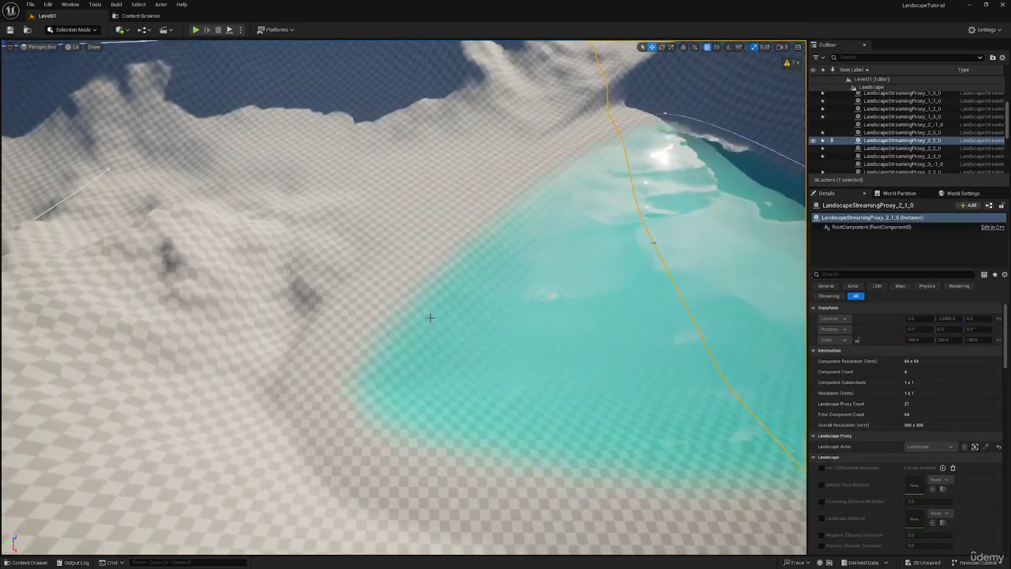
key("alt+3")
left_click(307, 416)
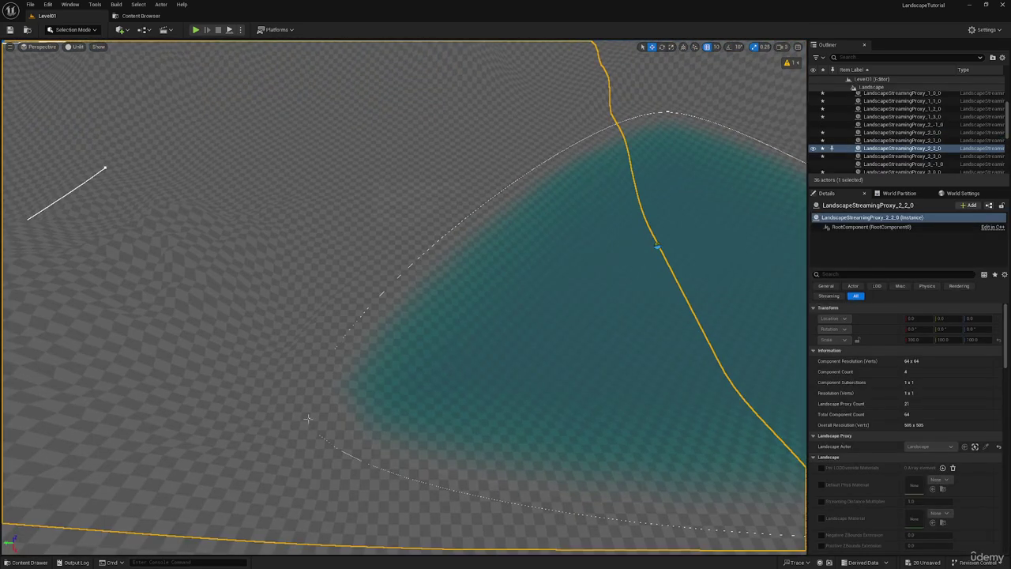
right_click_drag(310, 419, 310, 419)
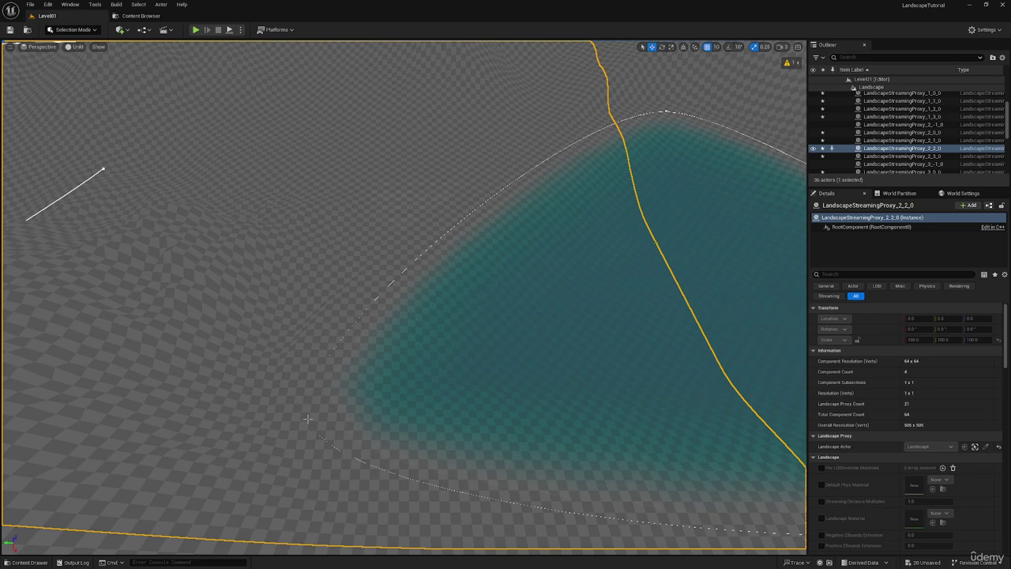
right_click_drag(667, 115, 667, 116)
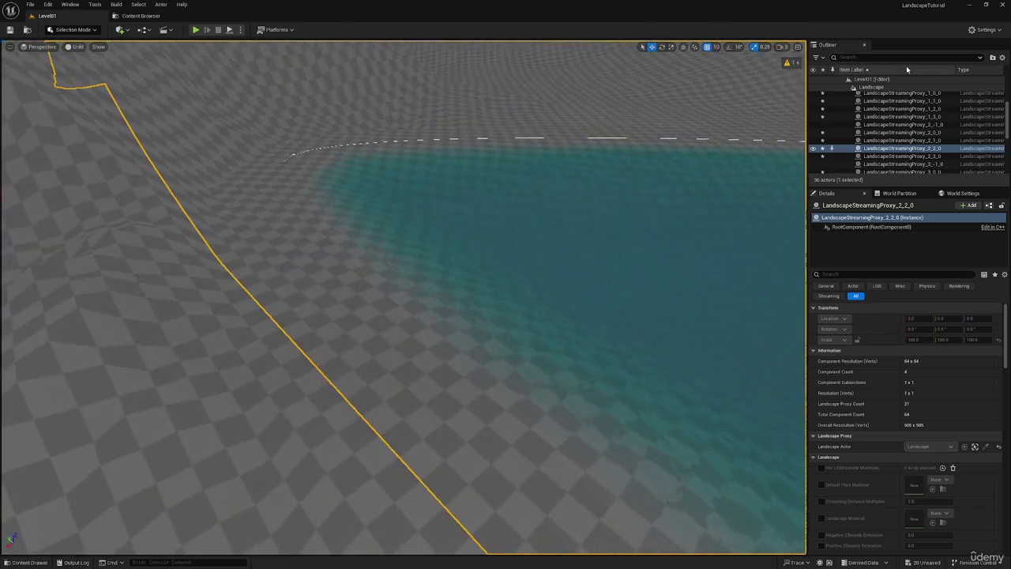
- Search the level's actors for "water", select and focus on WaterBodyLake, and restore the lit view mode
left_click(906, 58)
type("water")
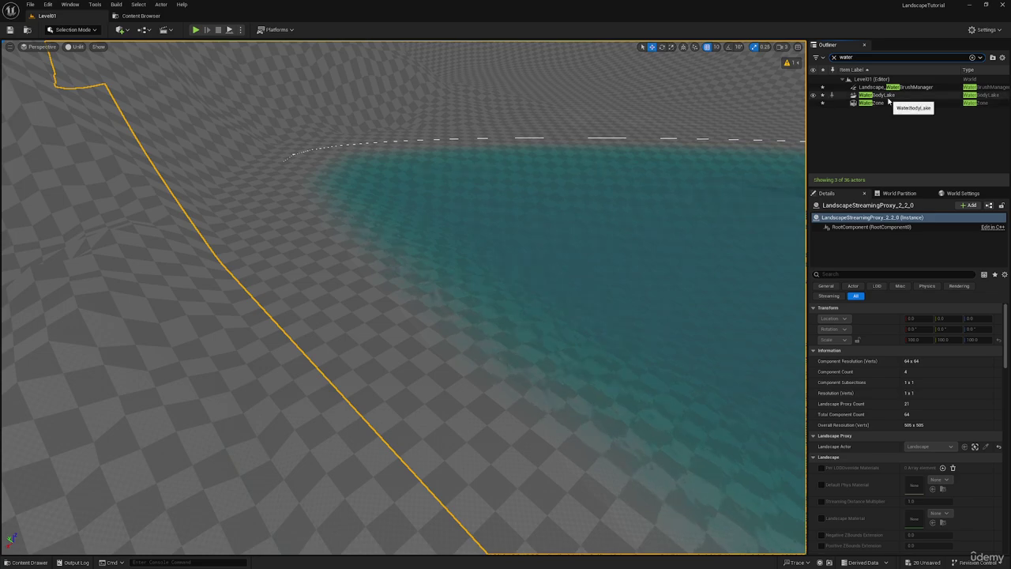
double_click(877, 95)
right_click_drag(431, 235, 432, 235)
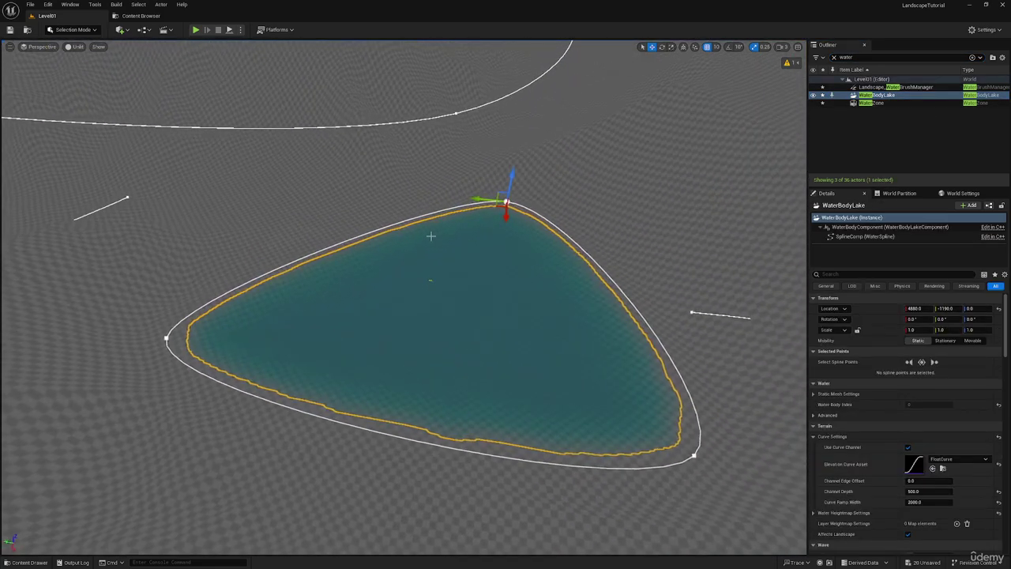
key("alt+4")
right_click_drag(401, 273, 400, 273)
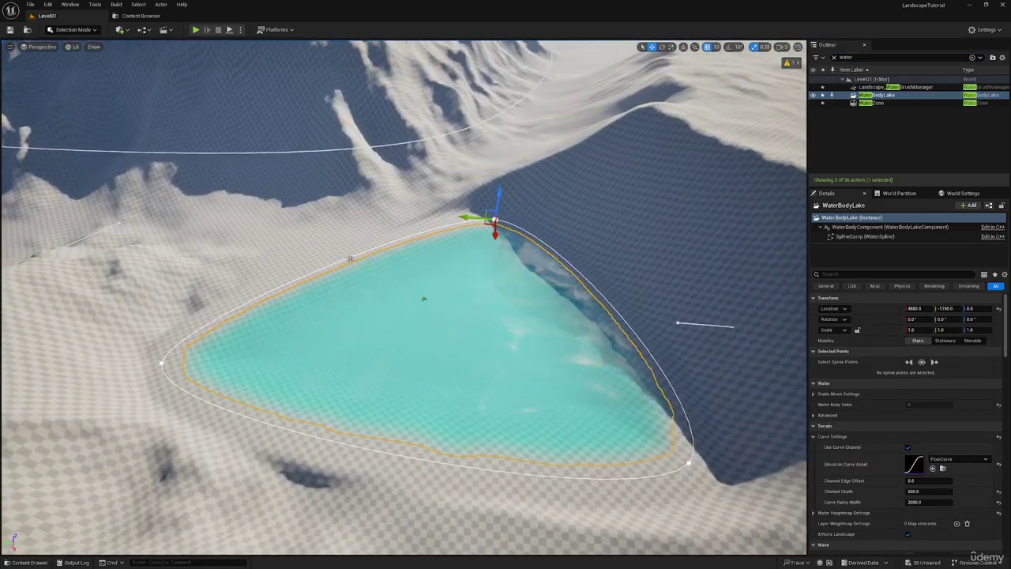
- Add a spline point on the lake's far straight shore and move it outward to about X 356, Y 6504
right_click(349, 257)
left_click(367, 282)
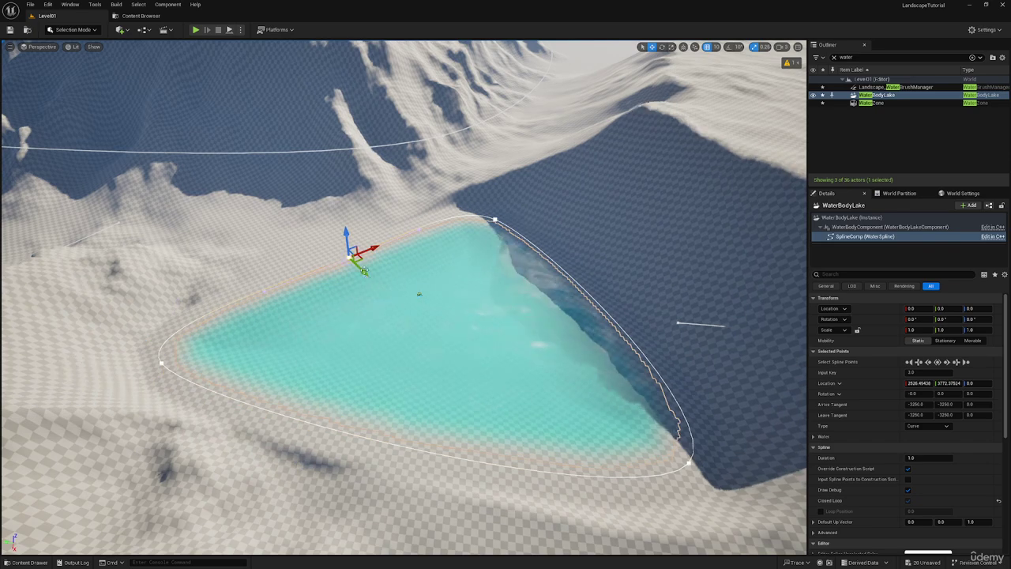
right_click_drag(367, 282, 320, 278)
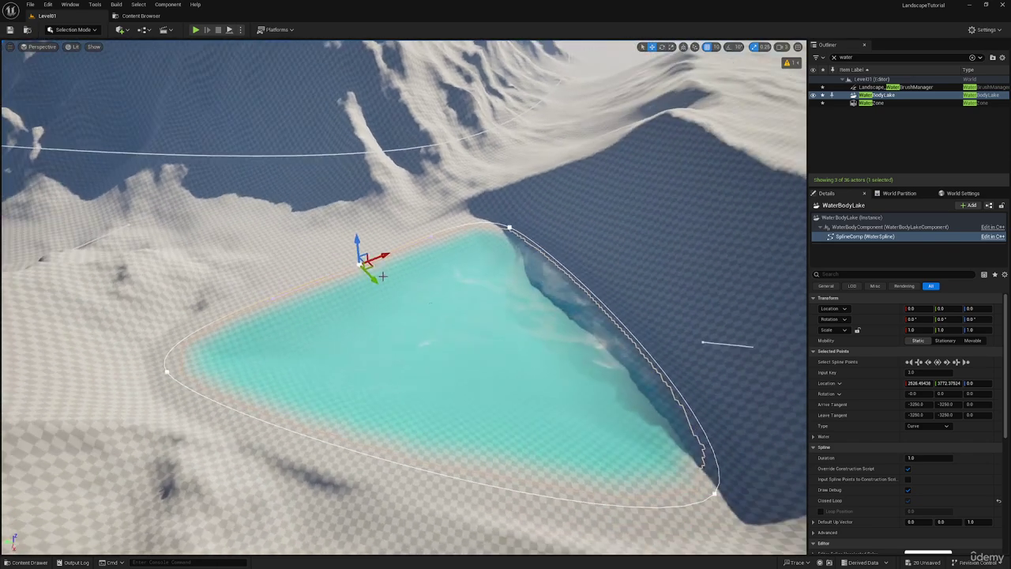
left_click_drag(374, 276, 351, 224)
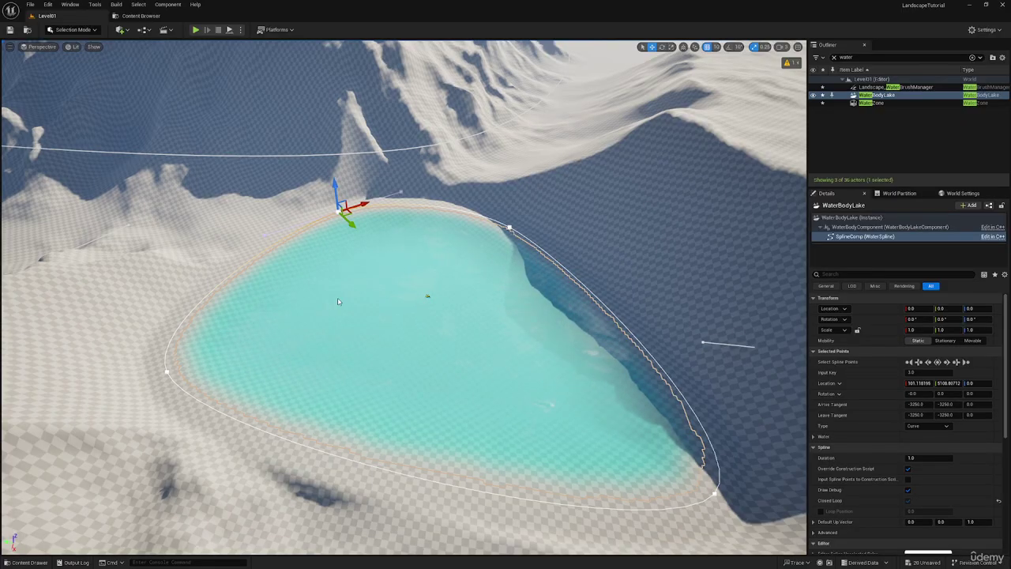
left_click_drag(349, 212, 299, 212)
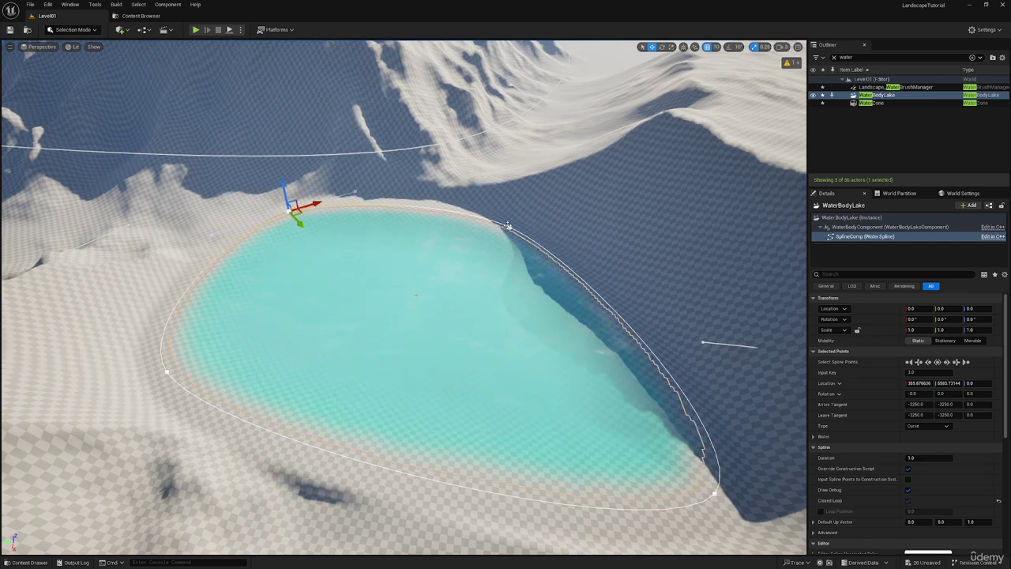
- Move the lake's corner spline point beside the dark slope outward to about X -1220, Y 128
left_click(508, 226)
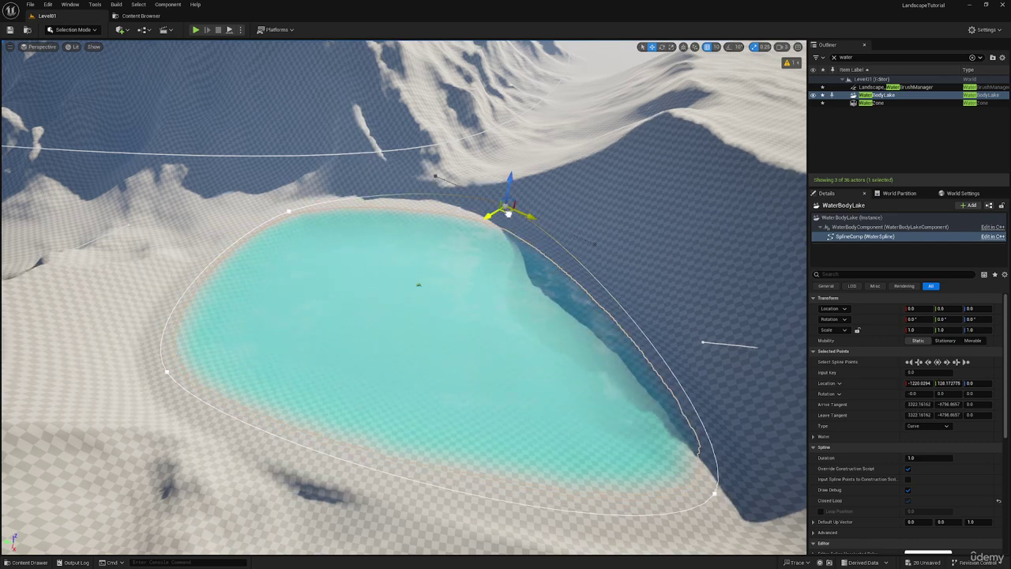
right_click_drag(508, 214, 499, 156)
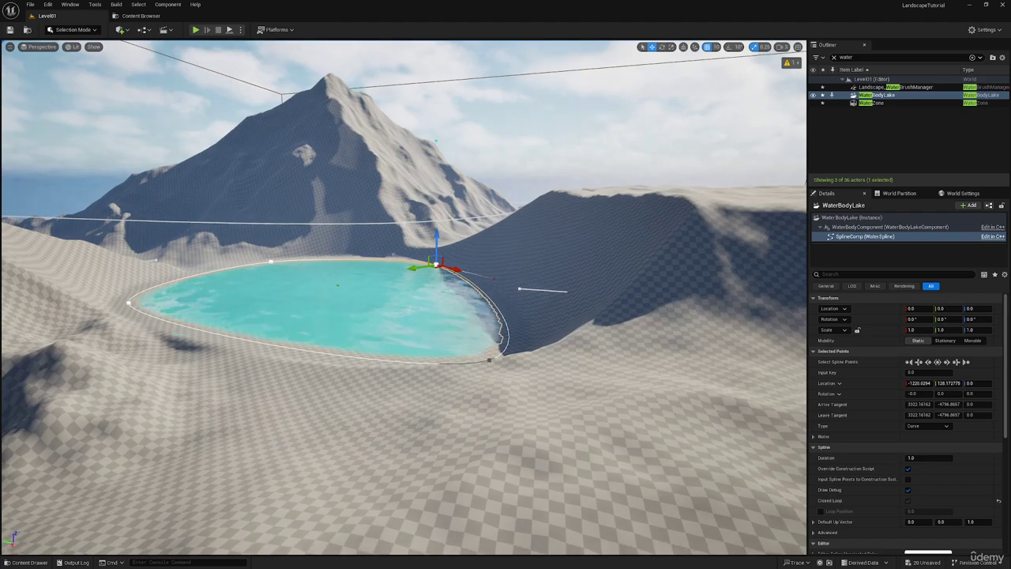
- Move the lake's near corner spline point at the foot of the dark slope outward to about X 6878, Y -3606
right_click_drag(489, 361, 492, 447)
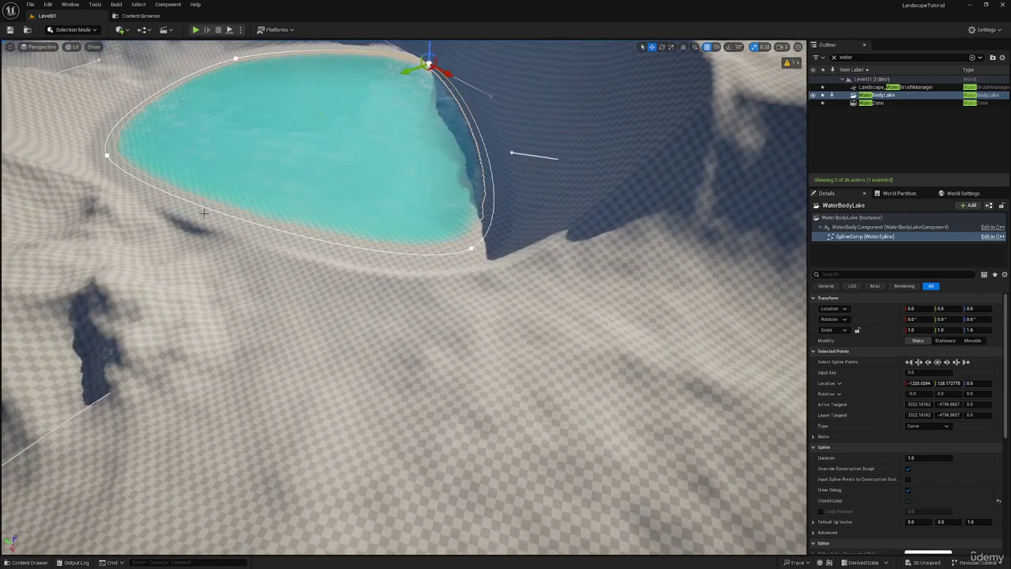
left_click(469, 250)
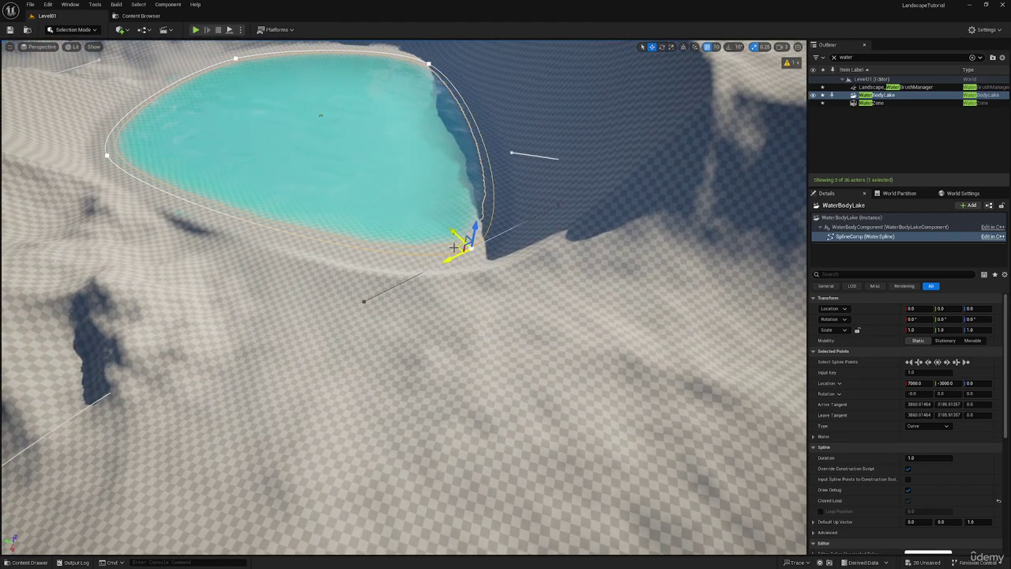
mouse_move(455, 248)
right_mouse_down()
mouse_move(508, 248)
mouse_move(472, 249)
right_mouse_up()
mouse_move(417, 243)
left_mouse_down()
mouse_move(429, 247)
mouse_move(435, 237)
left_mouse_up()
mouse_move(306, 206)
right_mouse_down()
mouse_move(293, 210)
mouse_move(306, 206)
right_mouse_up()
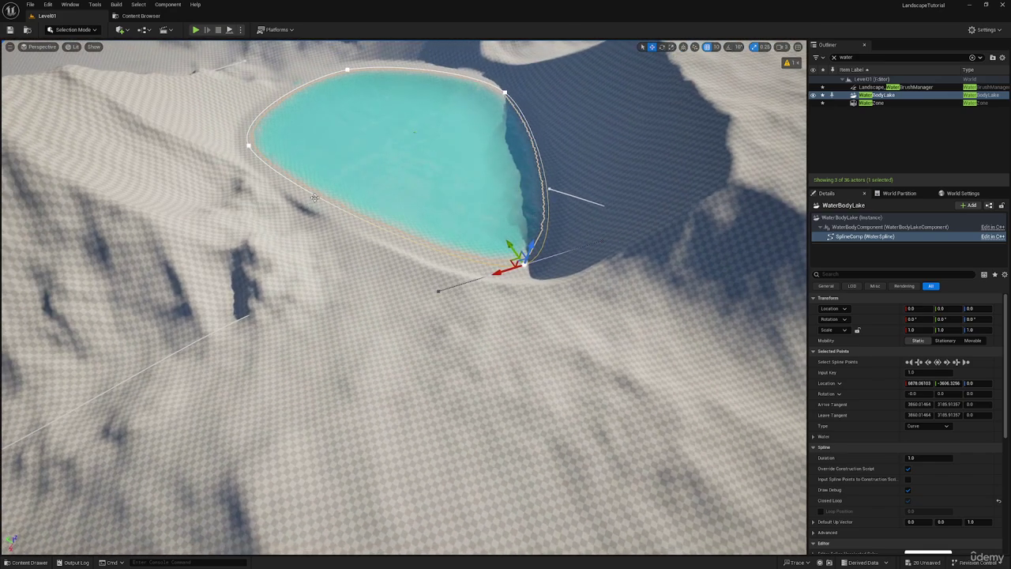
- Add a spline point on the lake's near straight shore and move it outward to about X 11040, Y 453
right_click(314, 198)
left_click(343, 232)
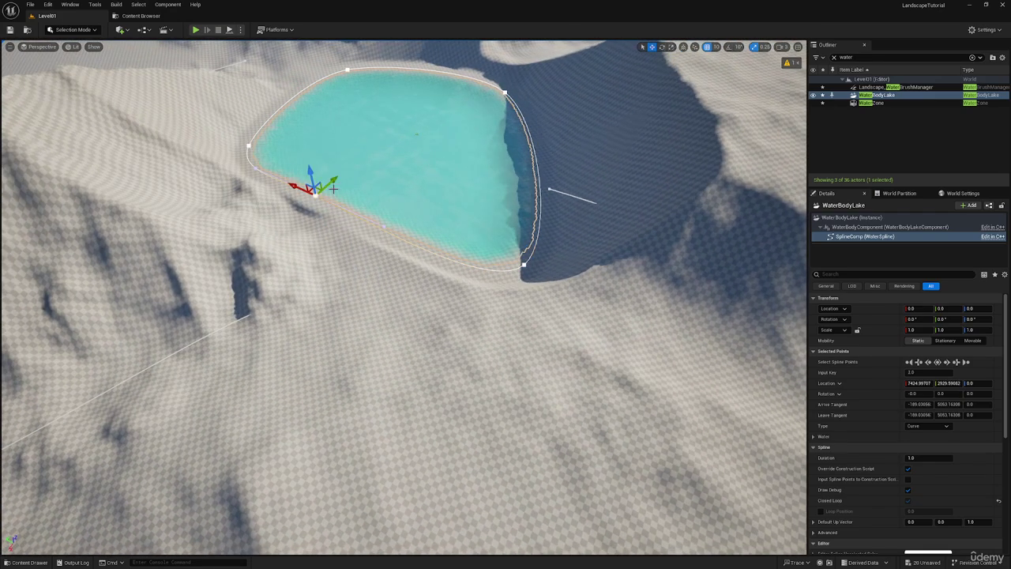
right_click_drag(317, 189, 253, 180)
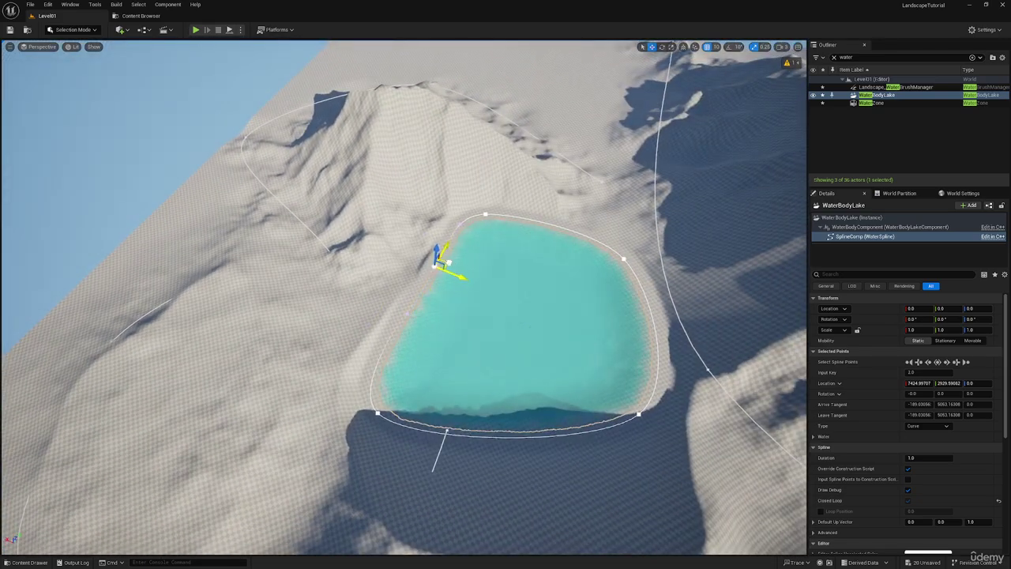
left_click_drag(447, 262, 348, 275)
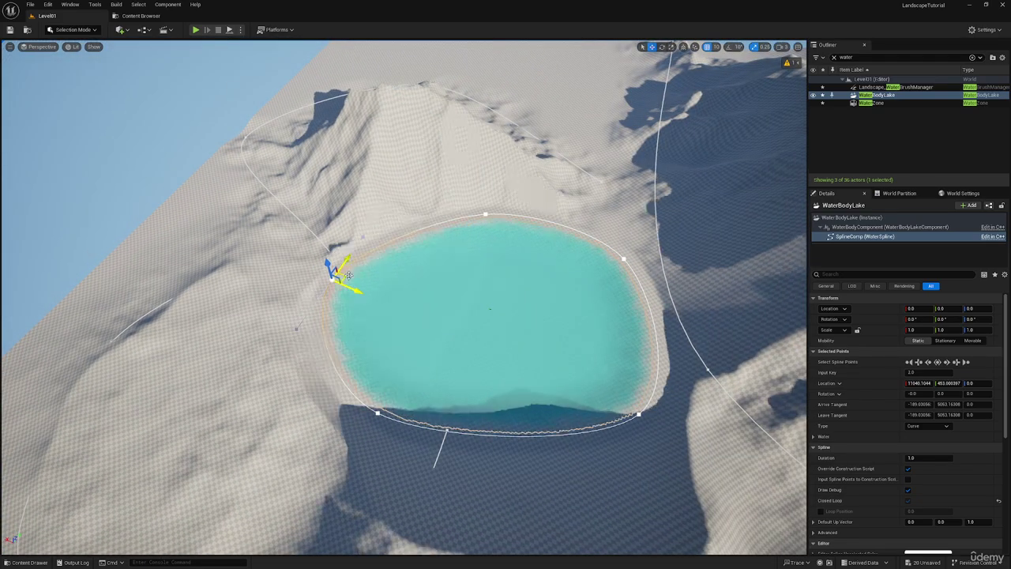
scroll(348, 275, "up", 3)
right_click_drag(349, 275, 517, 197)
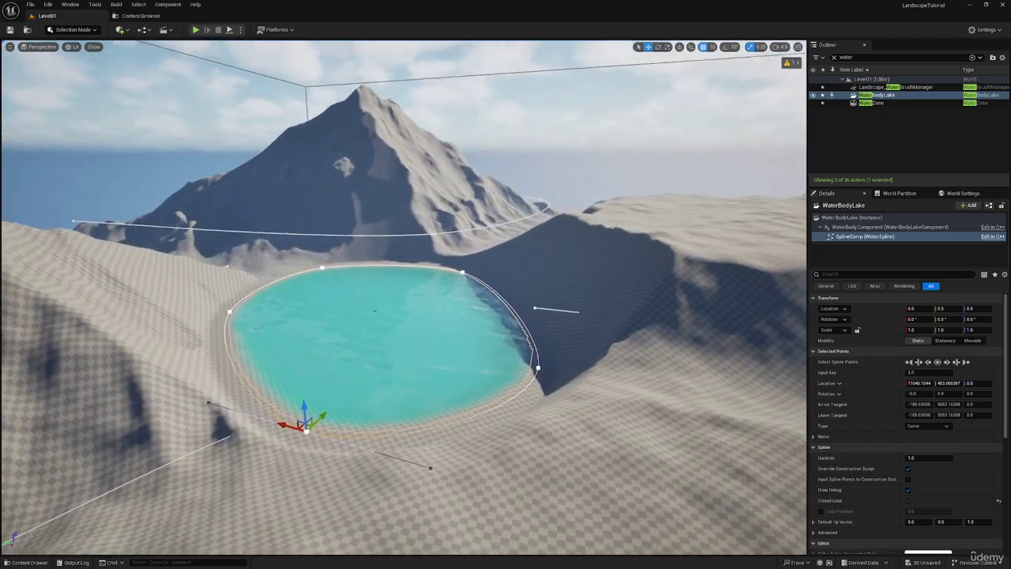
- Pull the near-shore spline point farther out and move the corner point beside the dark slope to about X 7482, Y -4839
mouse_move(421, 360)
right_mouse_down()
mouse_move(474, 411)
mouse_move(421, 361)
right_mouse_up()
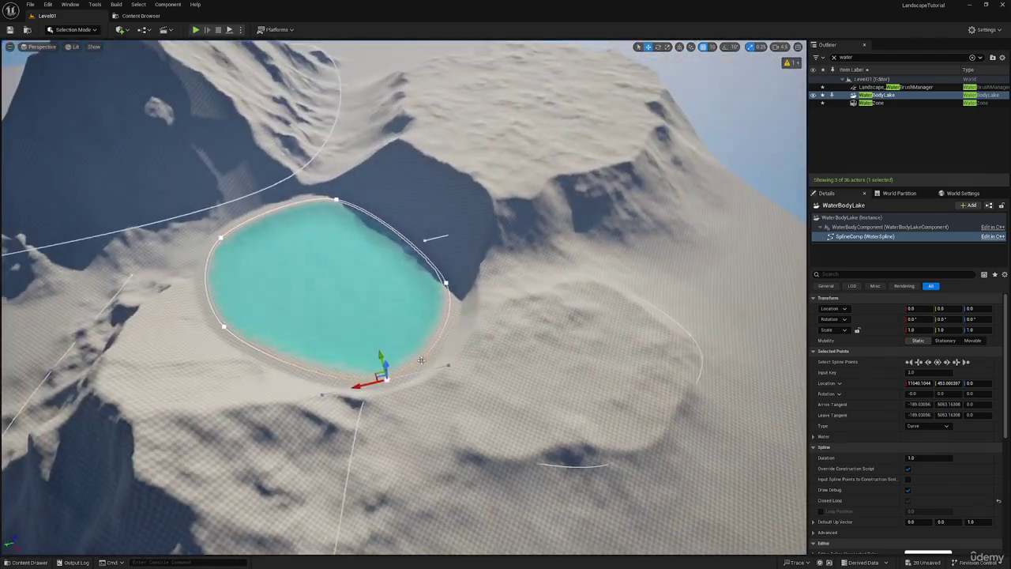
left_click_drag(375, 375, 404, 390)
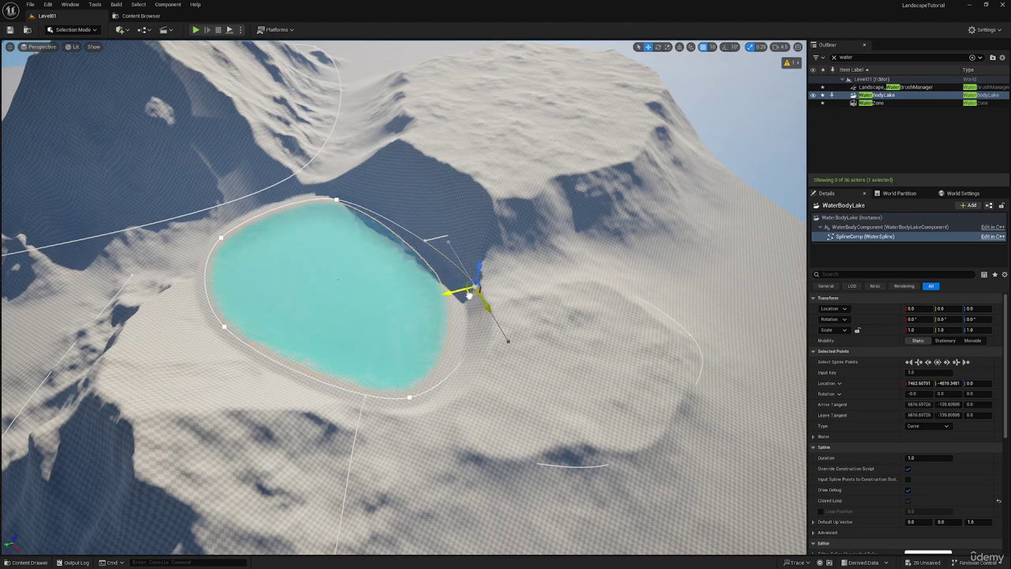
left_click_drag(470, 295, 473, 300)
right_click_drag(473, 299, 388, 221)
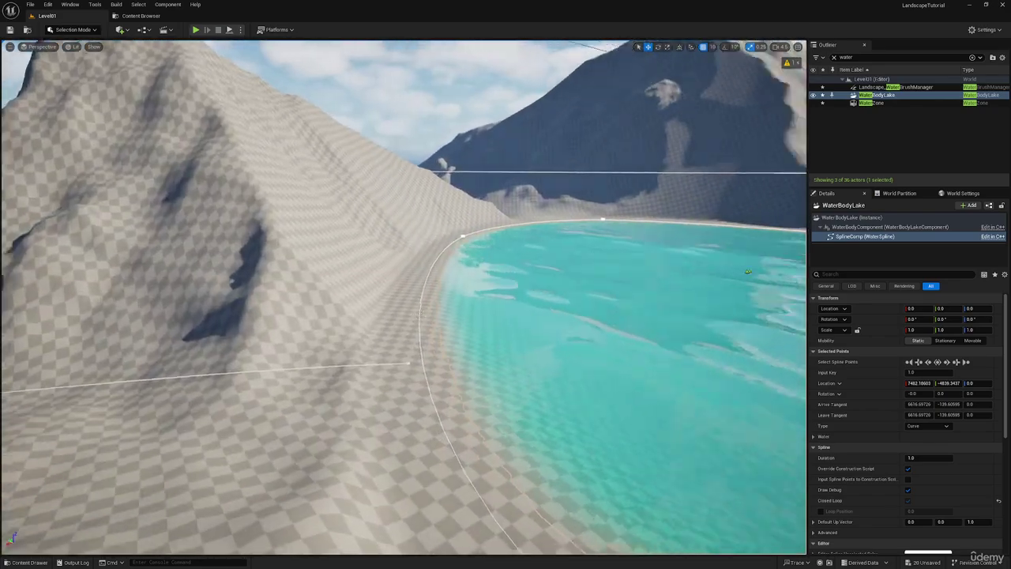
key("f")
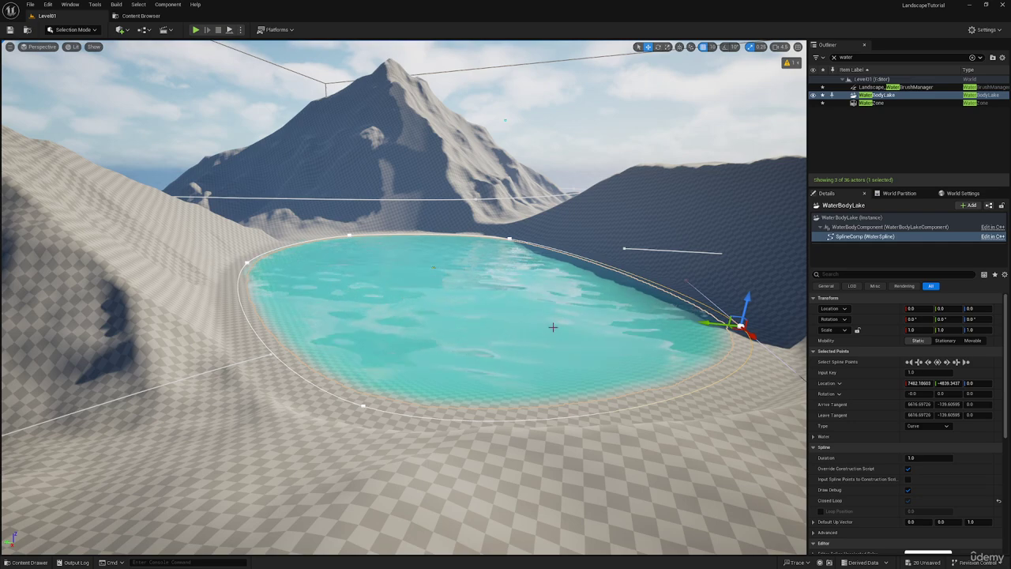
- Select the whole WaterBodyLake actor, try raising it to Z 540, and undo the move
left_click(878, 87)
left_click(877, 95)
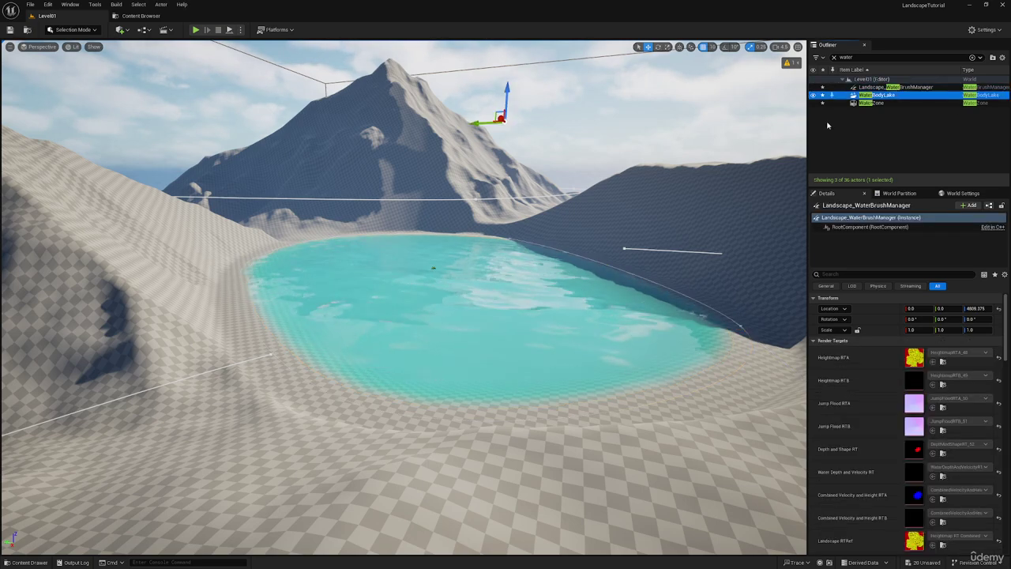
left_click_drag(511, 221, 511, 212)
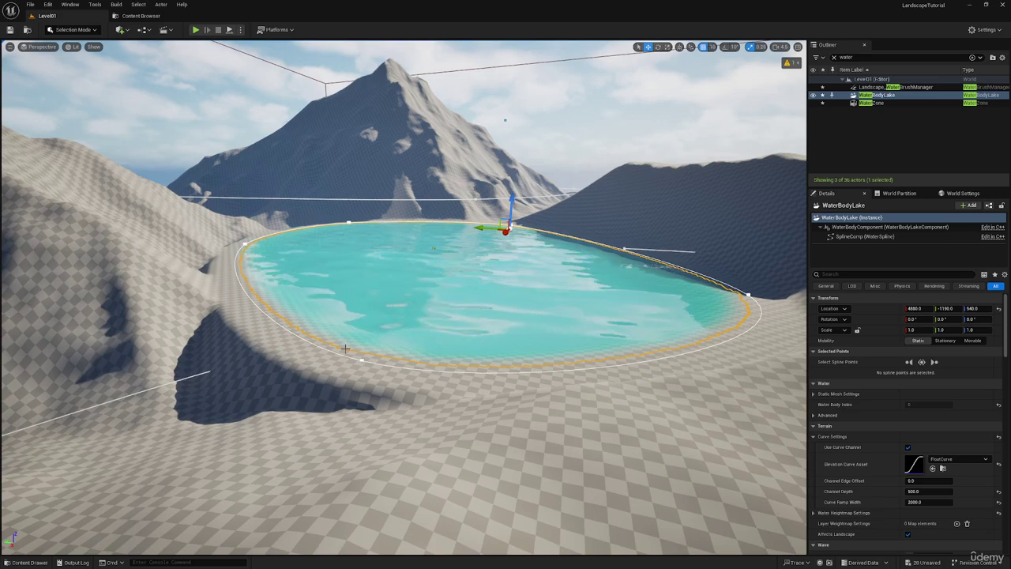
right_click_drag(345, 348, 346, 304)
key("ctrl+z")
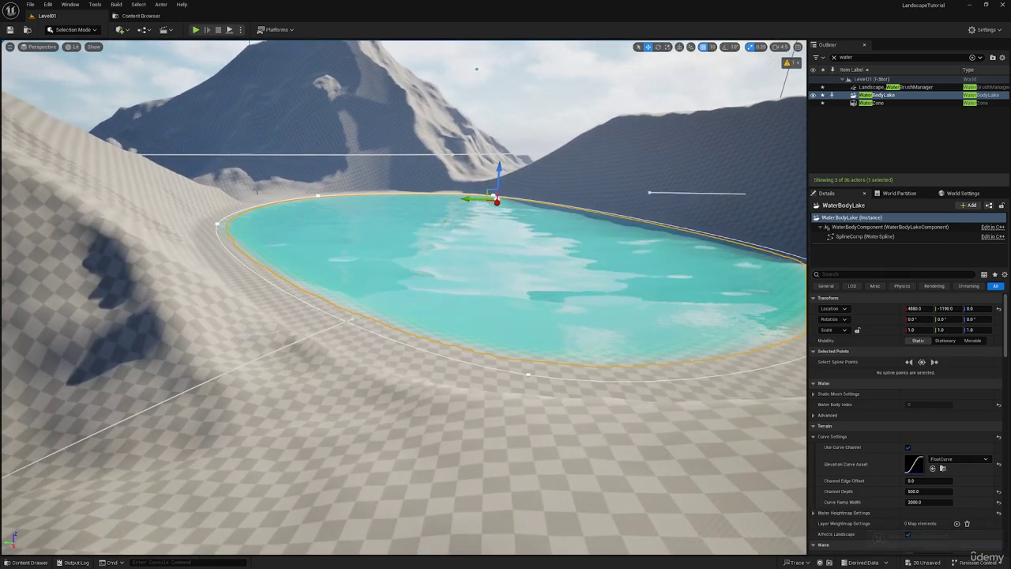
- Sketch an angular shoreline and strokes across the near bank on a temporary screen capture, and discard the capture
key("Print")
mouse_move(188, 101)
left_mouse_down()
mouse_move(576, 309)
mouse_move(823, 462)
left_mouse_up()
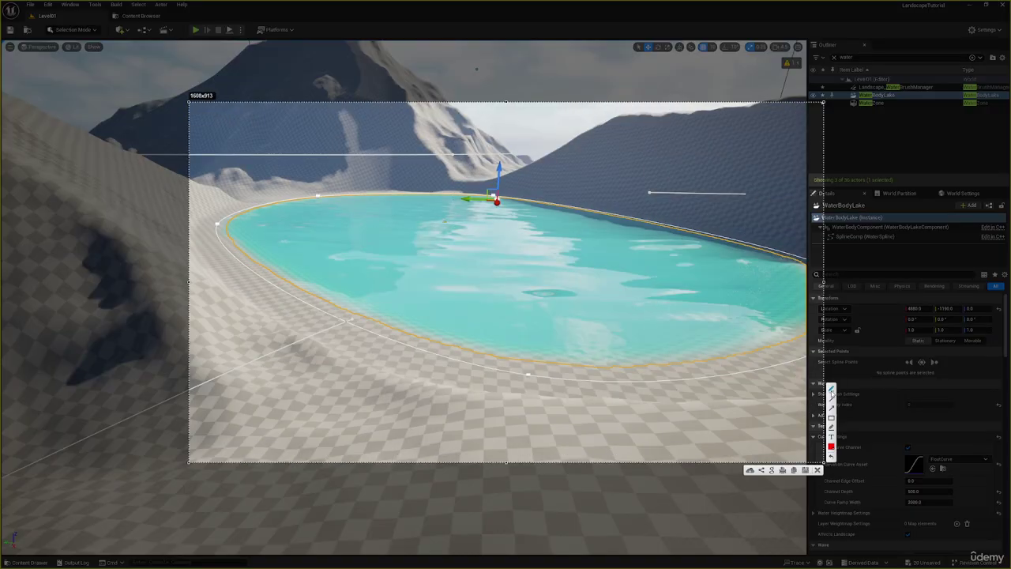
mouse_move(245, 194)
left_mouse_down()
mouse_move(587, 388)
mouse_move(398, 178)
left_mouse_up()
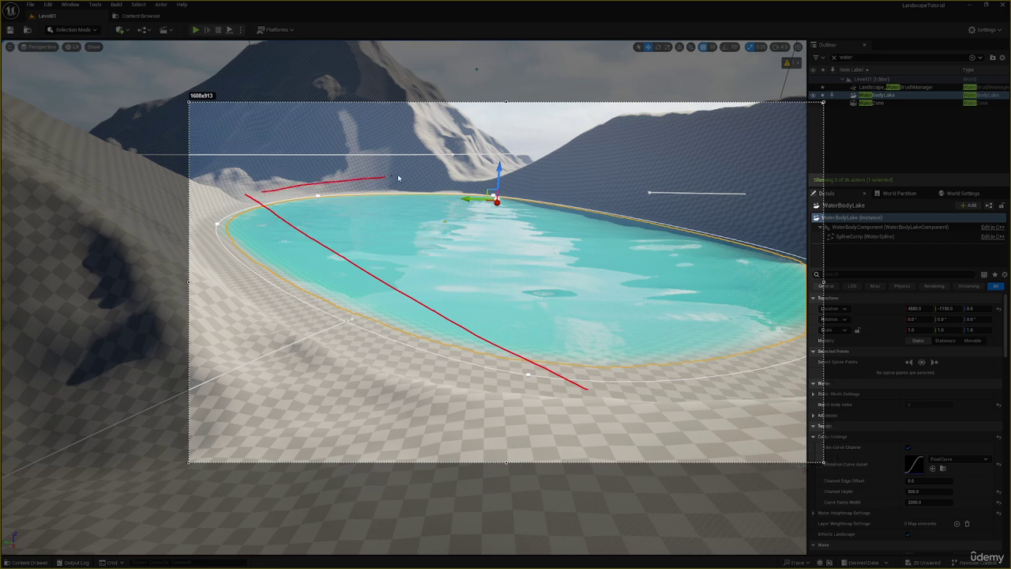
left_click_drag(618, 380, 591, 386)
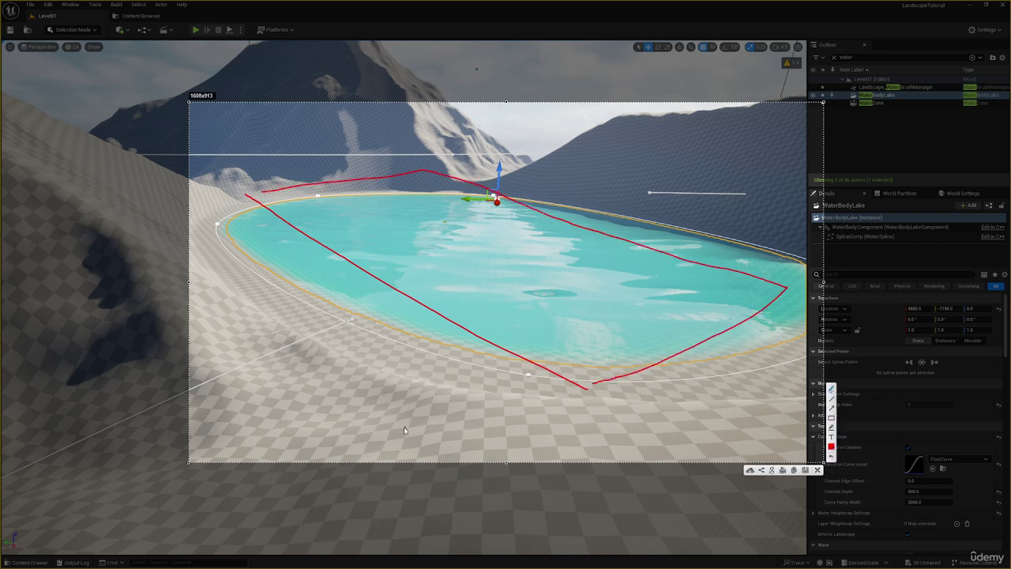
left_click_drag(404, 429, 444, 348)
mouse_move(324, 421)
left_mouse_down()
mouse_move(338, 401)
mouse_move(349, 297)
left_mouse_up()
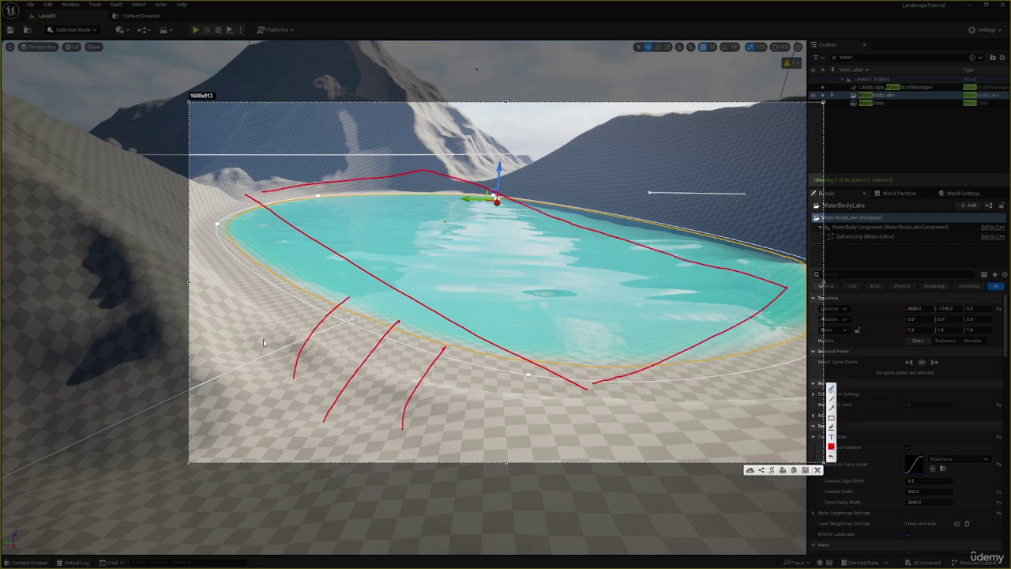
left_click_drag(263, 340, 314, 257)
mouse_move(215, 312)
left_mouse_down()
mouse_move(262, 245)
mouse_move(250, 221)
left_mouse_up()
left_click(817, 471)
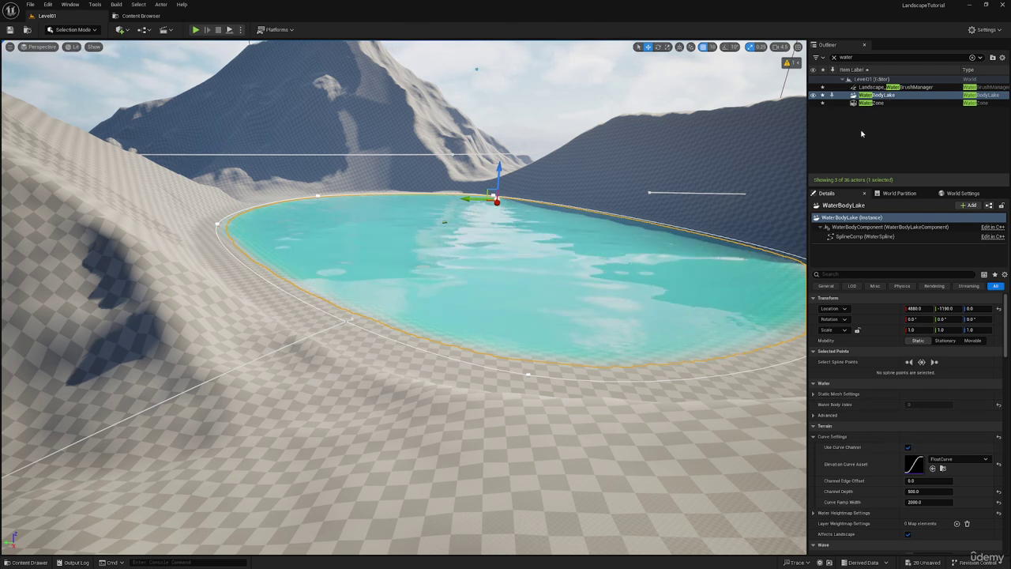
- Search the WaterBodyLake properties for "blen" and expand the Smooth Blending settings of its water heightmap
scroll(854, 399, "down", 2)
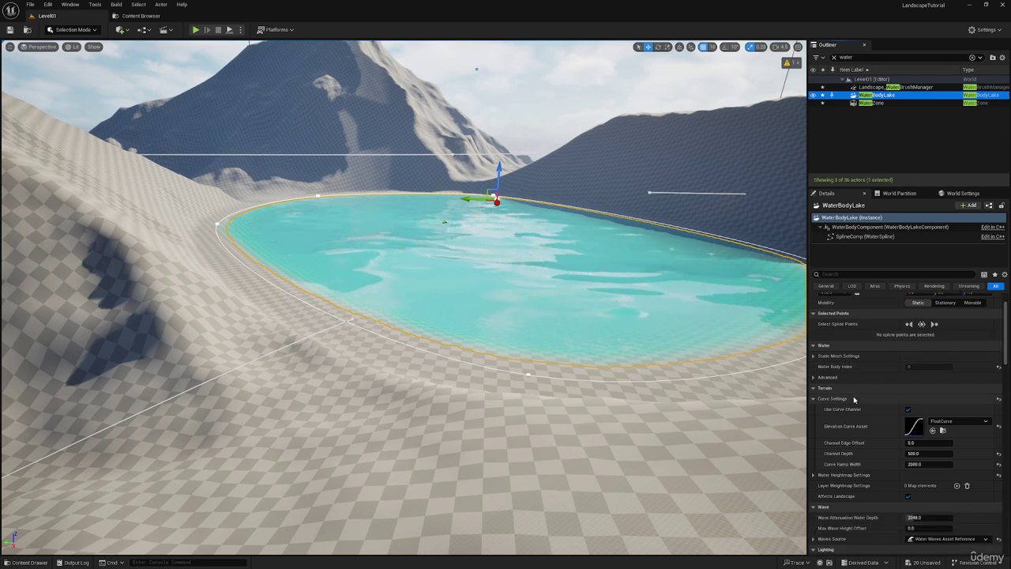
scroll(855, 399, "down", 6)
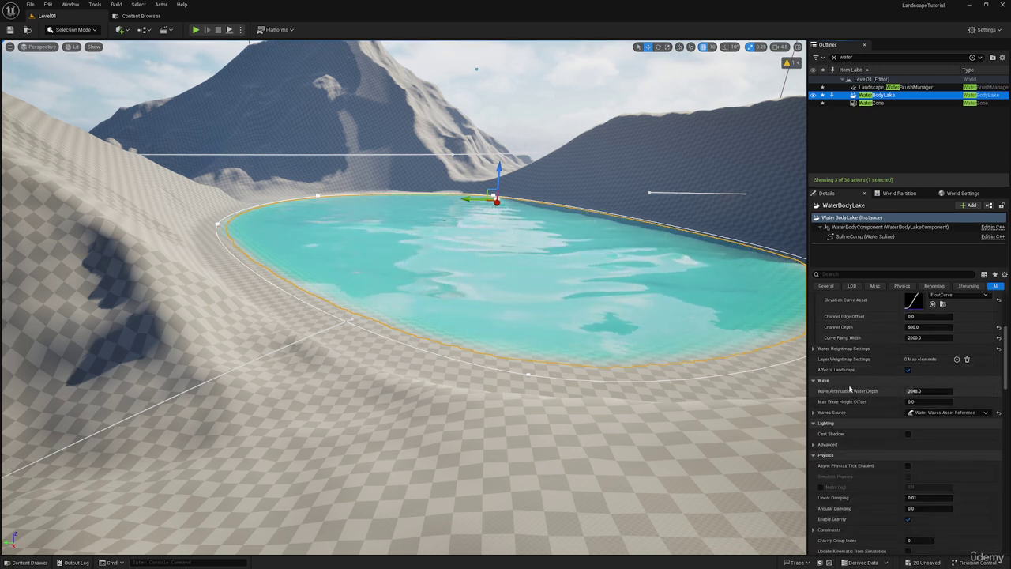
scroll(850, 391, "down", 3)
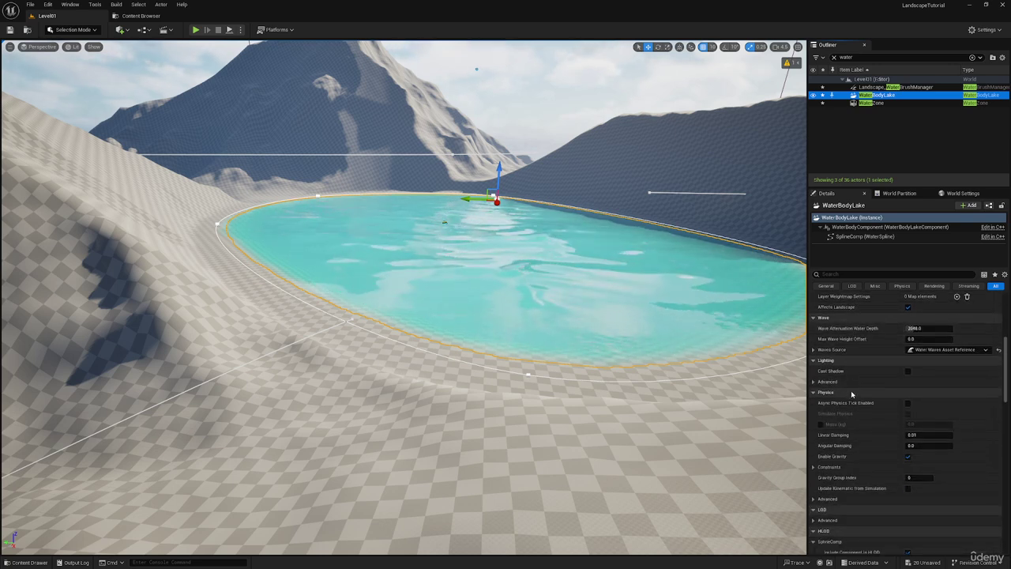
scroll(851, 390, "down", 10)
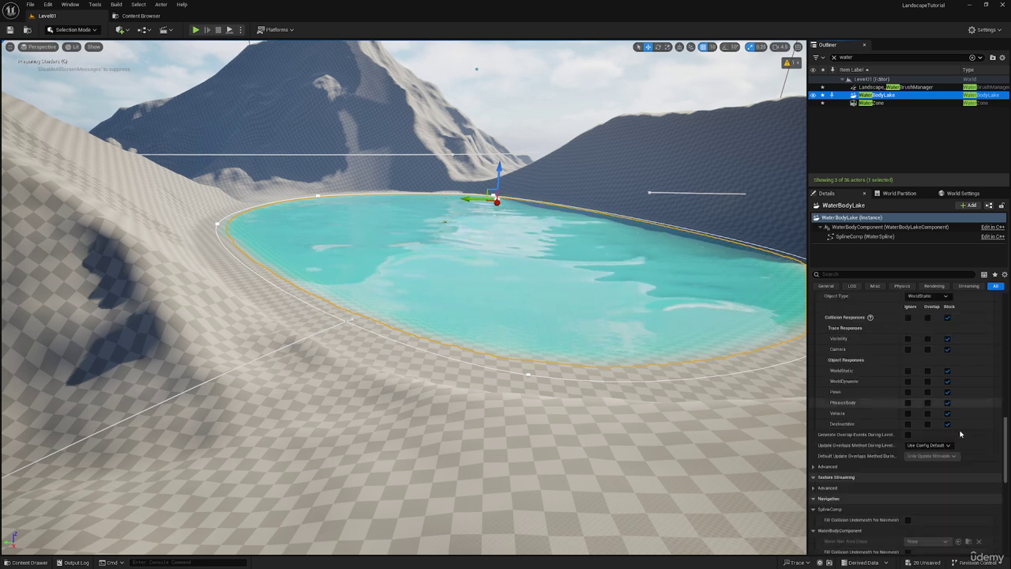
scroll(964, 443, "down", 12)
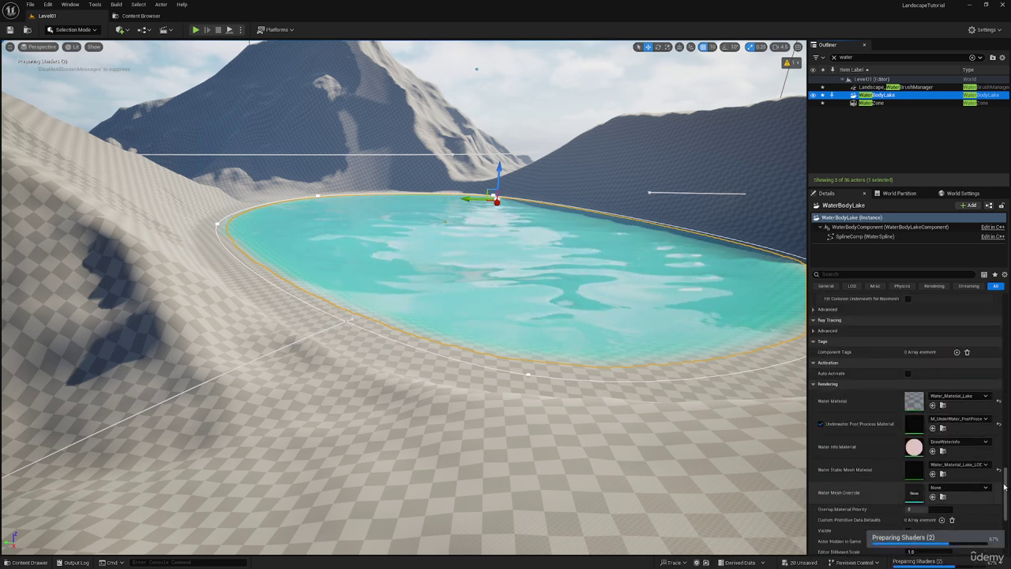
left_click_drag(1005, 487, 1006, 313)
left_click(828, 272)
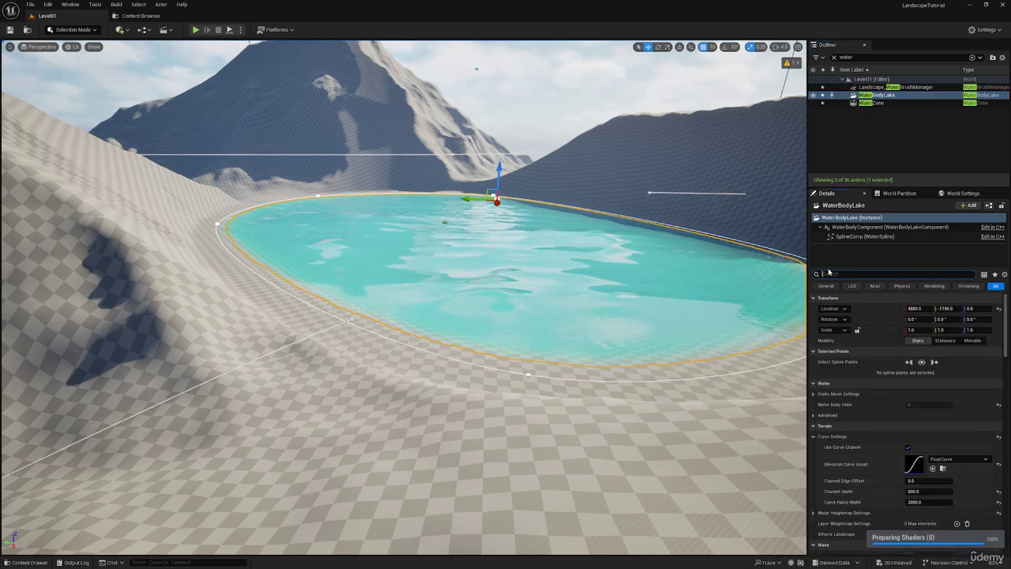
type("blen")
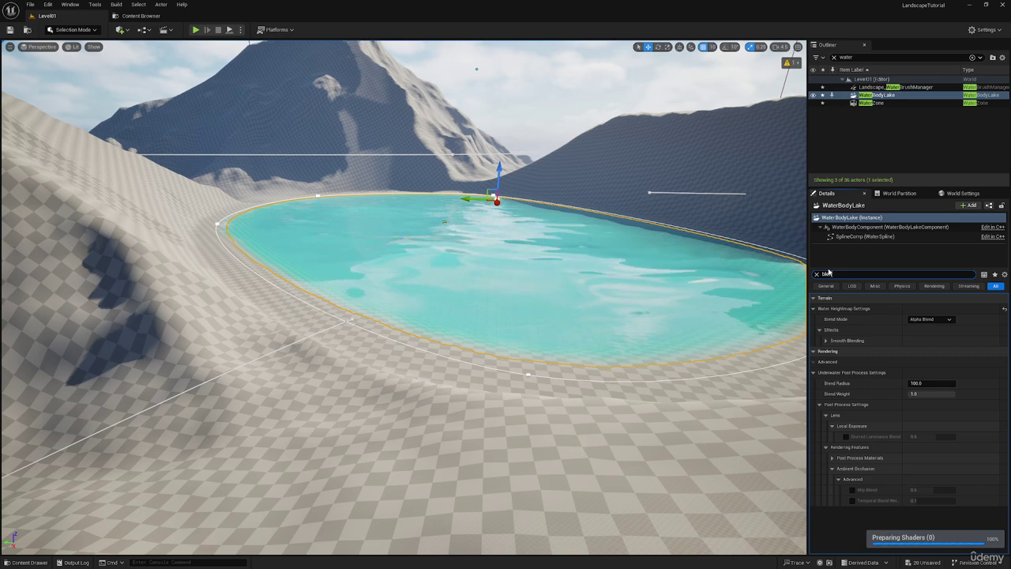
left_click(827, 341)
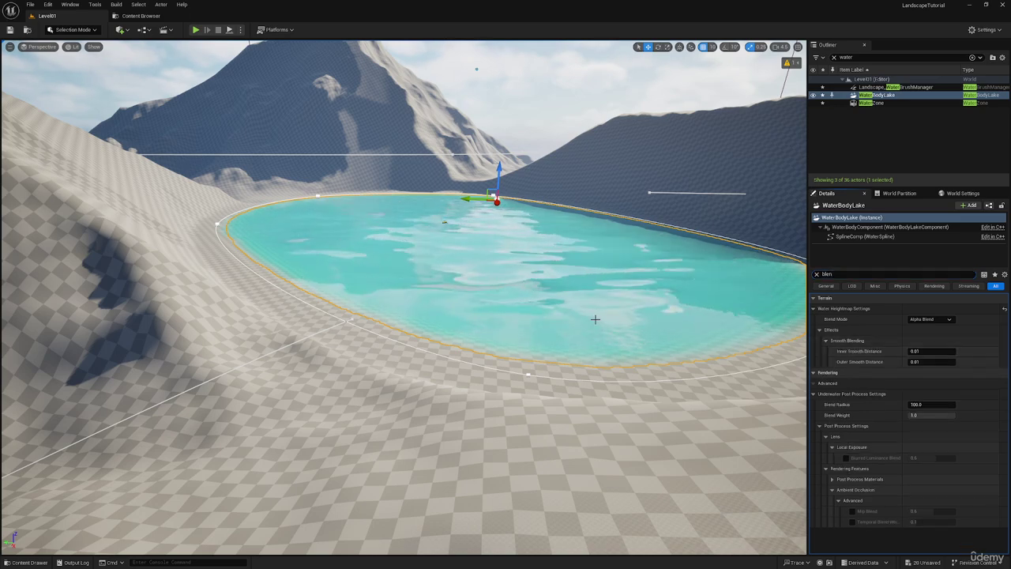
- Try a very large Outer Smooth Distance of about 232570 for the lake, and reset the value
right_click_drag(596, 318, 671, 362)
key("s")
key("w")
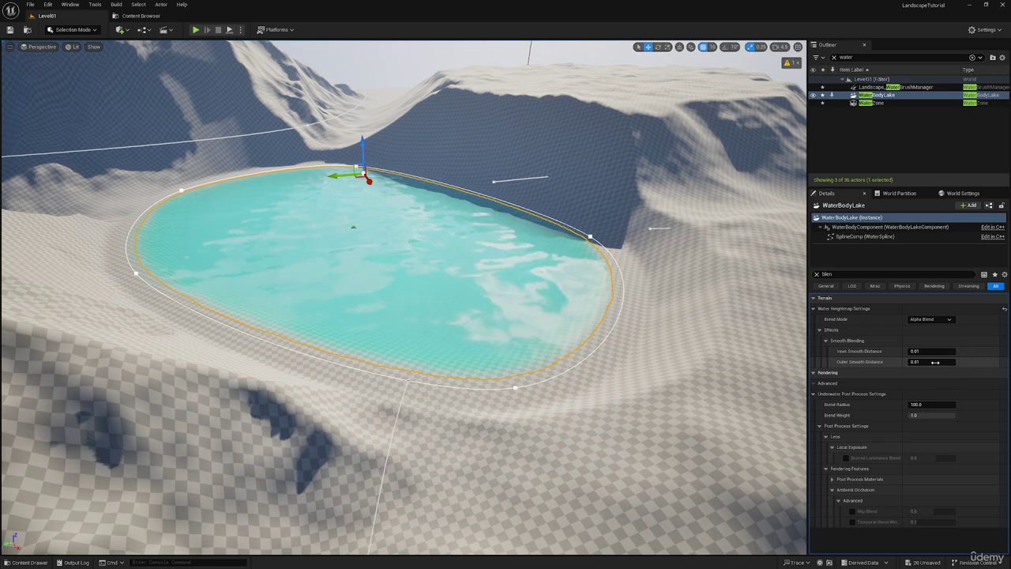
left_click_drag(933, 362, 952, 362)
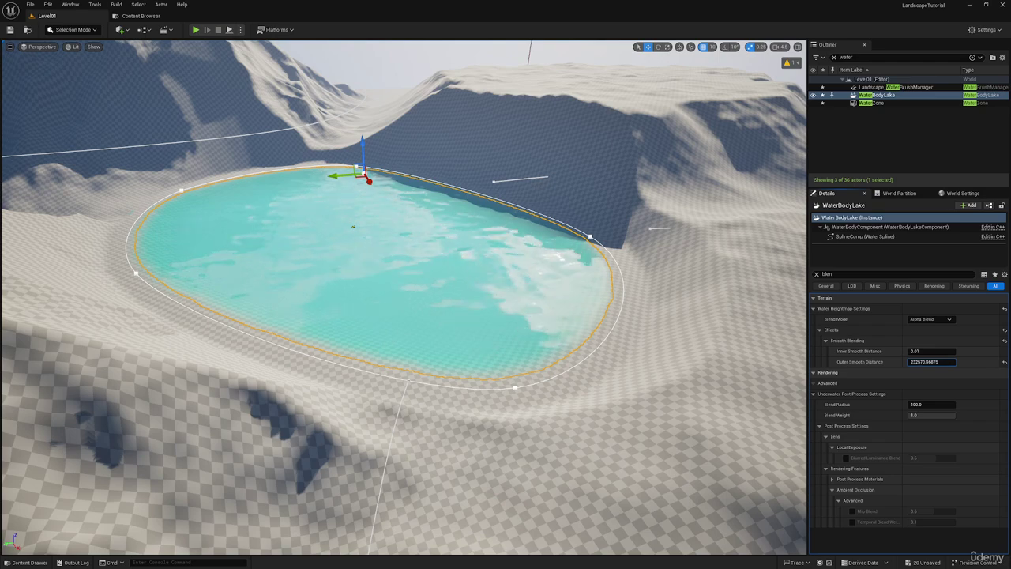
left_click_drag(932, 362, 928, 362)
key("s")
mouse_move(671, 348)
right_mouse_down()
mouse_move(656, 348)
mouse_move(672, 344)
right_mouse_up()
left_click(1005, 362)
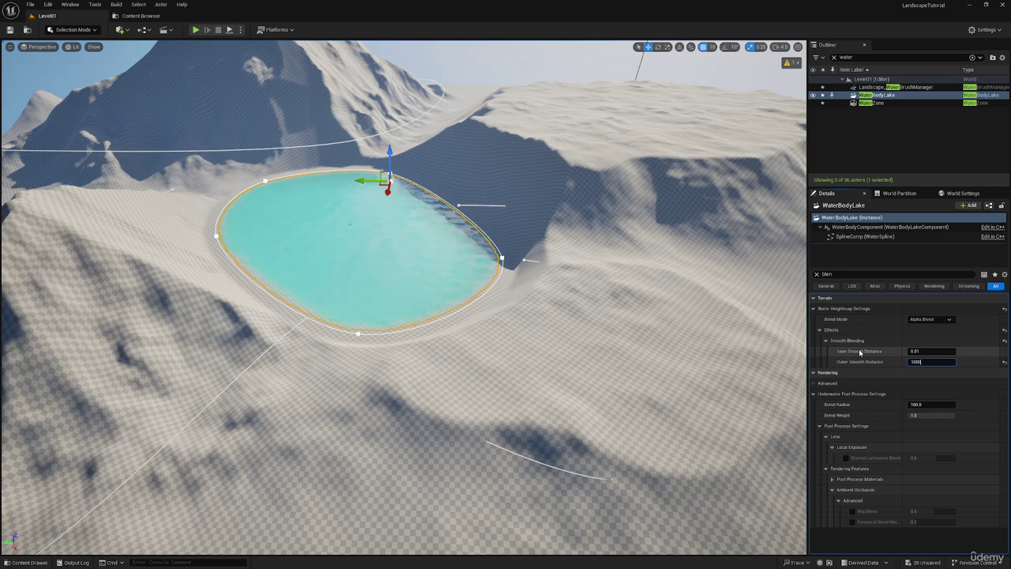
- Try Outer Smooth Distance values of 1000, 10000 and 5000 on the terrain around the lake
key("Return")
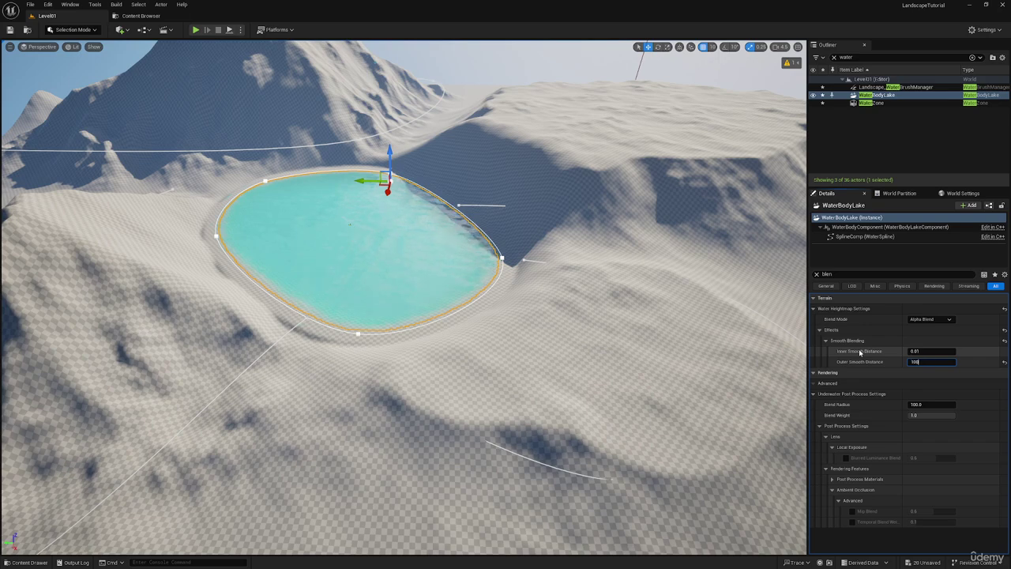
type("10000")
key("Return")
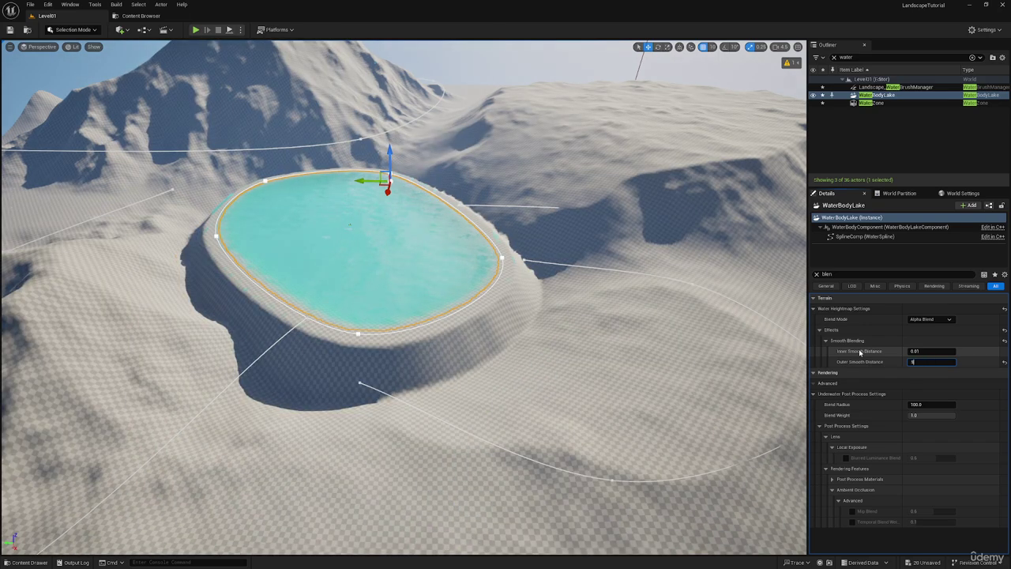
type("5000")
key("Return")
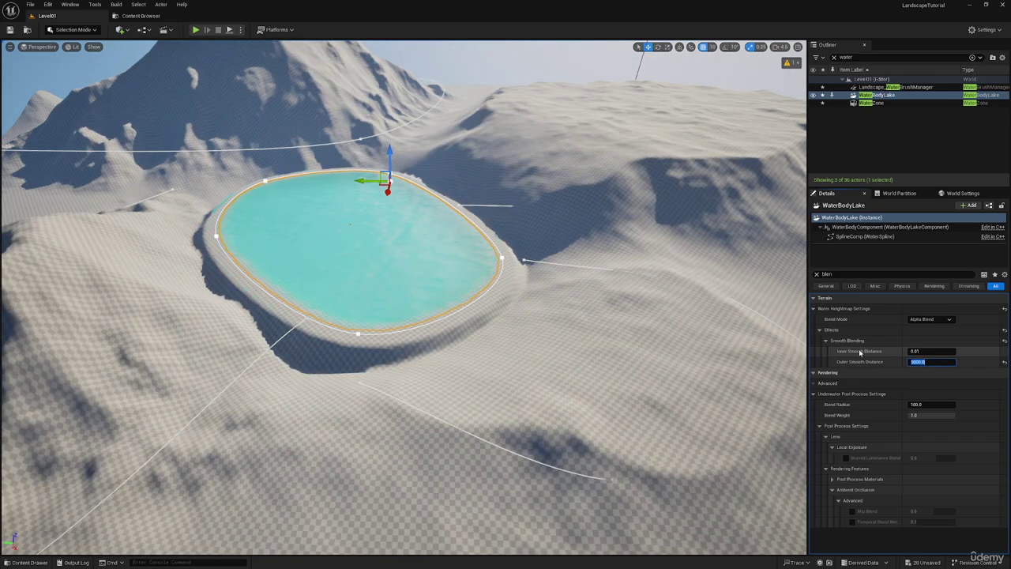
- Reduce the lake's Outer Smooth Distance to 2000
key("Return")
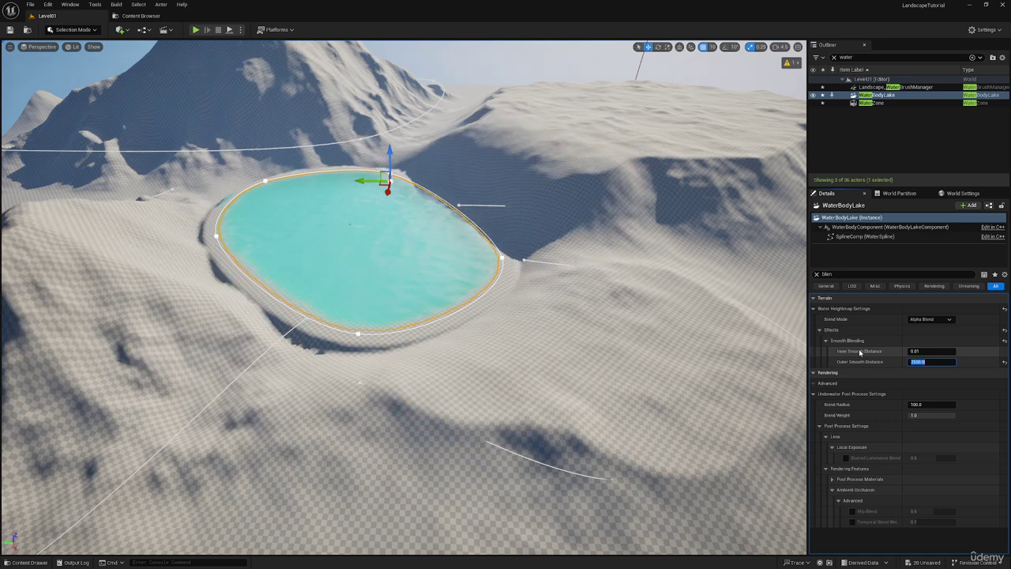
type("2000")
key("Return")
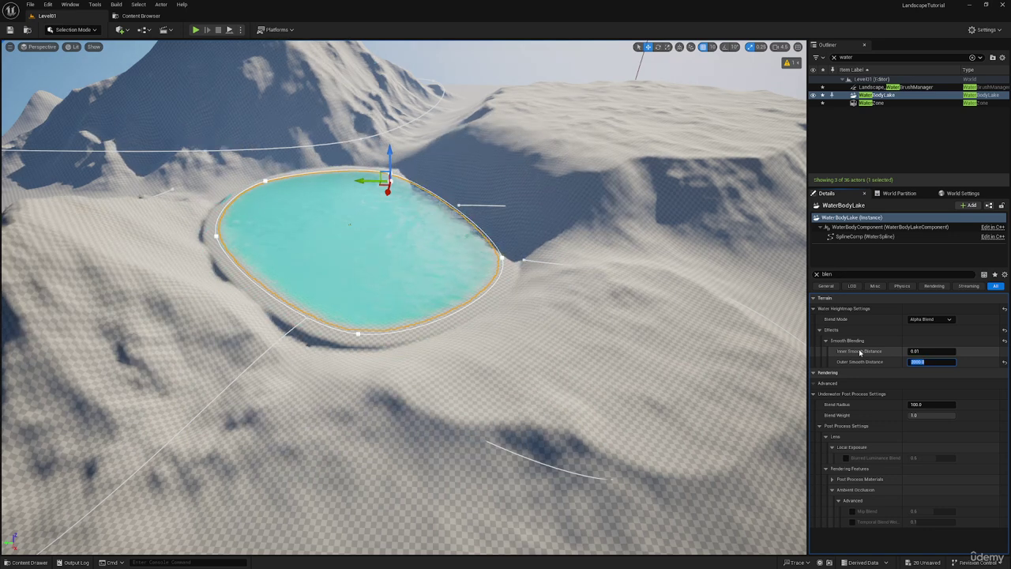
- Set the lake's Outer Smooth Distance to 1000
type("15000")
key("Return")
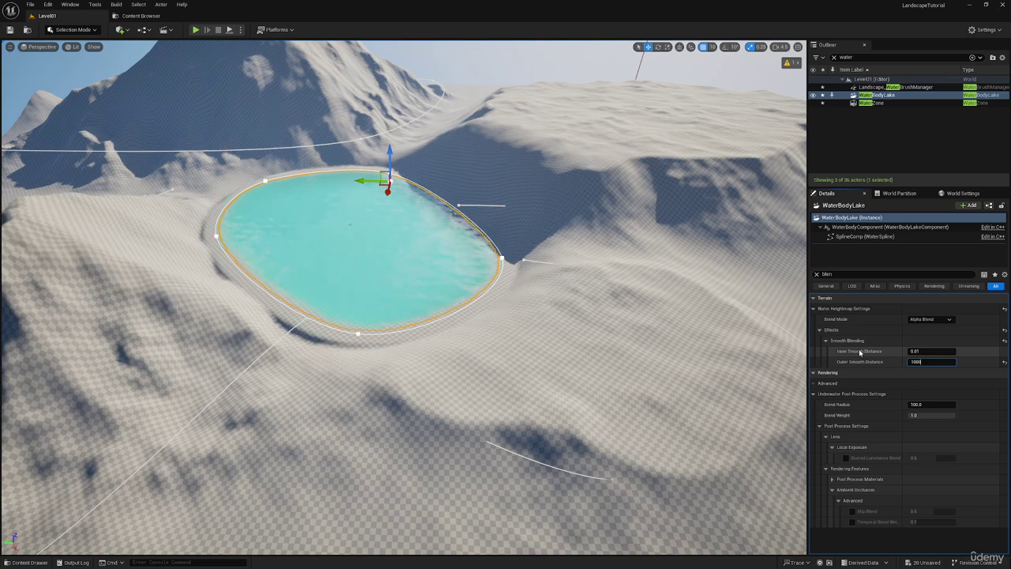
key("Return")
key("w")
right_click_drag(718, 327, 640, 289)
key("a")
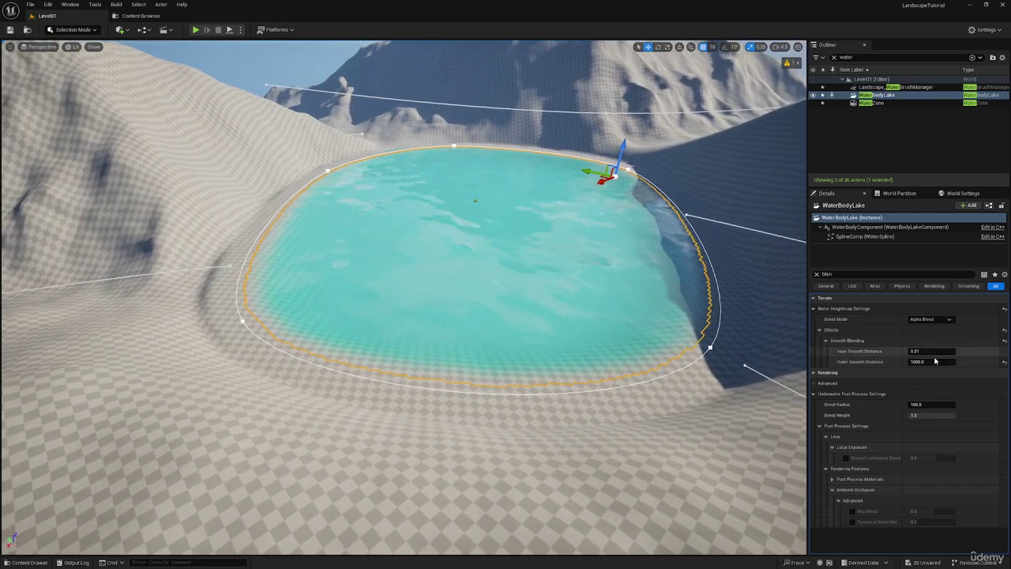
- Try Inner Smooth Distance values of 100 and 10000 on the lake
left_click(933, 352)
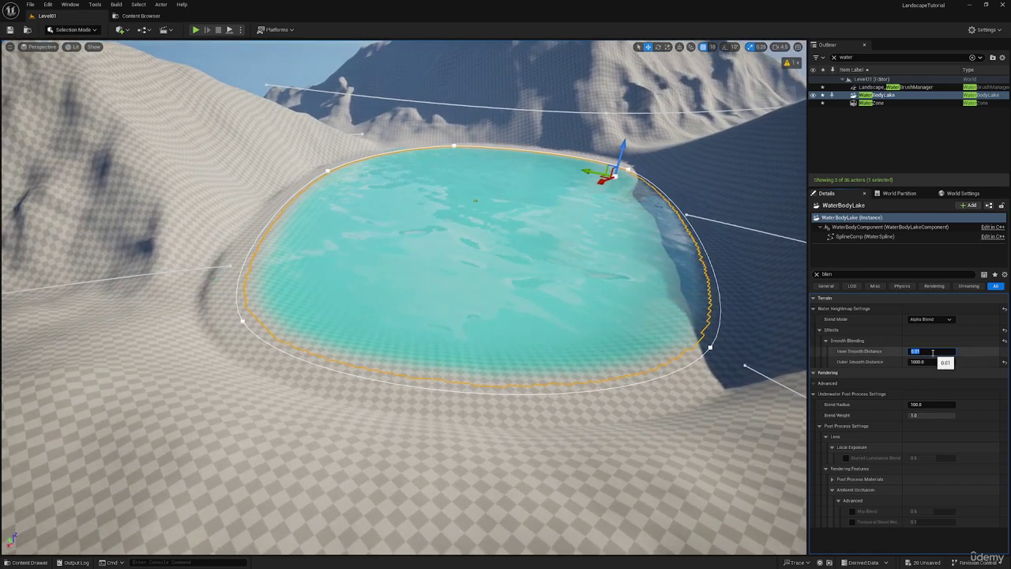
type("100")
key("Return")
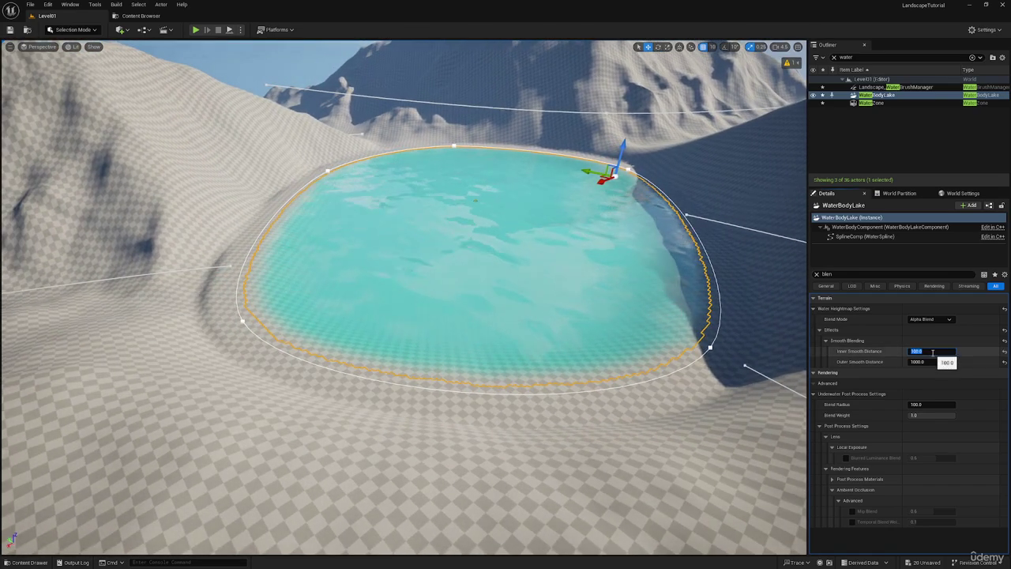
type("00")
key("Return")
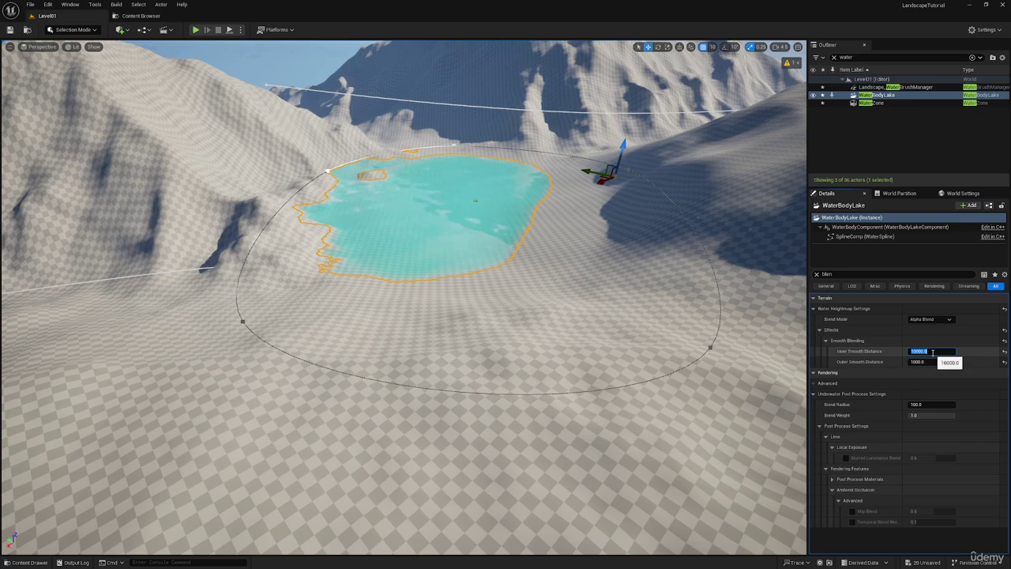
mouse_move(535, 305)
right_mouse_down()
mouse_move(600, 332)
mouse_move(529, 261)
mouse_move(531, 300)
mouse_move(561, 324)
mouse_move(531, 302)
right_mouse_up()
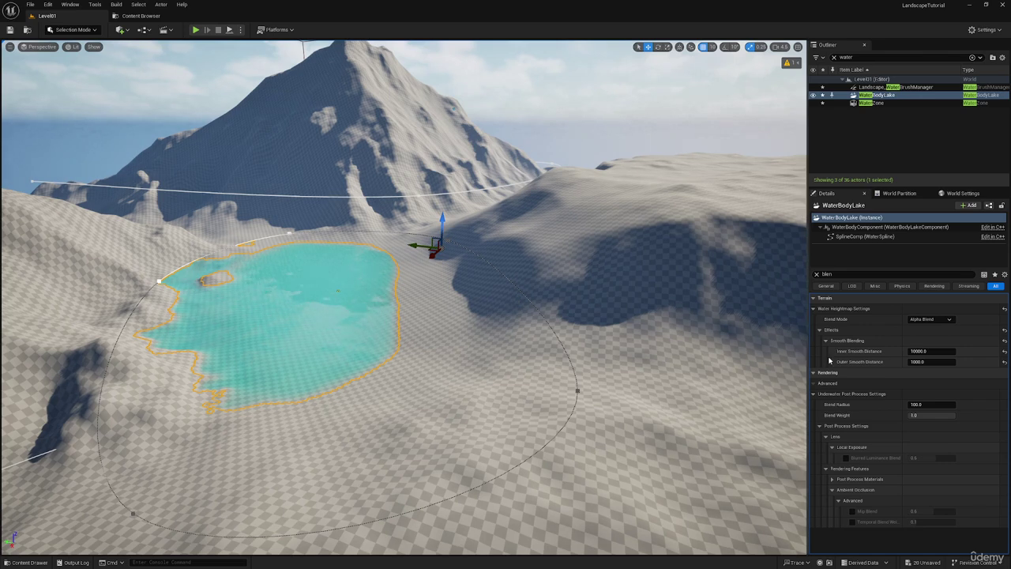
- Reset the lake's Outer Smooth Distance, try 1000 and 10000, and return it to 1000
left_click(1004, 361)
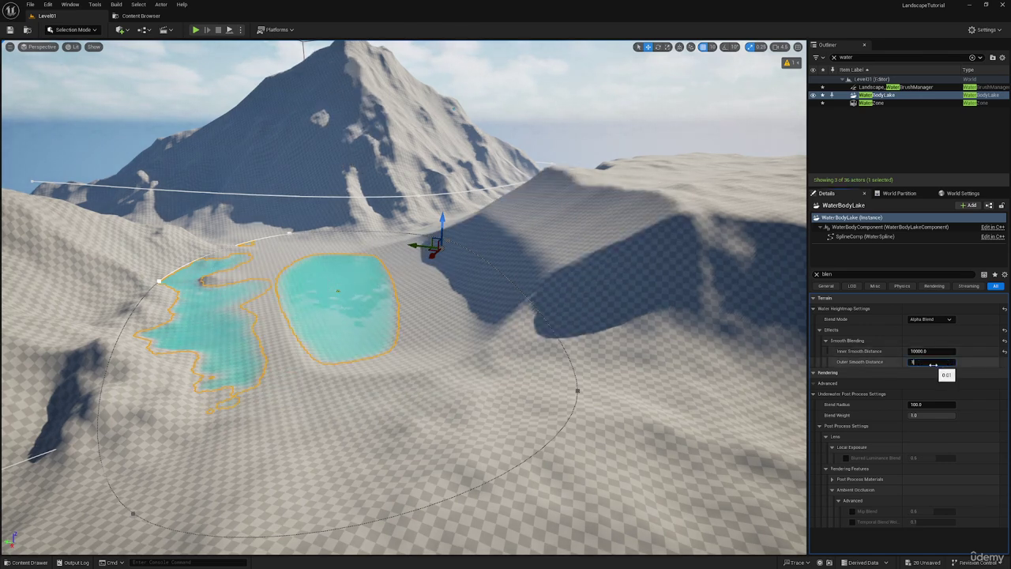
key("Return")
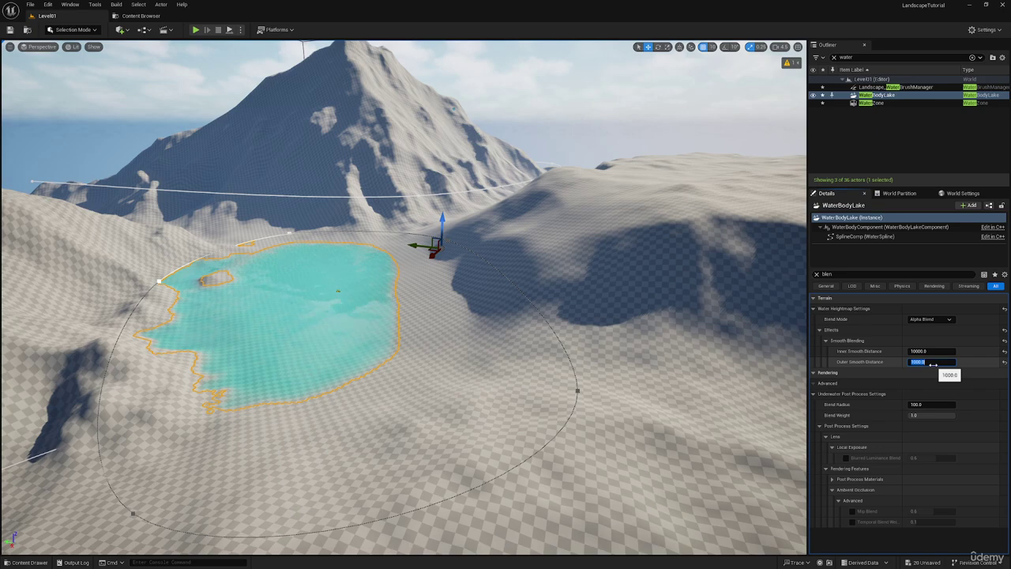
key("Return")
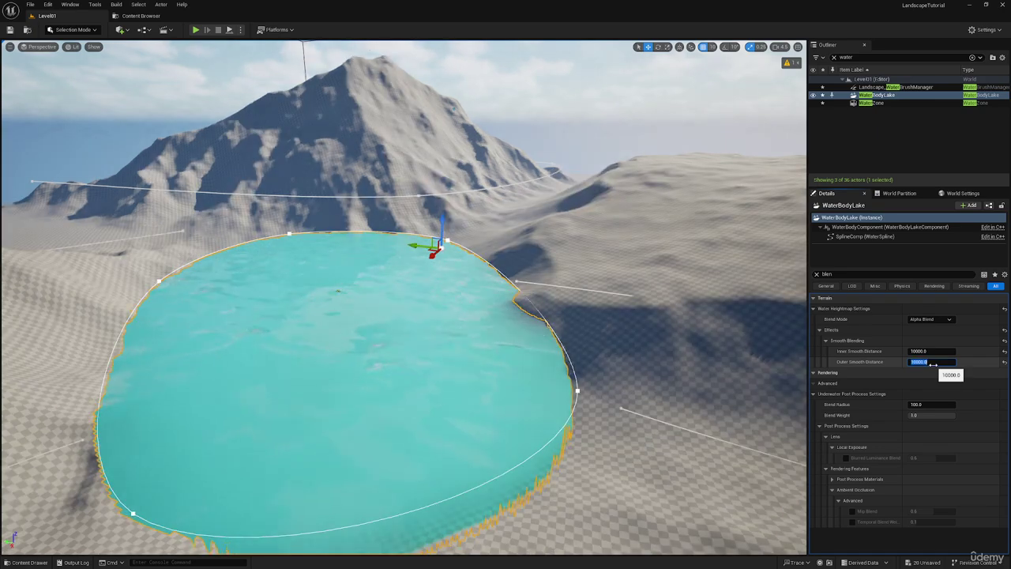
type("1000")
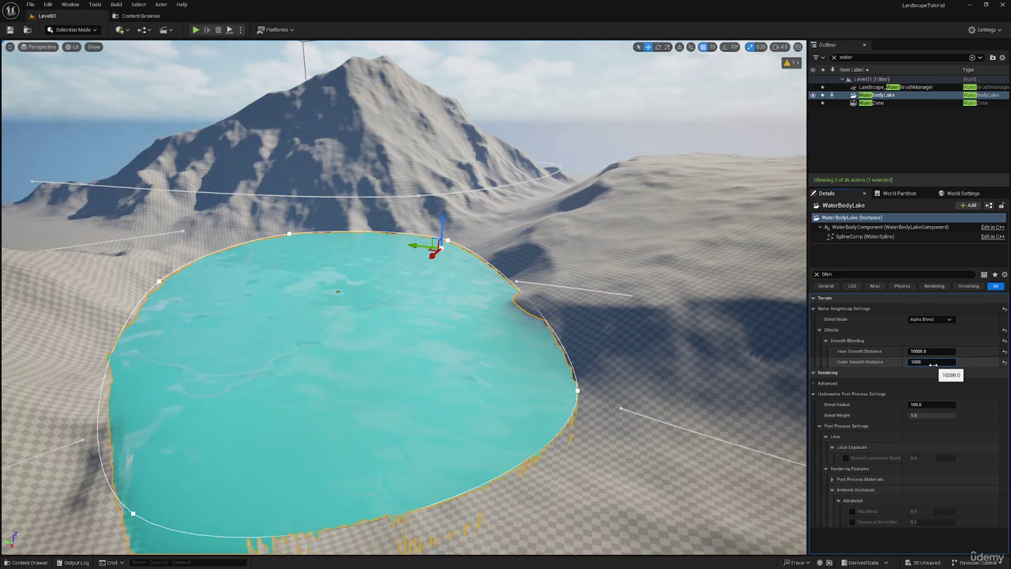
key("Return")
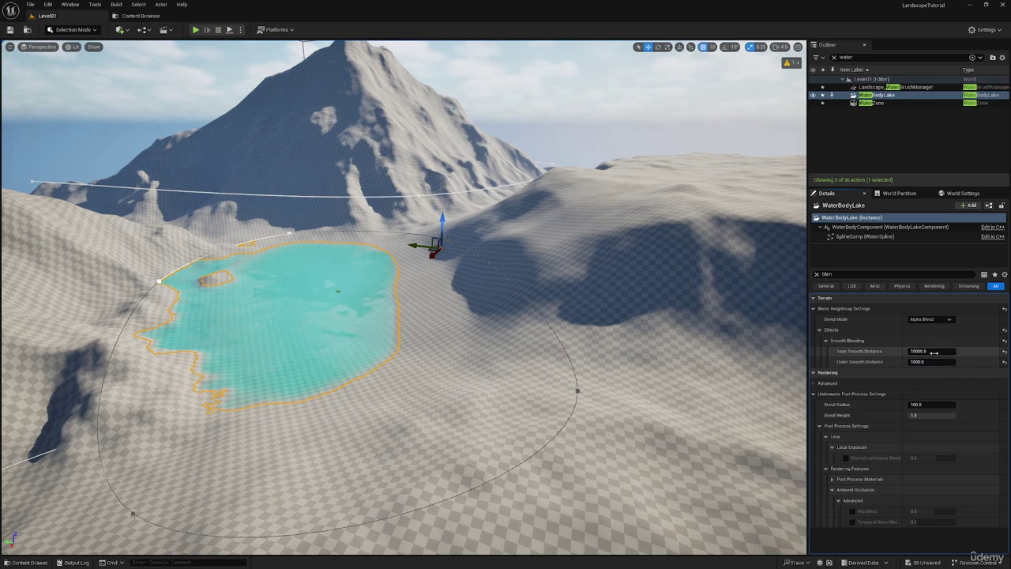
- Set the lake's Inner Smooth Distance to 1000
left_click(929, 351)
type("1000")
key("Return")
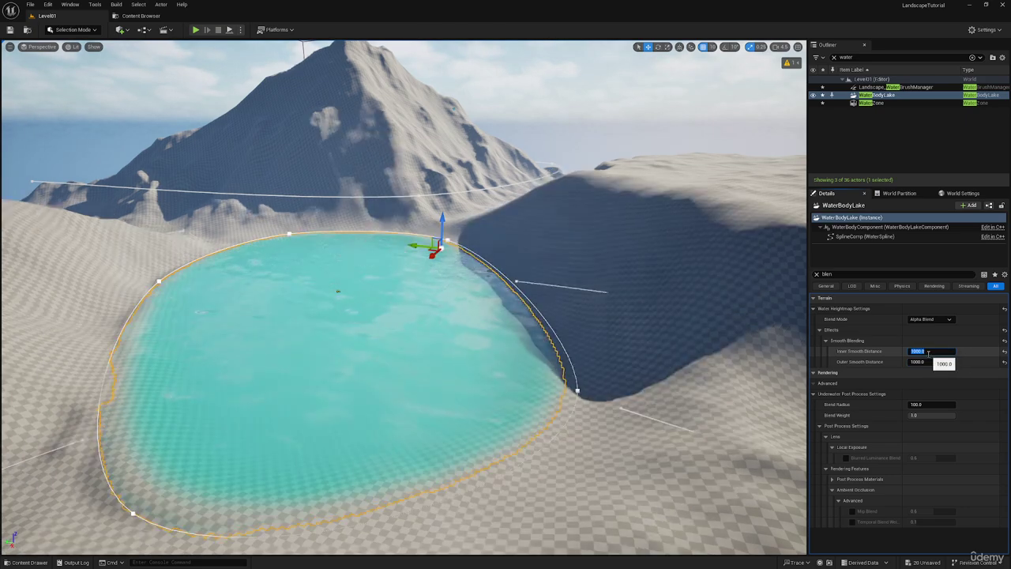
- Raise the lake slightly so its water surface sits higher in the valley basin
right_click_drag(488, 237, 490, 187)
key("s")
scroll(488, 185, "down", 2)
key("e")
key("w")
right_click_drag(466, 376, 467, 377)
key("s")
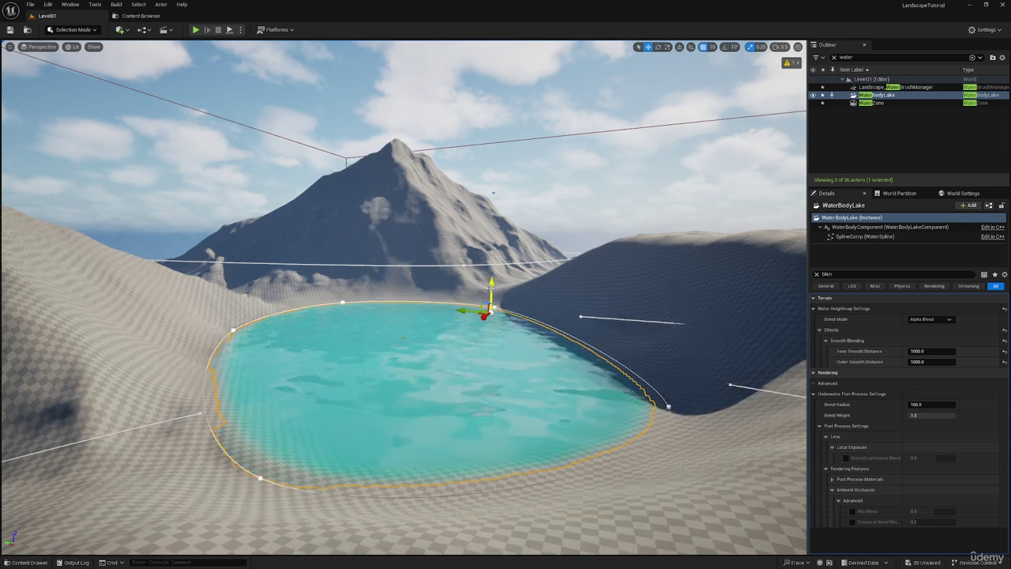
left_click_drag(491, 284, 492, 277)
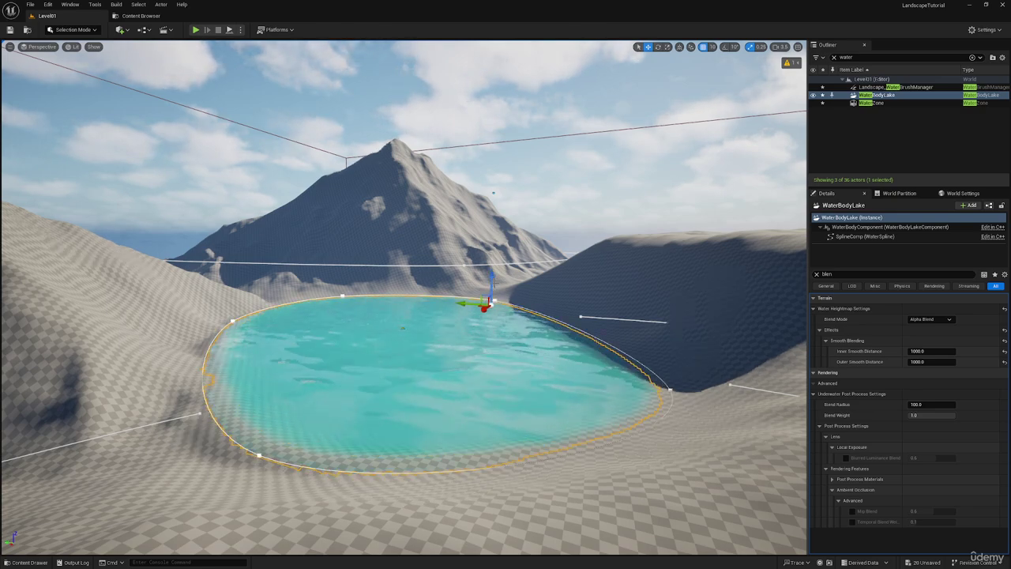
key("s")
right_click_drag(473, 351, 472, 350)
key("e")
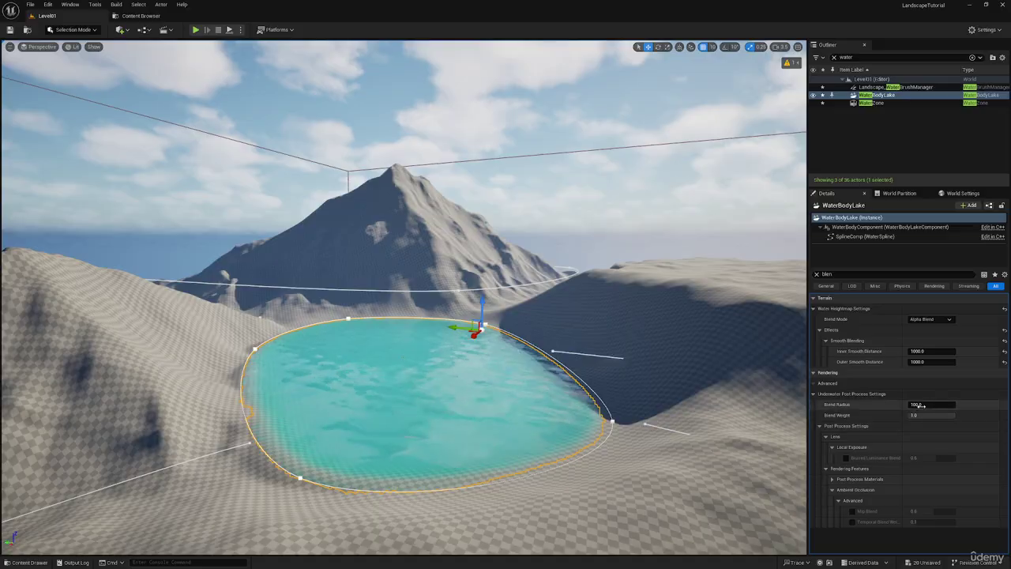
- Try an underwater post process Blend Radius of 500 while checking the lake in wireframe, and reset it to the default
left_click(920, 405)
key("w")
right_click_drag(583, 371, 584, 371)
key("alt+2")
key("w")
left_click(920, 405)
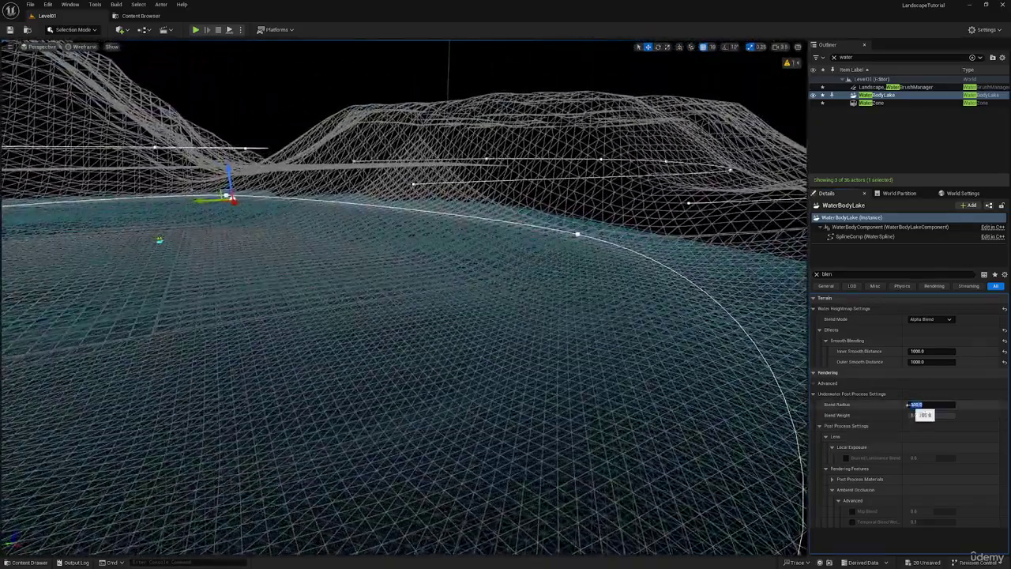
type("500")
key("Return")
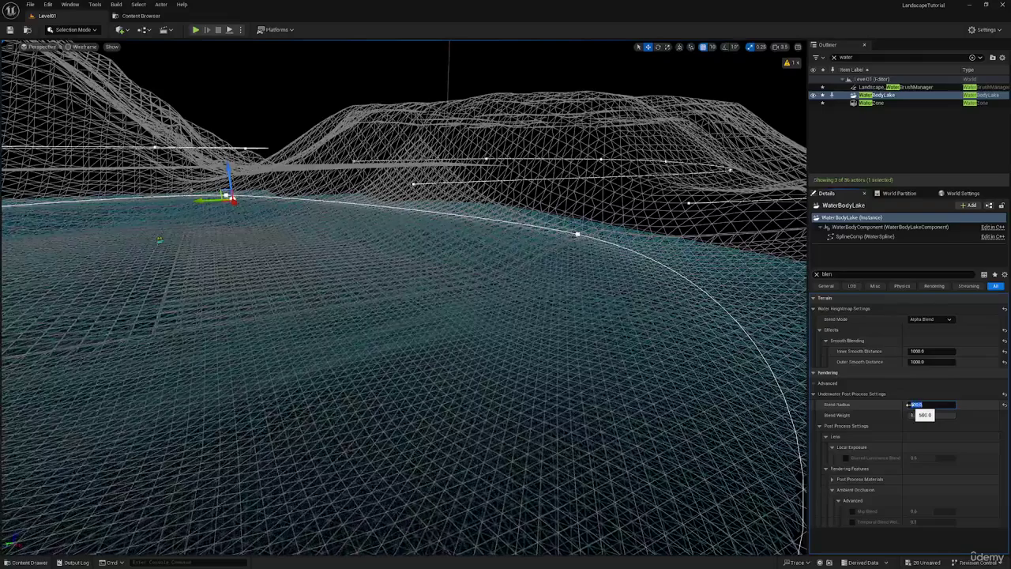
right_click_drag(672, 379, 640, 419)
key("alt+4")
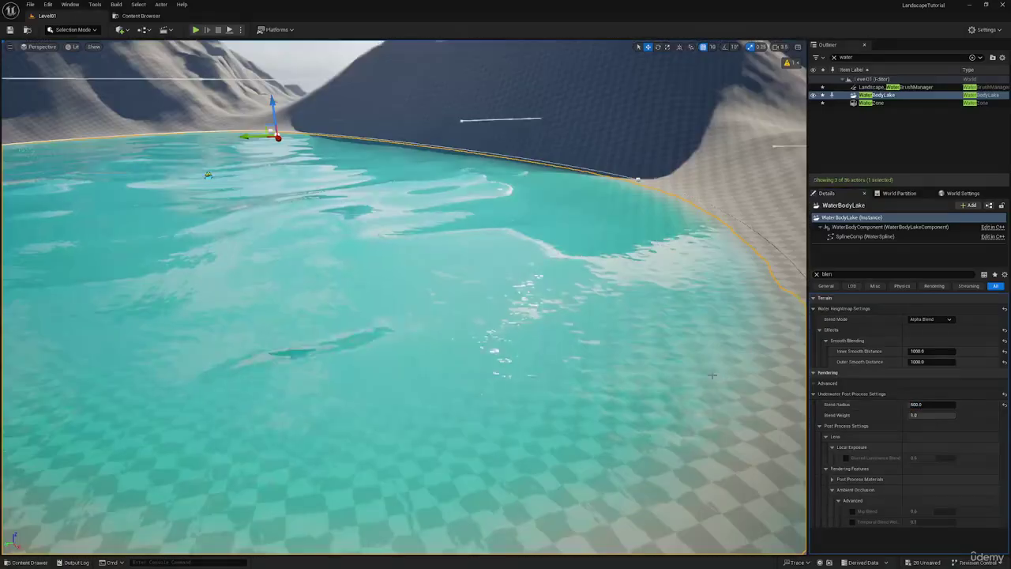
left_click(1005, 405)
- Clear the property search and turn off Affects Landscape for the lake
key("s")
right_click_drag(553, 332, 520, 352)
key("w")
key("s")
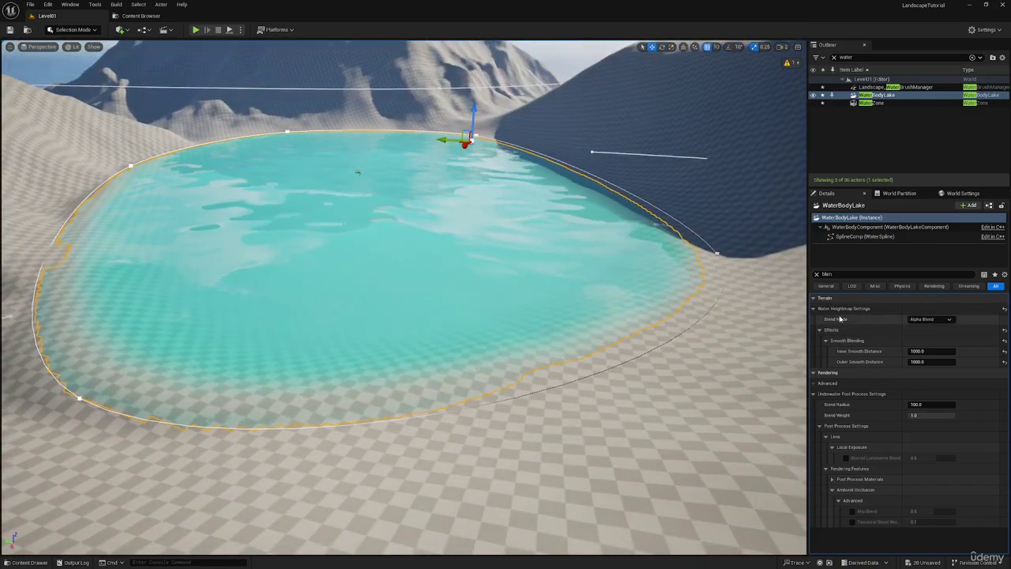
left_click(817, 274)
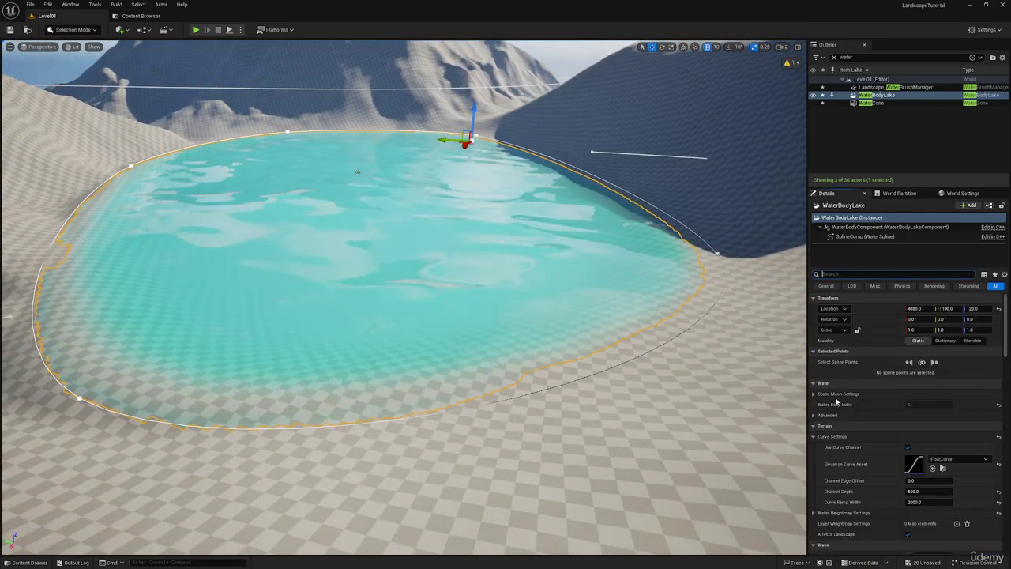
left_click(815, 416)
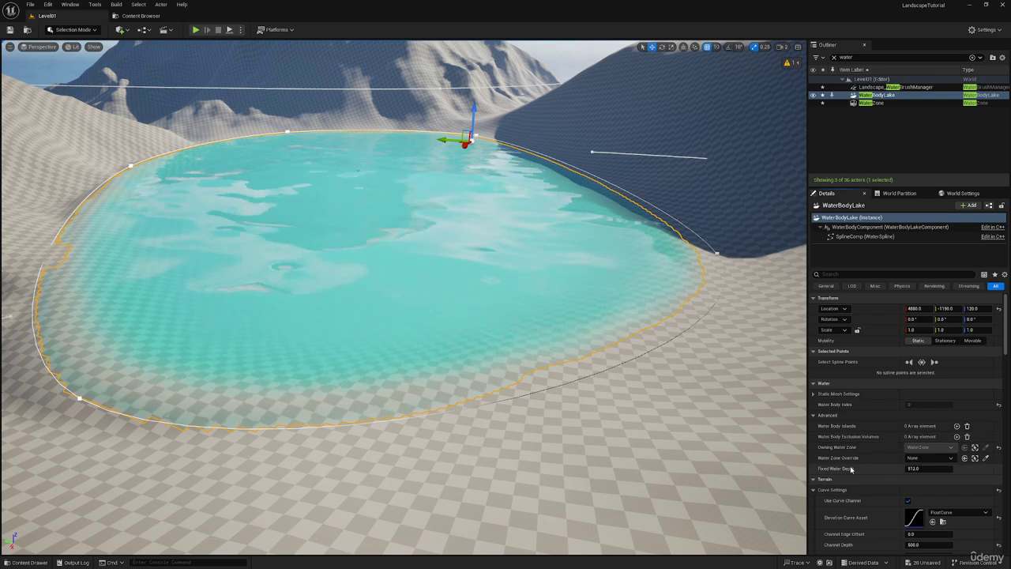
scroll(861, 458, "down", 4)
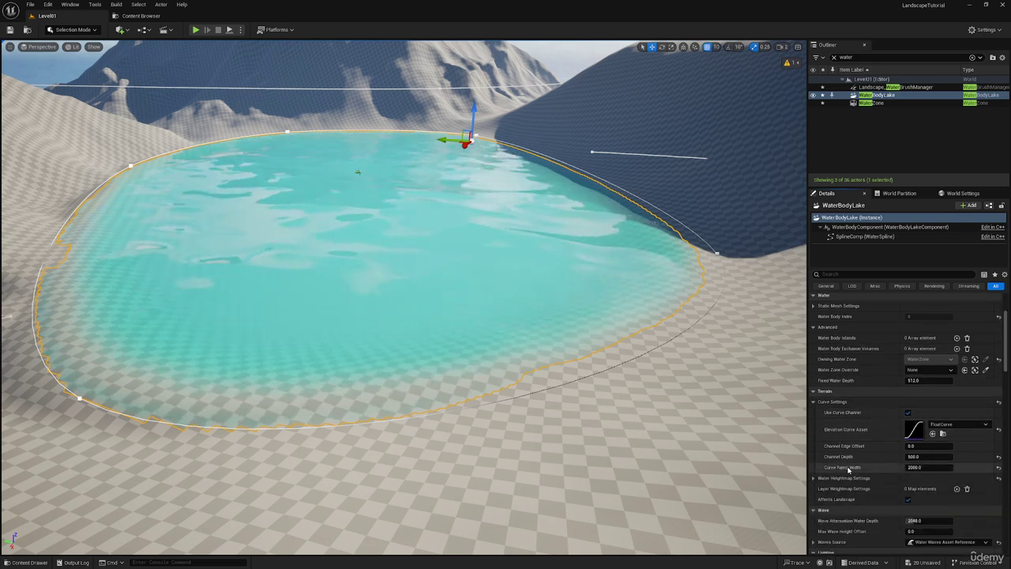
scroll(852, 451, "down", 3)
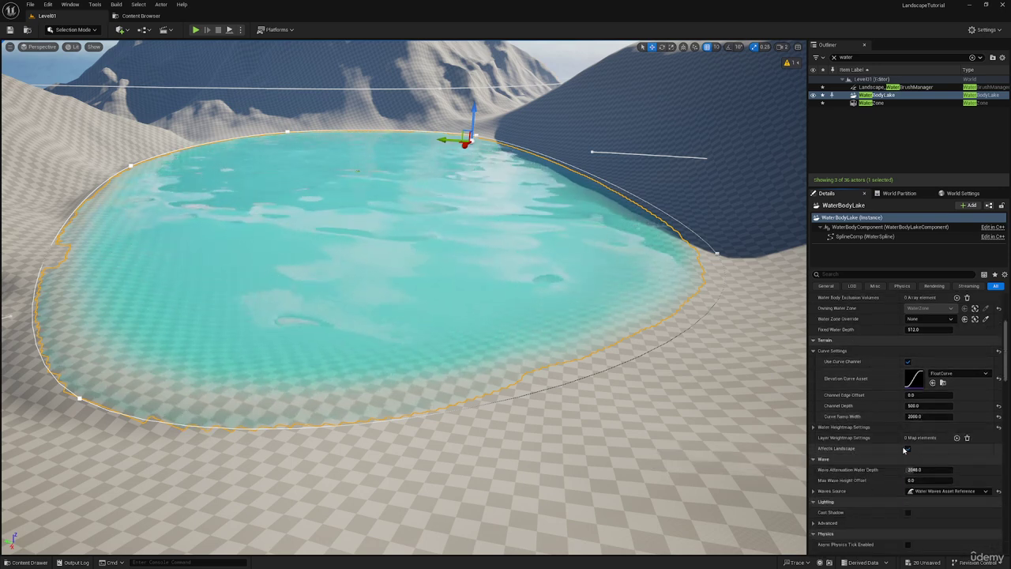
left_click(908, 448)
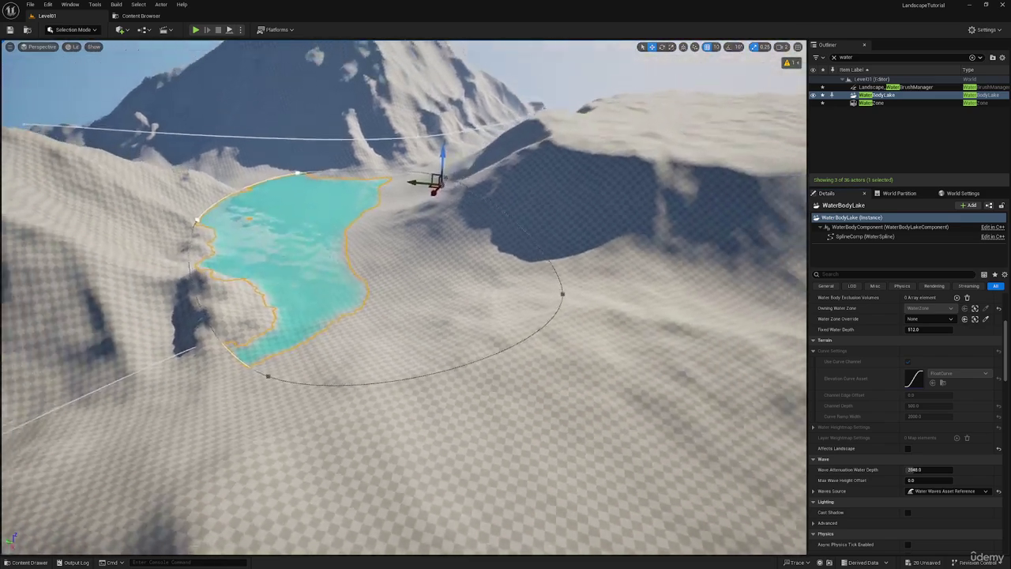
- Look through the lake's properties, search them for "blen" and expand the Smooth Blending settings
mouse_move(511, 250)
right_mouse_down()
mouse_move(509, 233)
mouse_move(490, 253)
mouse_move(511, 251)
right_mouse_up()
mouse_move(503, 194)
left_mouse_down()
mouse_move(564, 187)
mouse_move(521, 192)
left_mouse_up()
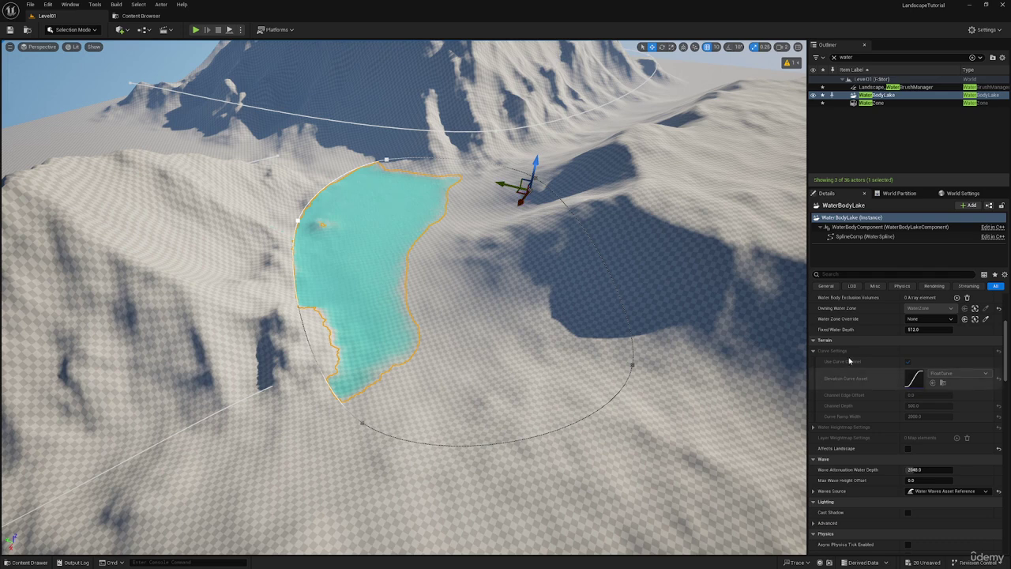
scroll(905, 450, "down", 5)
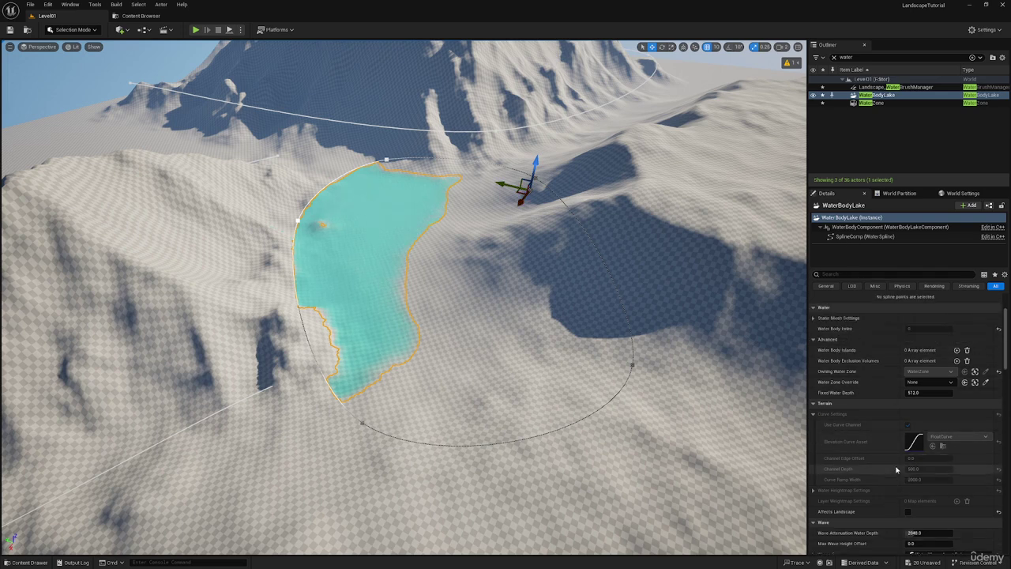
scroll(898, 460, "down", 10)
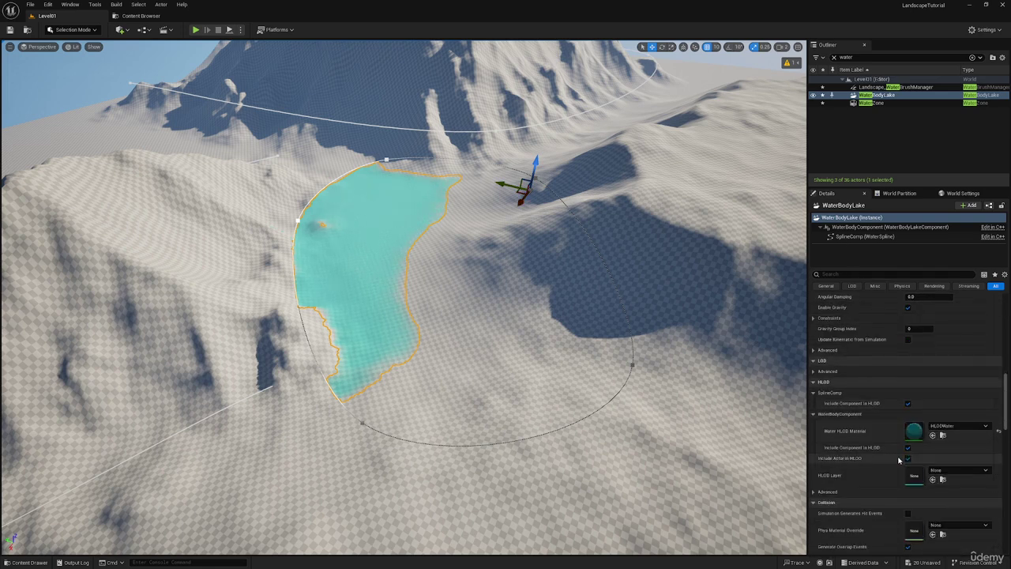
scroll(888, 437, "down", 3)
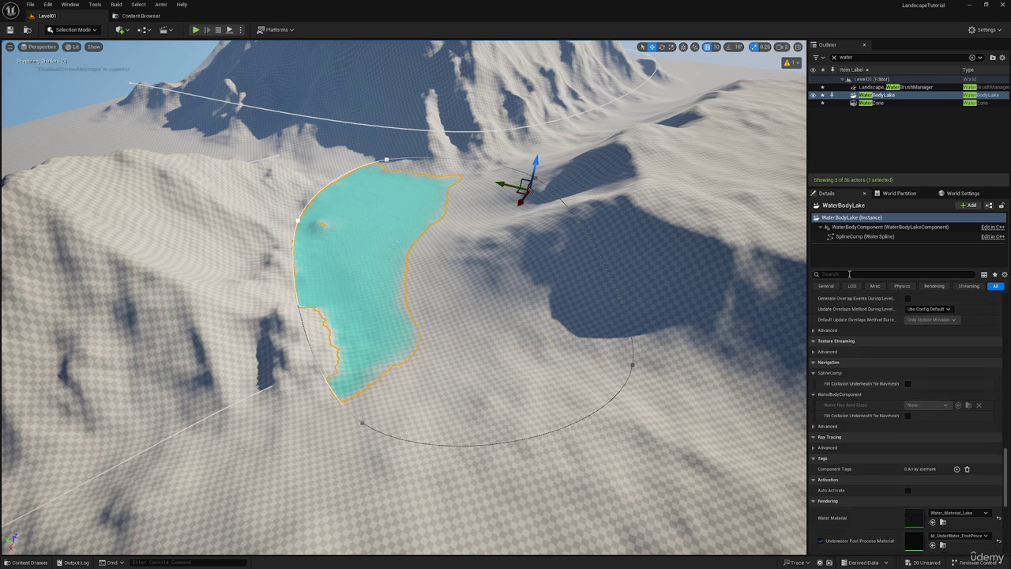
left_click(846, 274)
type("blen")
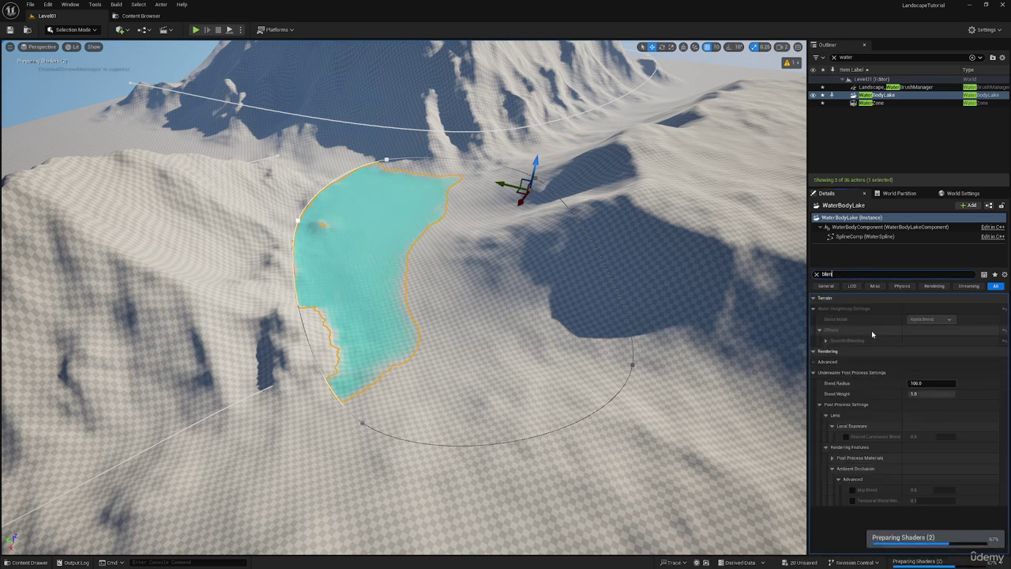
left_click(825, 341)
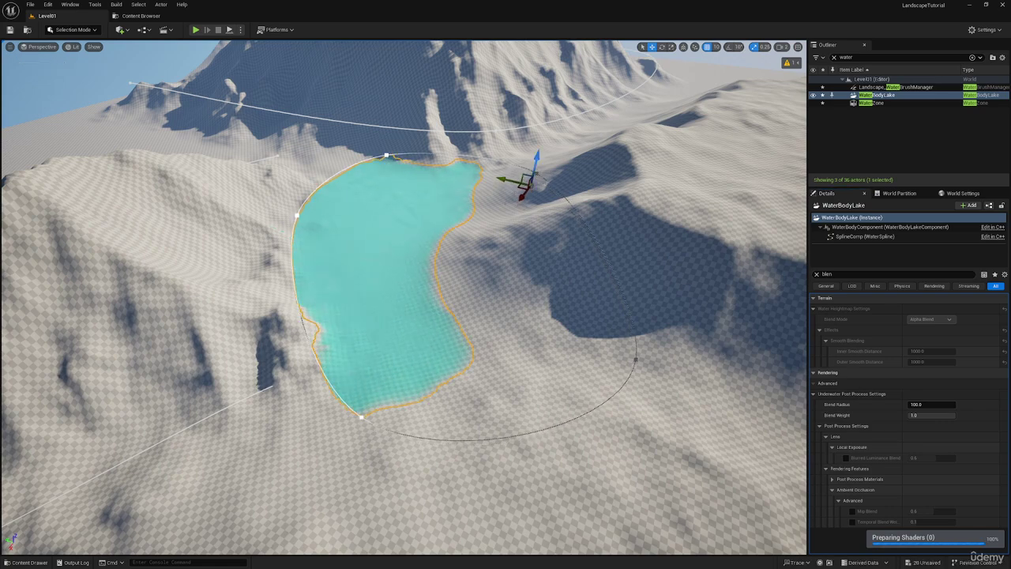
- Raise and lower the lake to fit its waterline to the unmodified valley terrain, and deselect it
left_click_drag(523, 188, 543, 157)
right_click_drag(506, 237, 499, 194)
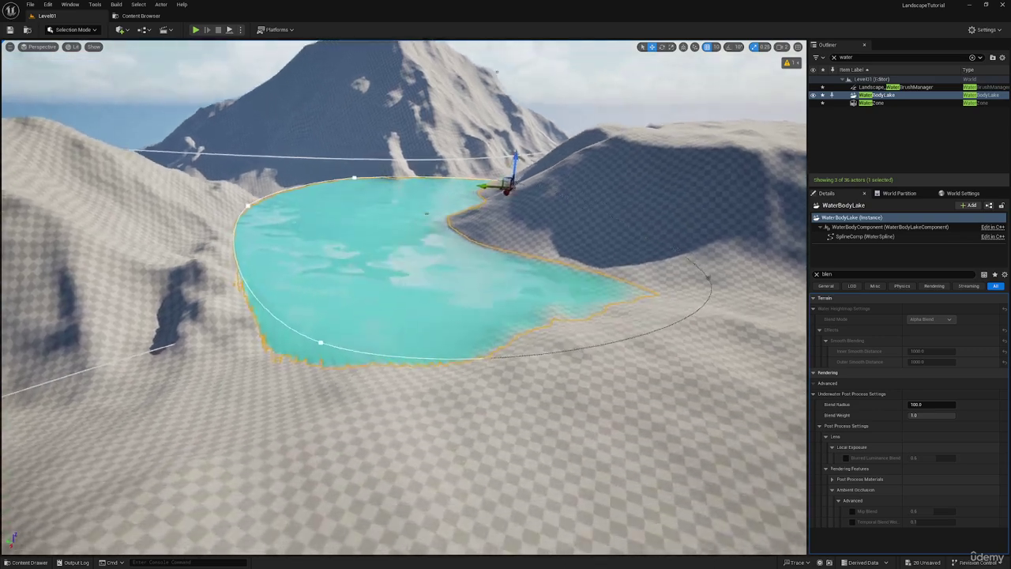
right_click_drag(427, 212, 480, 230)
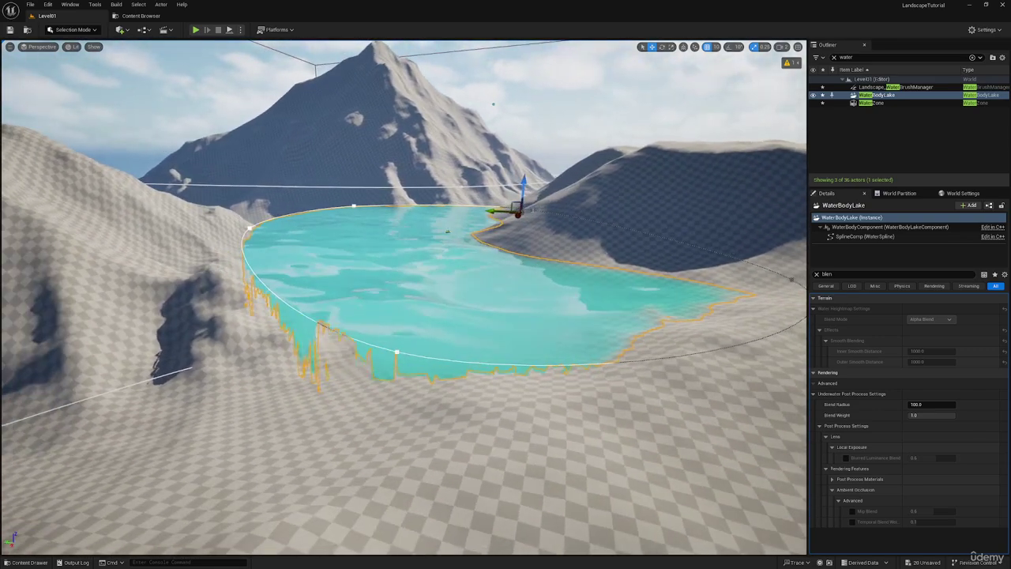
left_click_drag(523, 183, 521, 204)
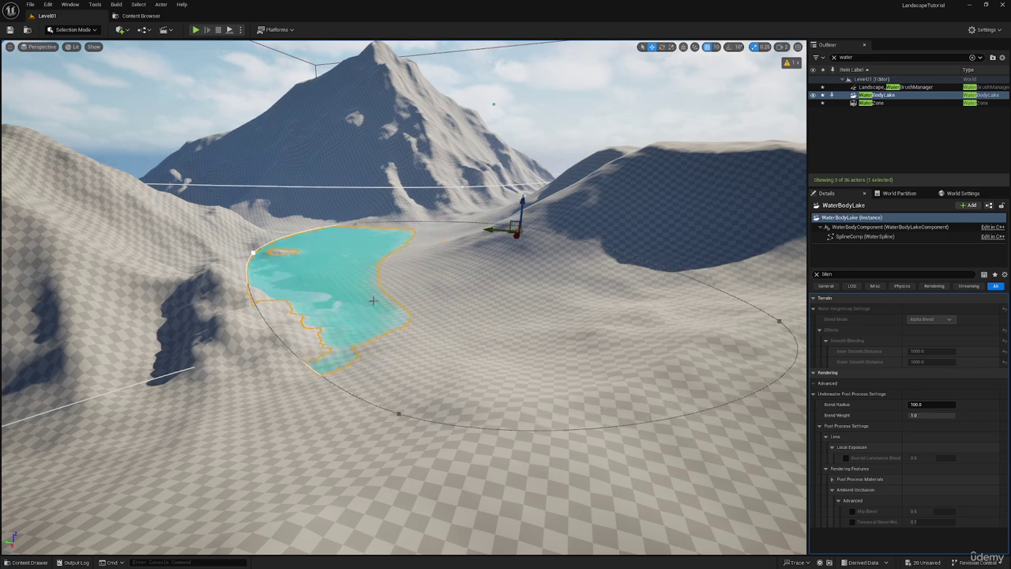
right_click_drag(522, 207, 431, 177)
key("Escape")
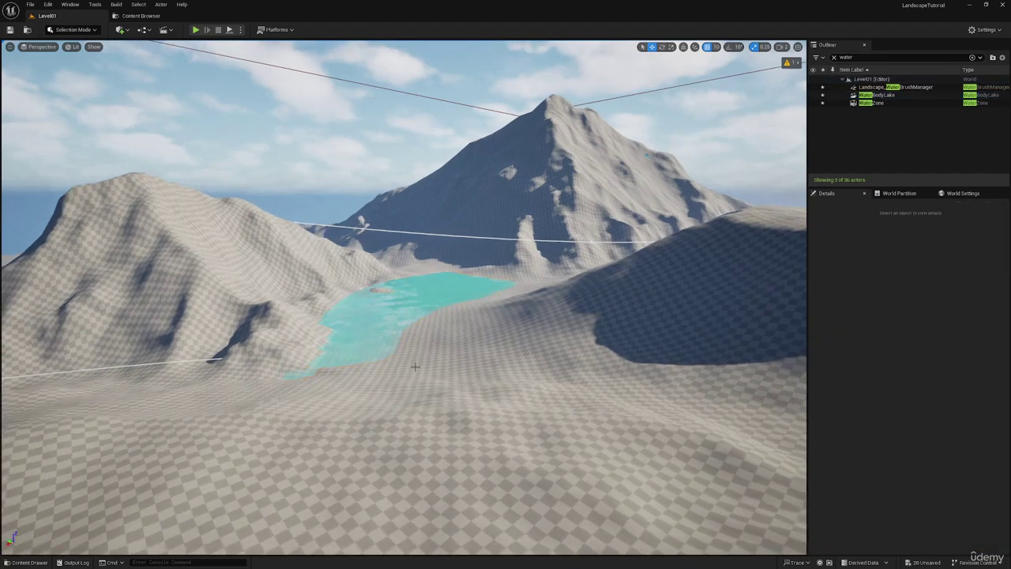
right_click_drag(416, 367, 455, 364)
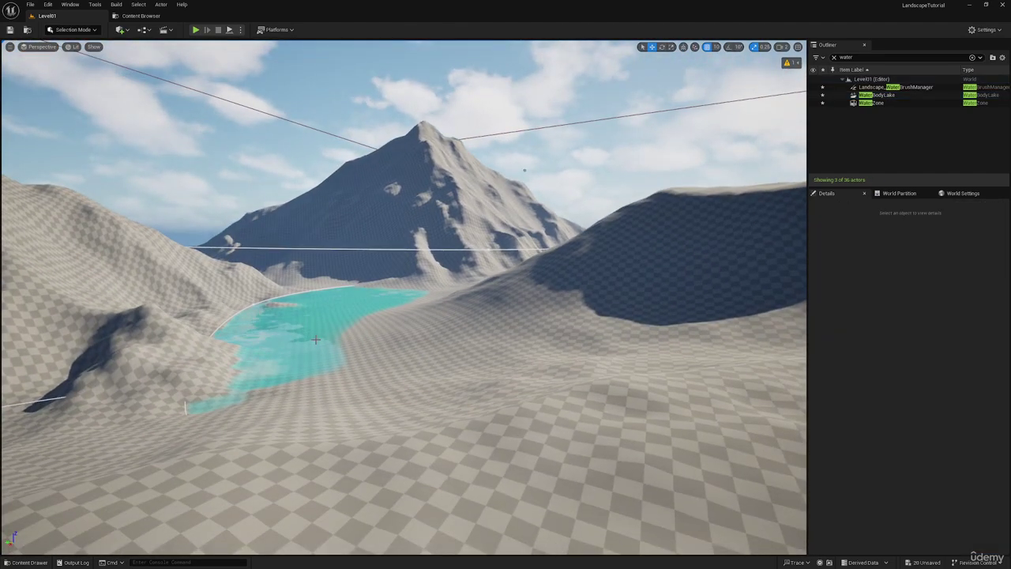
- Reselect the WaterBodyLake actor, undo the accidental rotation and return to the Move tool
left_click(879, 96)
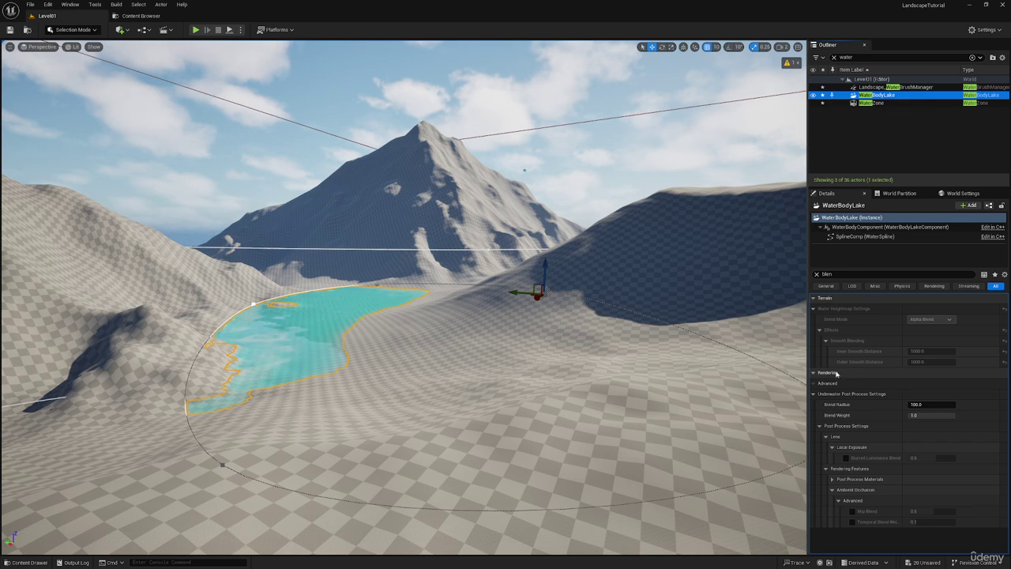
left_click_drag(558, 260, 550, 251)
key("ctrl+z")
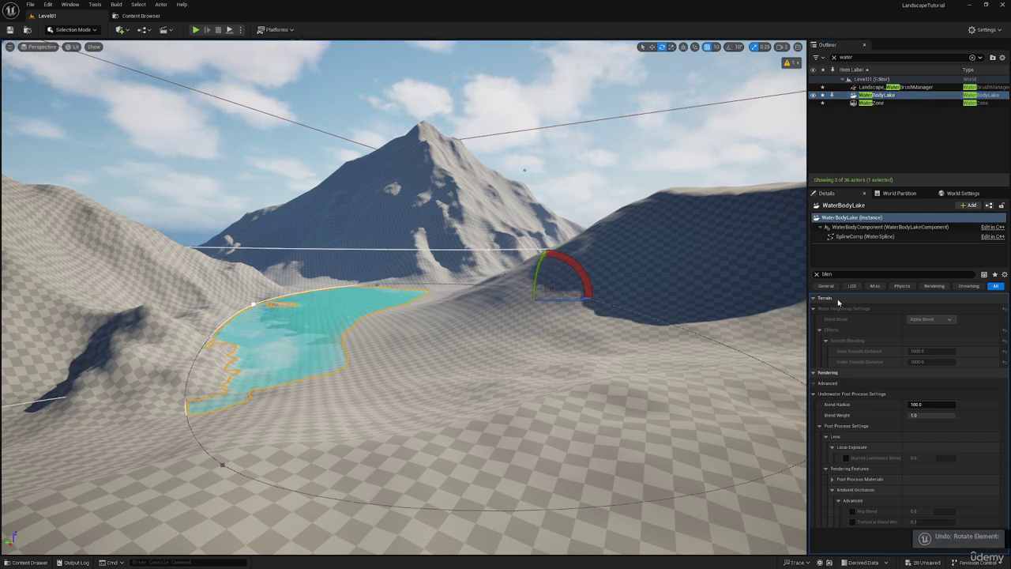
key("w")
- Look through the lake's full property list, search it for "blen" and expand the Smooth Blending settings
left_click(817, 275)
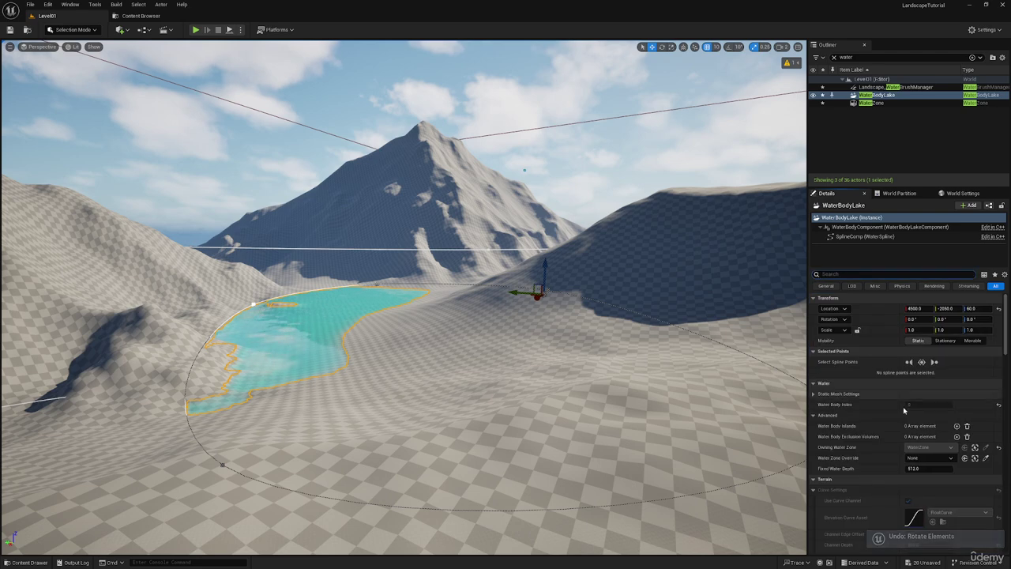
scroll(885, 419, "down", 5)
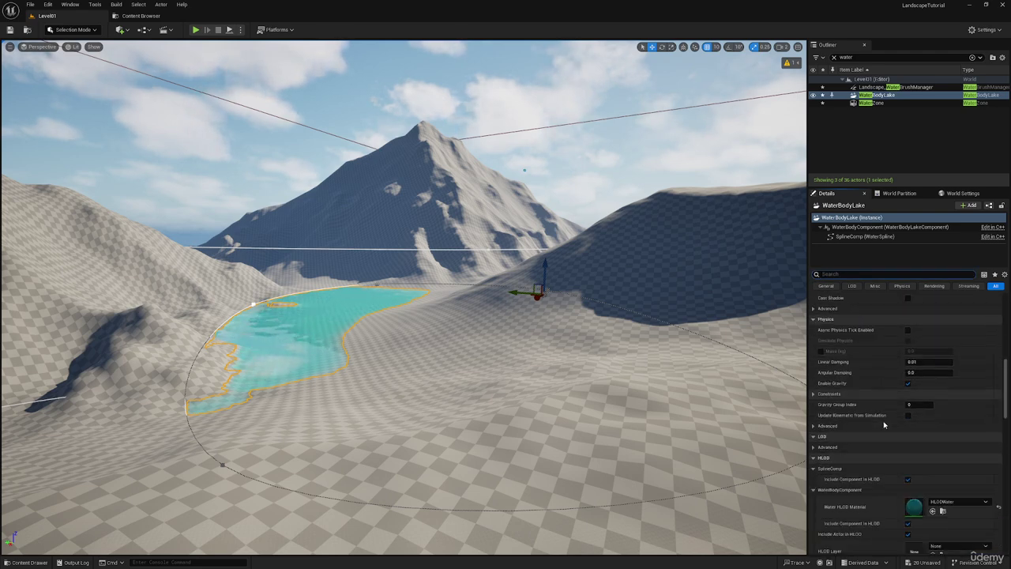
scroll(885, 422, "down", 5)
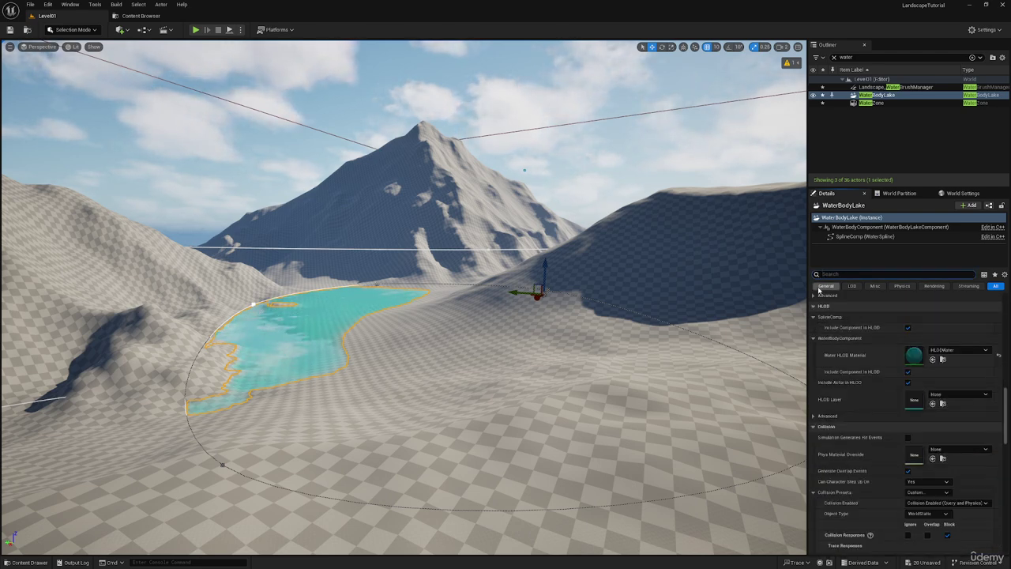
type("n")
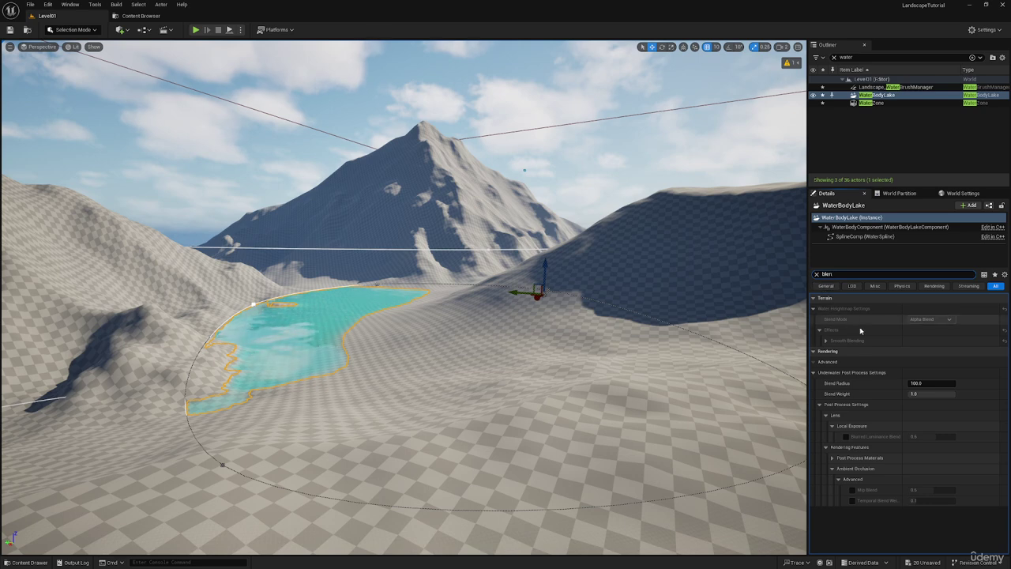
left_click(826, 341)
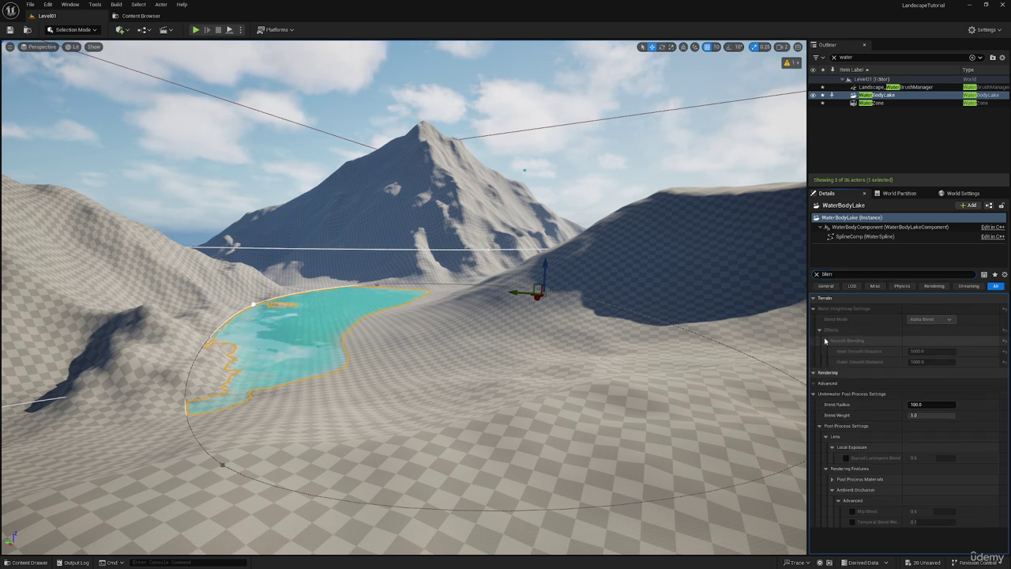
- Search the lake's properties for "affe", turn Affects Landscape back on, lower the lake slightly and deselect it
left_click(817, 274)
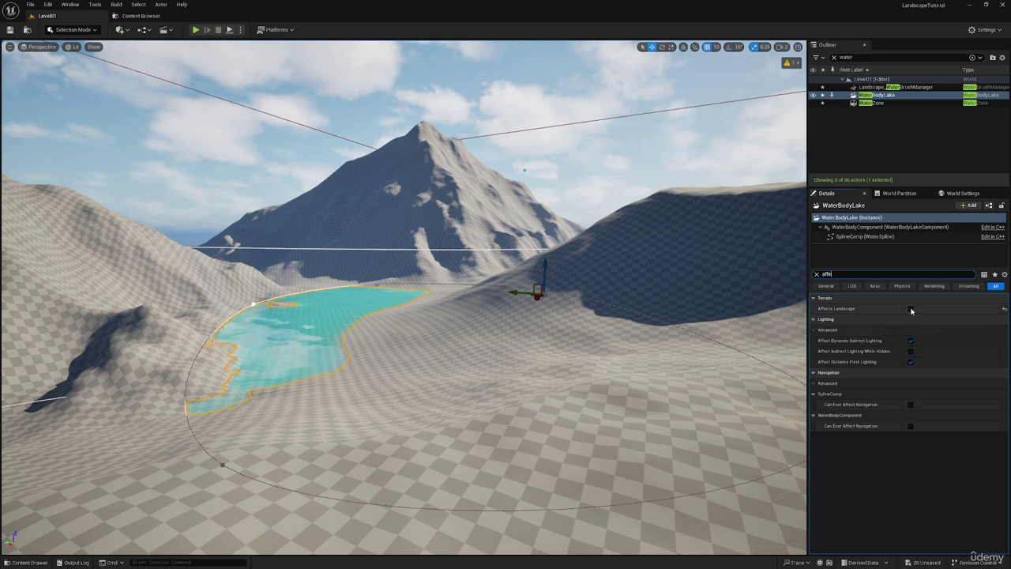
left_click(911, 309)
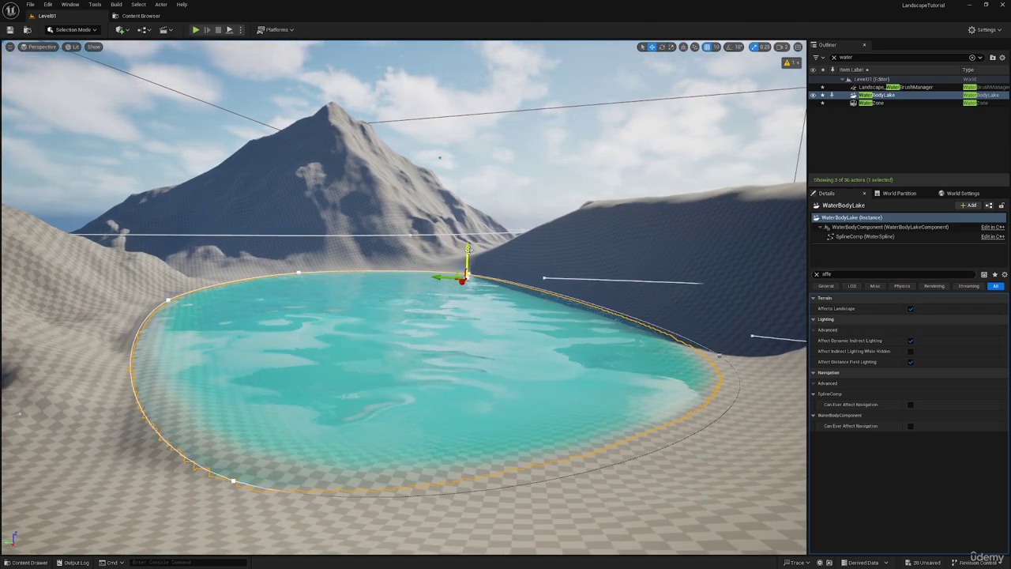
left_click_drag(469, 250, 469, 253)
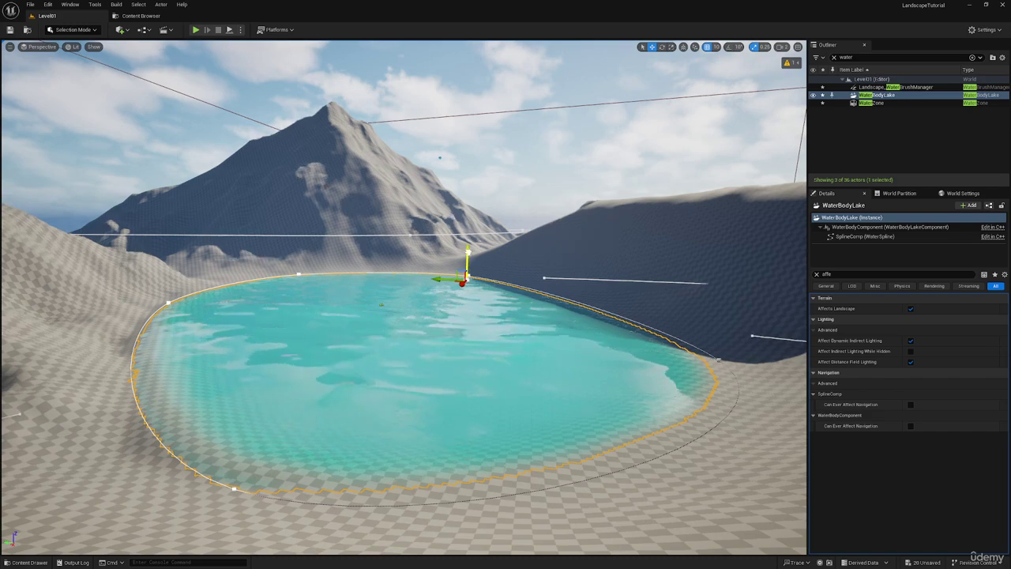
right_click_drag(468, 253, 338, 259)
key("Escape")
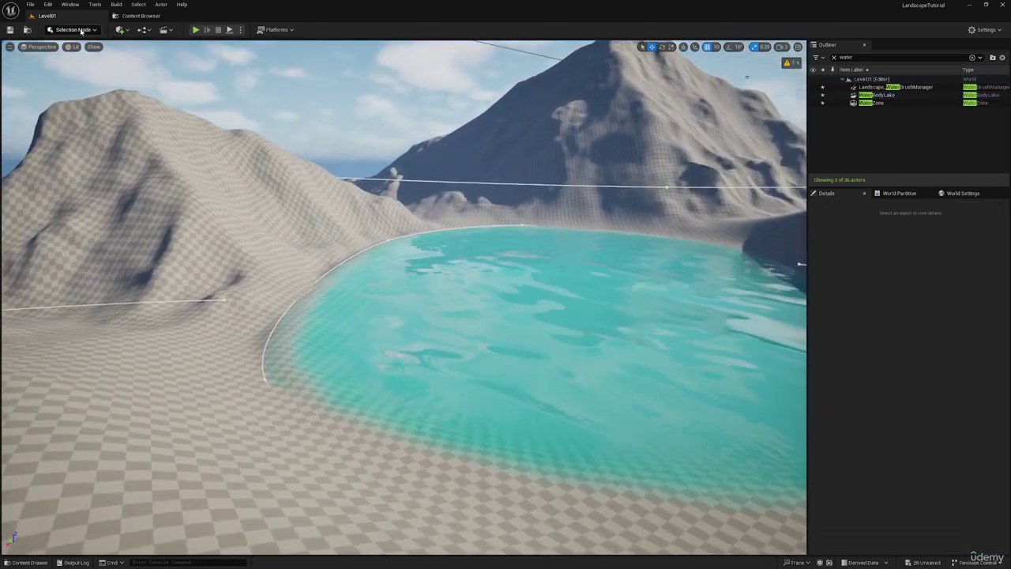
- Switch to Landscape mode and try the Water edit layer below the base Layer, then put it back on top
left_click(77, 30)
left_click(74, 55)
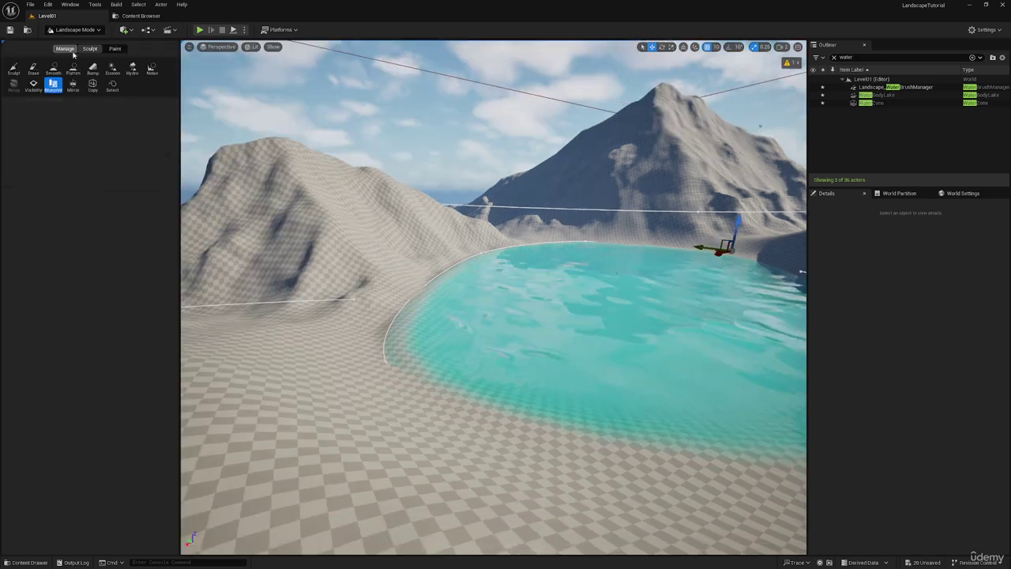
left_click(84, 160)
left_click_drag(84, 161, 74, 144)
right_click_drag(340, 237, 428, 280)
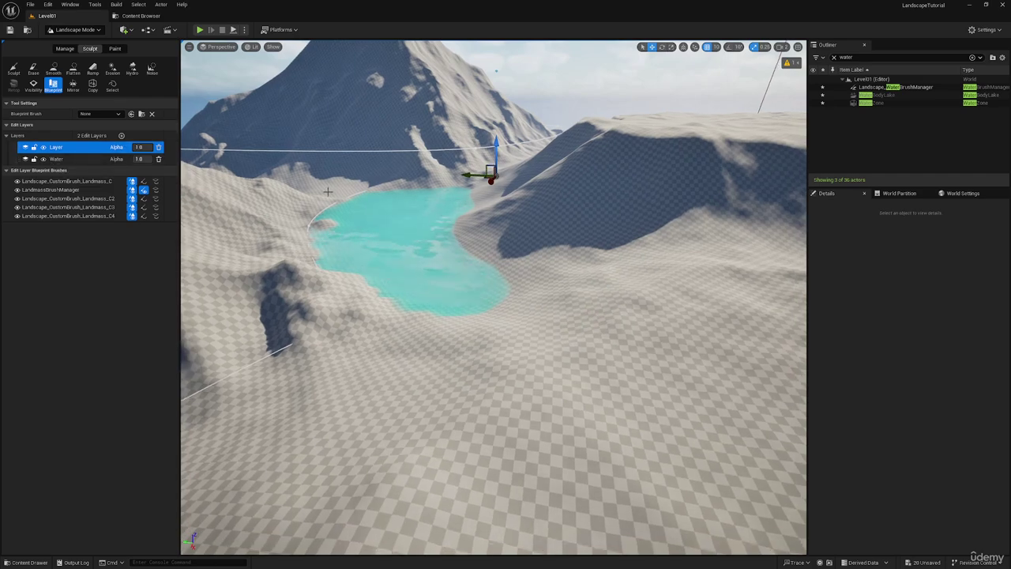
right_click_drag(328, 192, 289, 184)
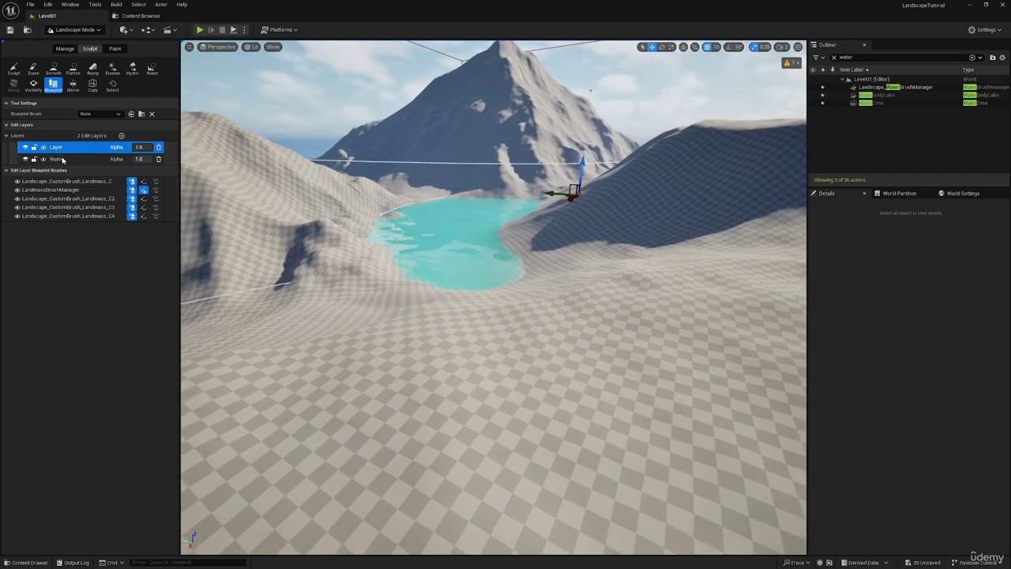
left_click_drag(63, 159, 62, 147)
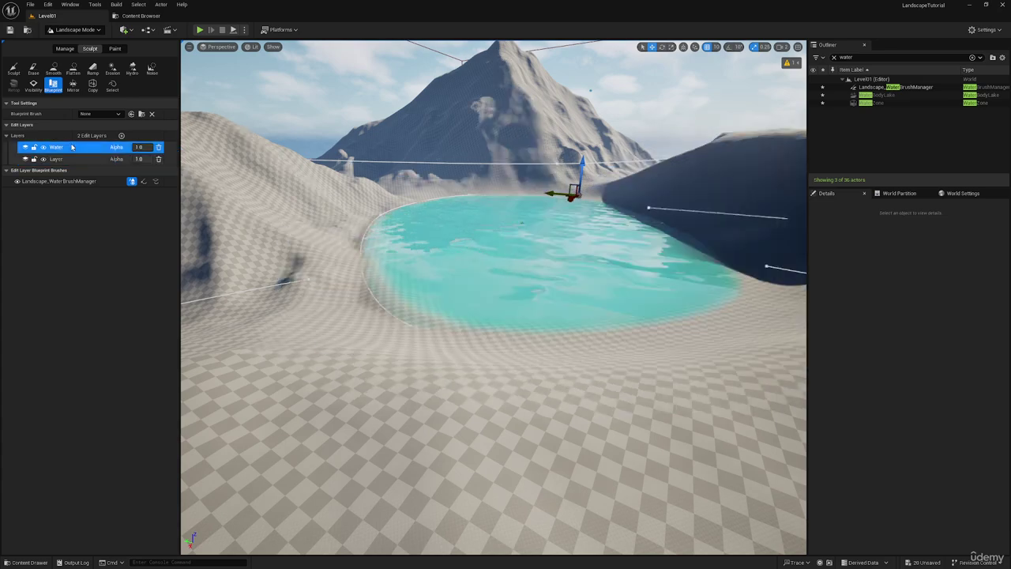
right_click(62, 147)
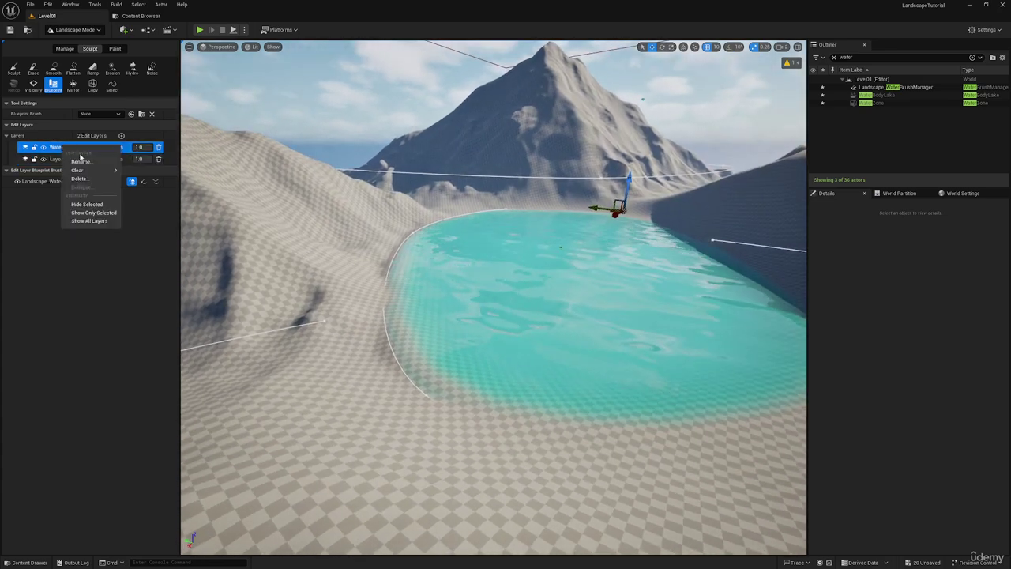
left_click(70, 222)
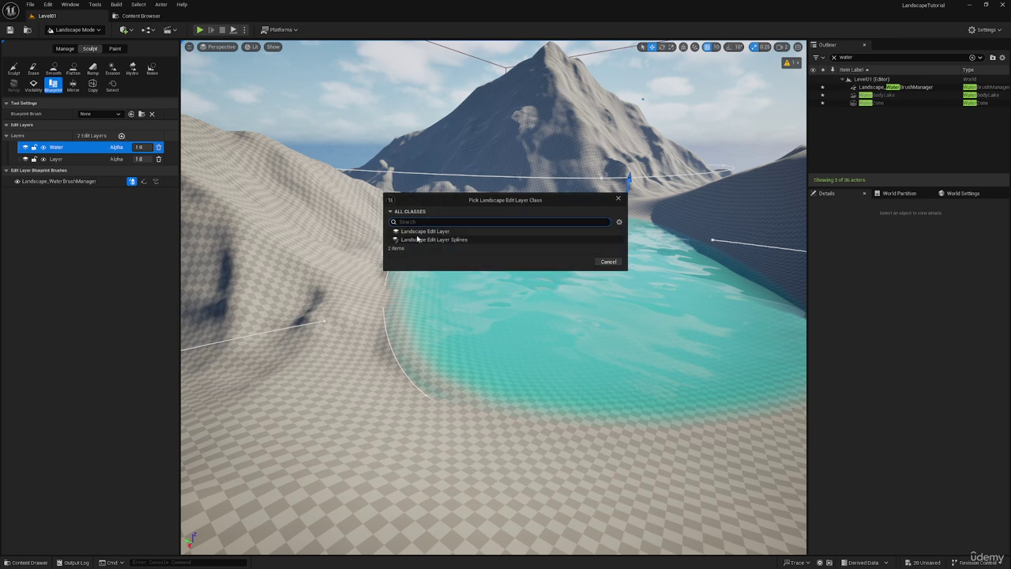
left_click(619, 198)
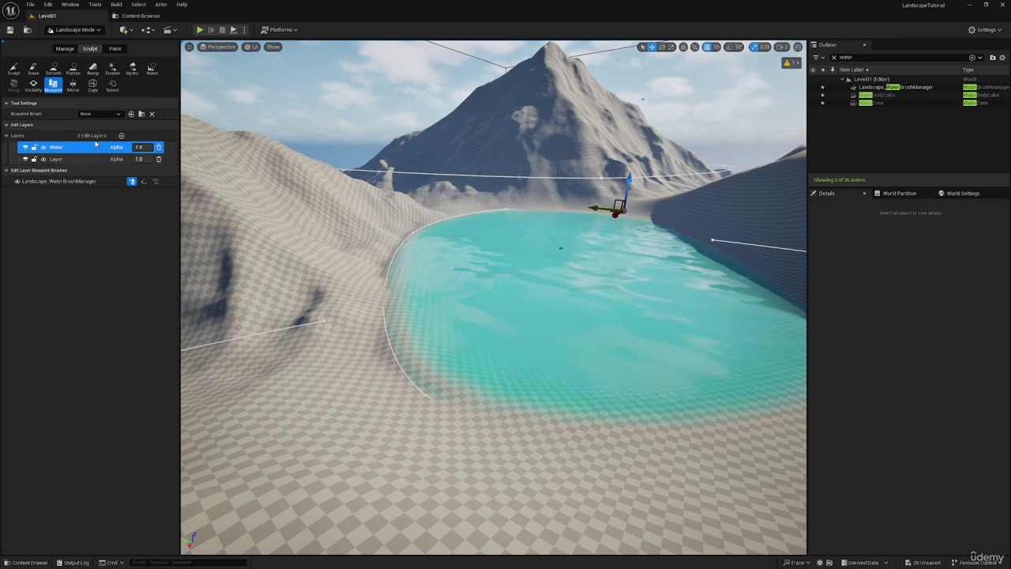
- Add a new edit layer of the Landscape Edit Layer class above Water and rename it "finer details"
left_click(122, 136)
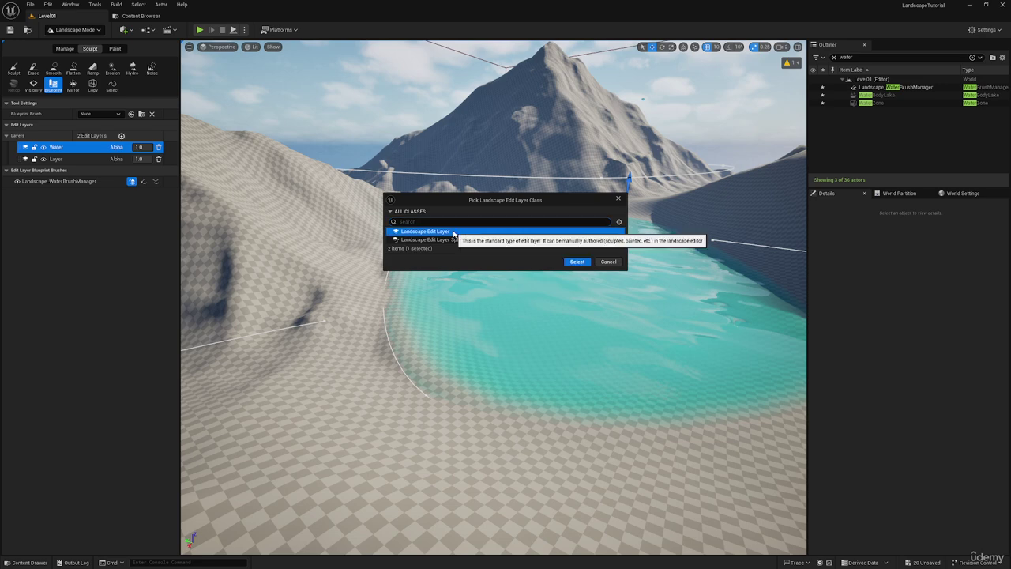
left_click(577, 263)
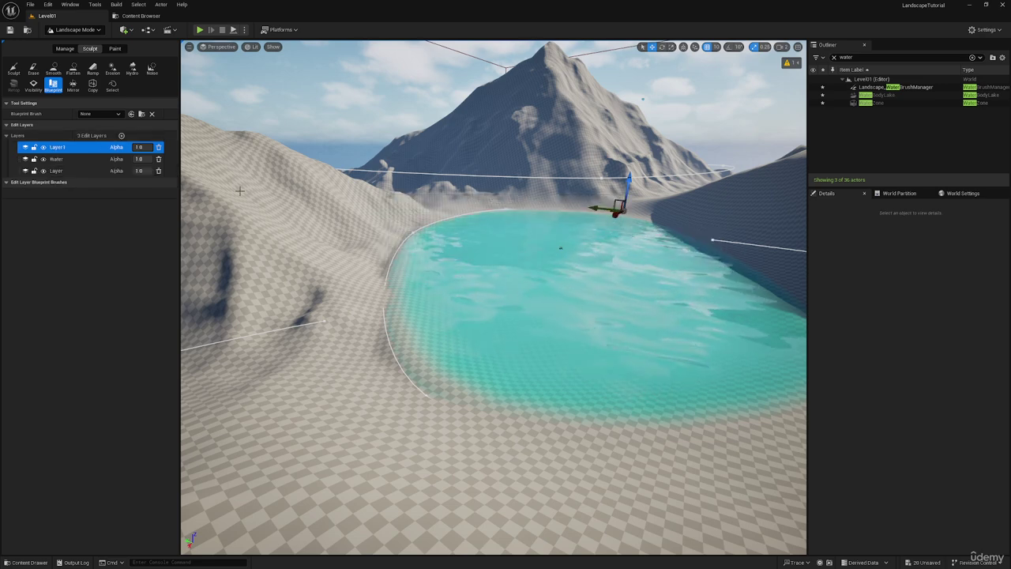
right_click(63, 147)
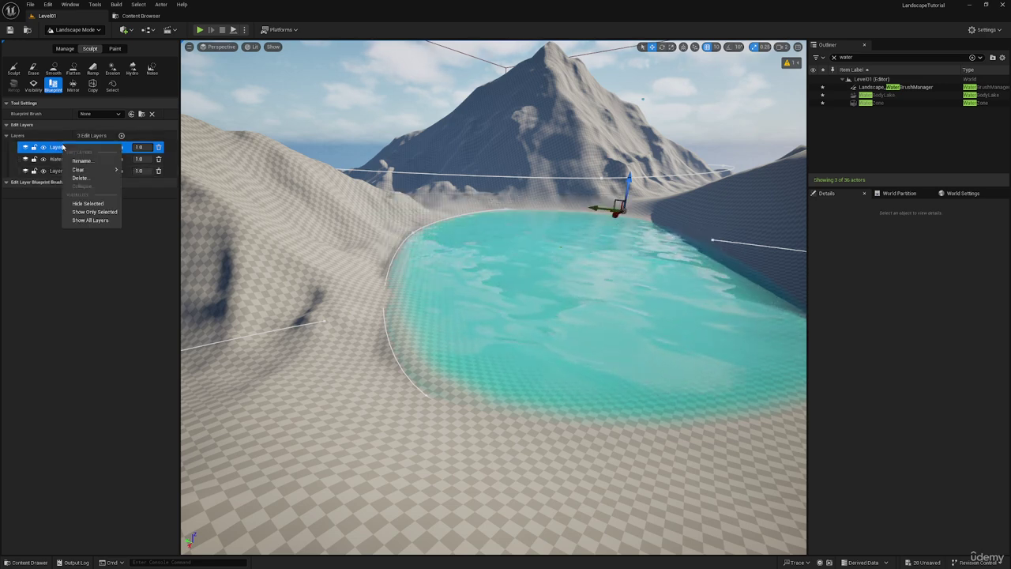
left_click(79, 162)
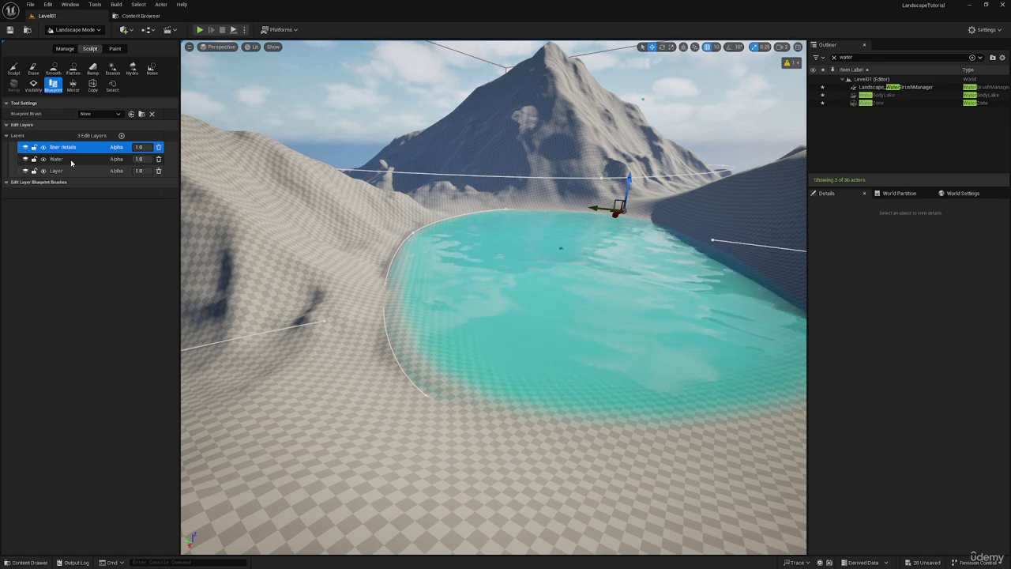
- On the finer details layer, sculpt irregular raised banks along the near shoreline with a brush size of about 857
right_click_drag(494, 298, 355, 286)
left_click(14, 68)
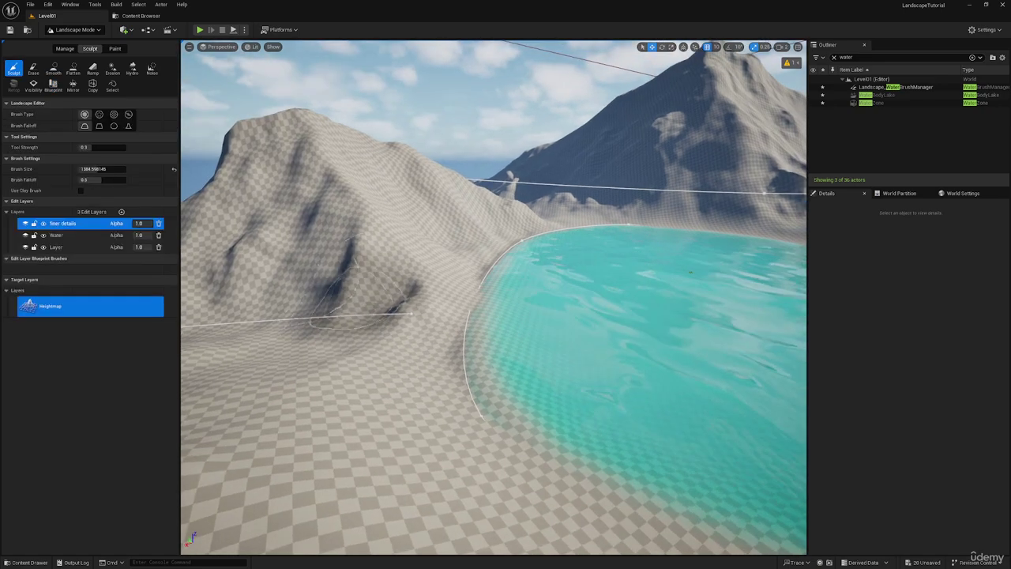
right_click_drag(455, 372, 456, 373)
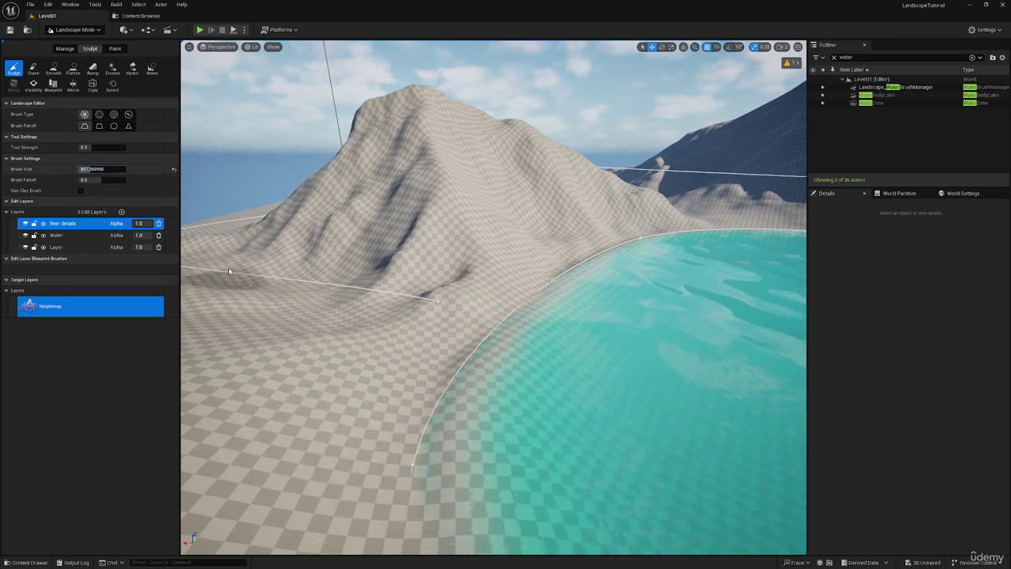
mouse_move(474, 443)
left_mouse_down()
mouse_move(508, 440)
mouse_move(406, 417)
mouse_move(506, 322)
mouse_move(562, 299)
left_mouse_up()
right_click_drag(562, 294, 719, 359)
mouse_move(506, 373)
left_mouse_down()
mouse_move(431, 352)
mouse_move(699, 207)
mouse_move(734, 141)
left_mouse_up()
- Smooth the freshly sculpted near shoreline with the Smooth tool at strength 0.3
left_click(53, 70)
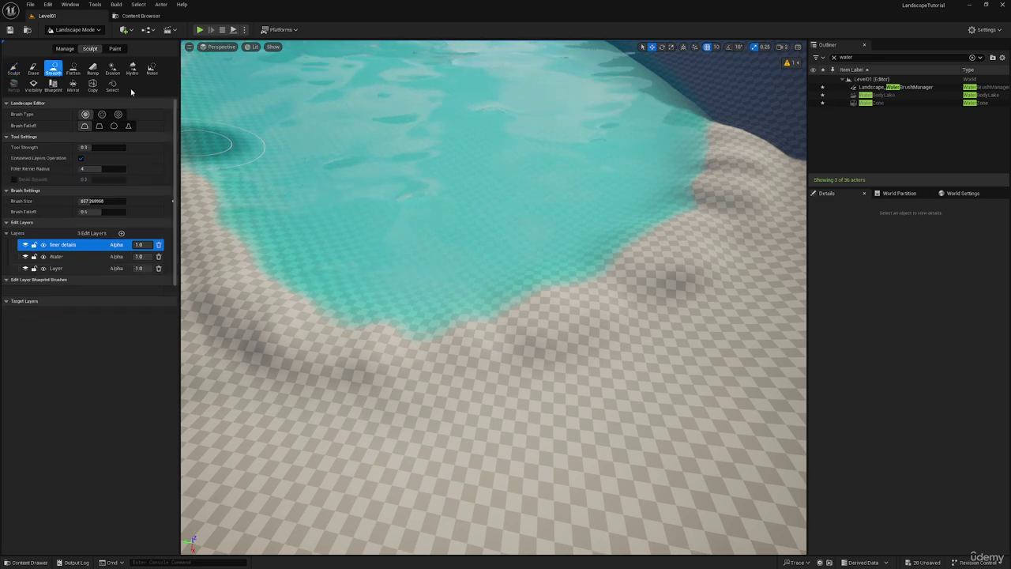
mouse_move(696, 190)
left_mouse_down()
mouse_move(677, 158)
mouse_move(610, 237)
mouse_move(418, 336)
left_mouse_up()
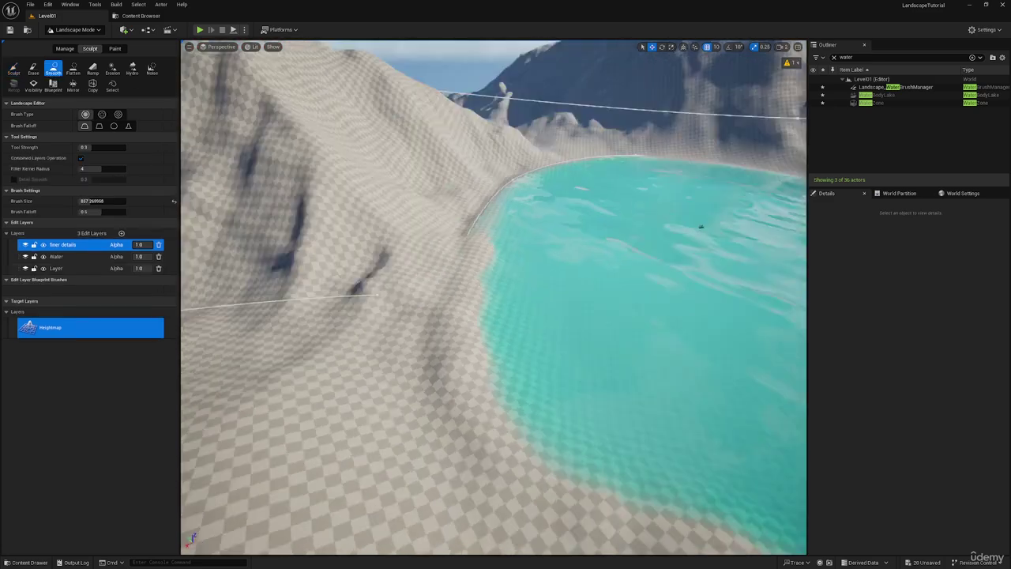
mouse_move(419, 336)
right_mouse_down()
mouse_move(359, 296)
mouse_move(411, 316)
mouse_move(415, 332)
right_mouse_up()
- Sculpt a raised, uneven bank along the lake's edge beside the mountain slope and on toward the far end
left_click(13, 70)
mouse_move(459, 364)
left_mouse_down()
mouse_move(474, 371)
mouse_move(505, 443)
mouse_move(490, 443)
mouse_move(554, 296)
left_mouse_up()
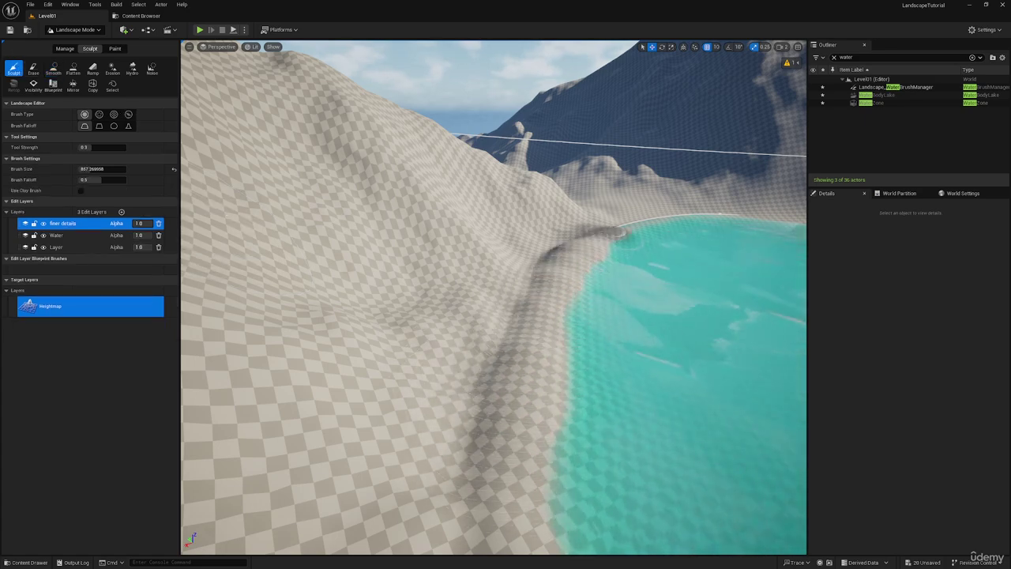
right_click_drag(616, 237, 751, 245)
mouse_move(516, 402)
left_mouse_down()
mouse_move(517, 281)
mouse_move(544, 253)
left_mouse_up()
right_click_drag(545, 253, 640, 253)
mouse_move(474, 310)
left_mouse_down()
mouse_move(462, 280)
mouse_move(482, 246)
left_mouse_up()
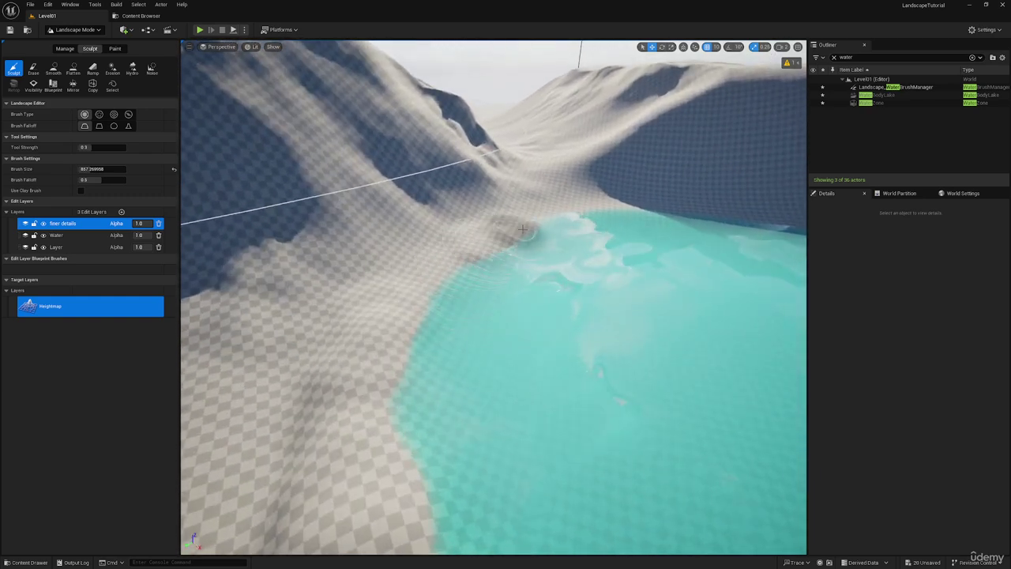
- Smooth the sculpted banks around the lake so they blend into the surrounding slopes
mouse_move(565, 269)
right_mouse_down()
mouse_move(596, 233)
mouse_move(576, 204)
mouse_move(555, 198)
mouse_move(531, 197)
mouse_move(532, 218)
right_mouse_up()
key("s")
left_click(56, 69)
right_click_drag(395, 261, 418, 300)
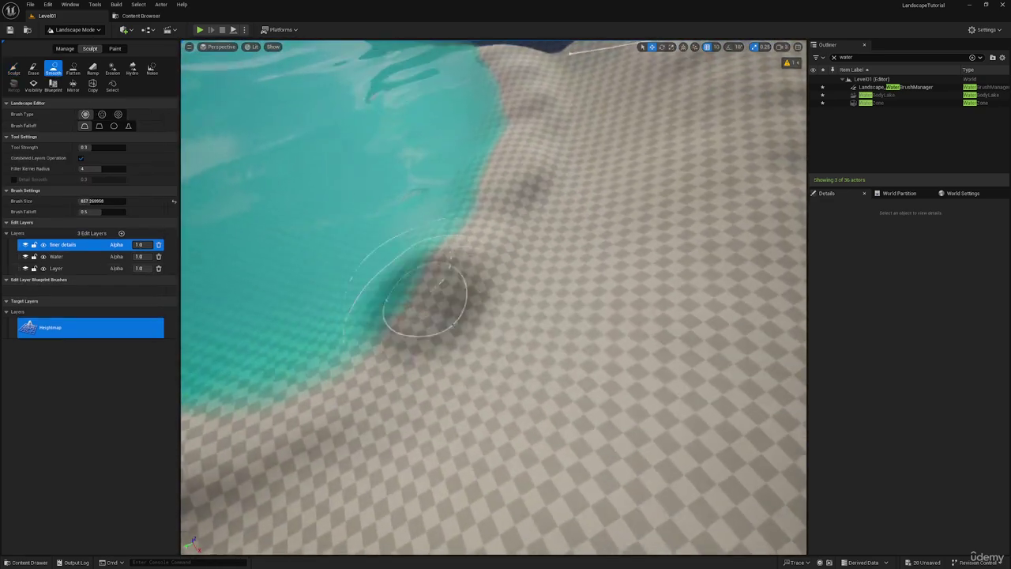
mouse_move(442, 312)
left_mouse_down()
mouse_move(508, 315)
mouse_move(568, 133)
mouse_move(545, 223)
mouse_move(446, 445)
left_mouse_up()
mouse_move(449, 451)
right_mouse_down()
mouse_move(356, 446)
mouse_move(304, 407)
right_mouse_up()
mouse_move(449, 453)
left_mouse_down()
mouse_move(534, 330)
mouse_move(632, 237)
left_mouse_up()
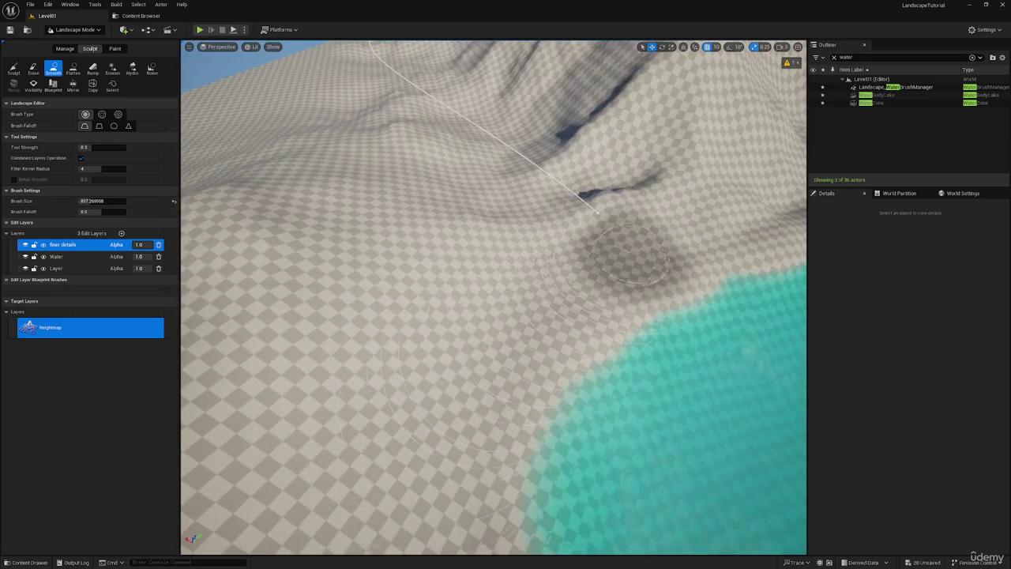
right_click_drag(632, 237, 729, 189)
mouse_move(470, 379)
left_mouse_down()
mouse_move(514, 332)
mouse_move(569, 239)
left_mouse_up()
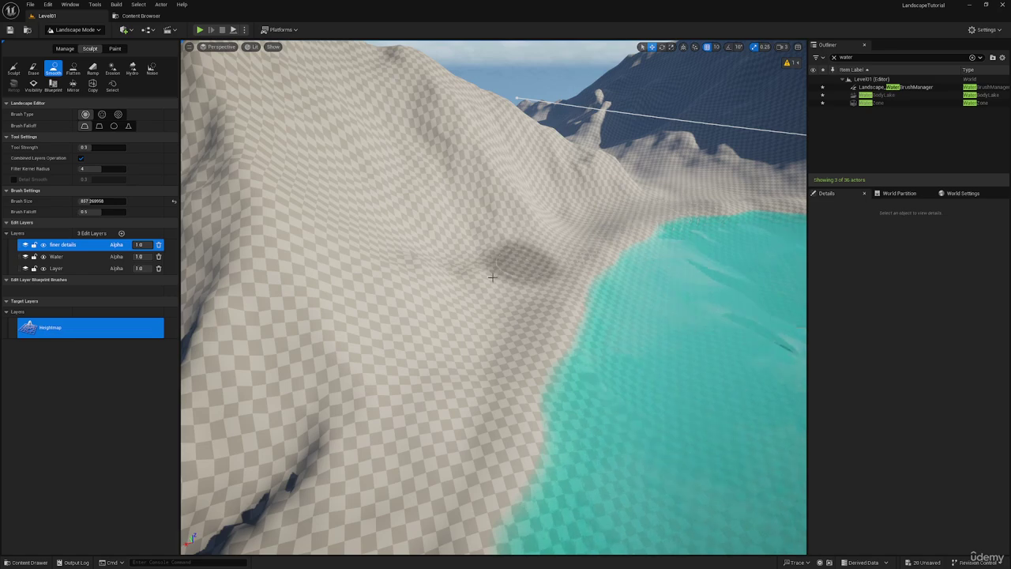
mouse_move(492, 277)
right_mouse_down()
mouse_move(580, 229)
mouse_move(655, 257)
mouse_move(731, 304)
right_mouse_up()
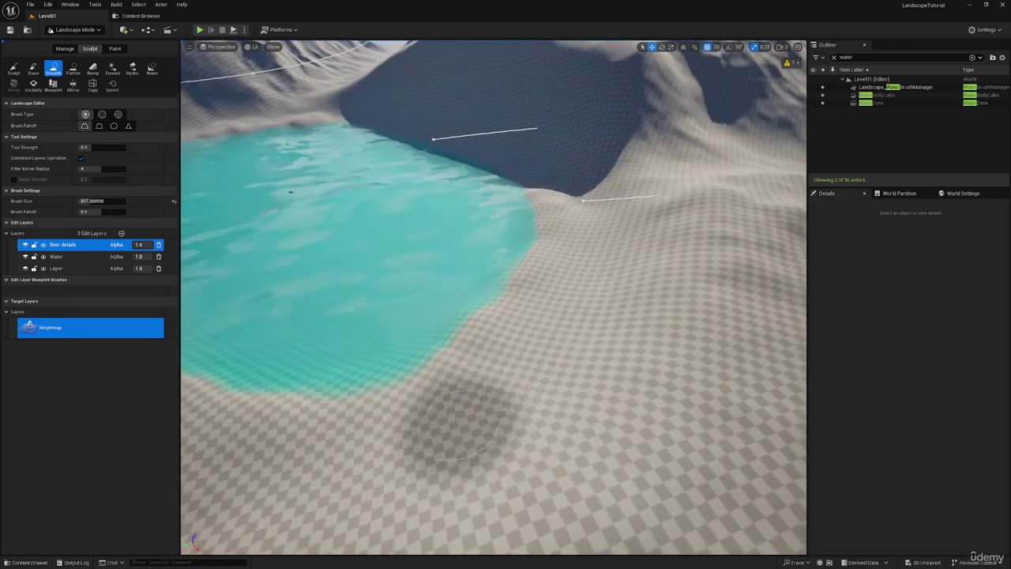
- Switch to the Erosion sculpt tool and enlarge its brush to about 1230 at the lake's shoreline
left_click(113, 72)
mouse_move(345, 257)
right_mouse_down()
mouse_move(411, 229)
mouse_move(415, 304)
right_mouse_up()
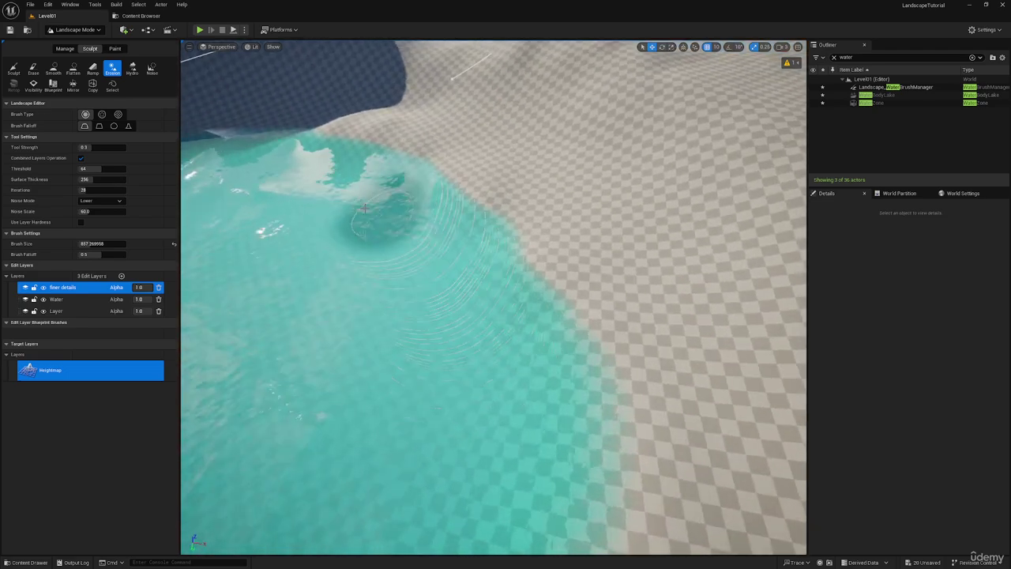
right_click_drag(537, 391, 465, 432)
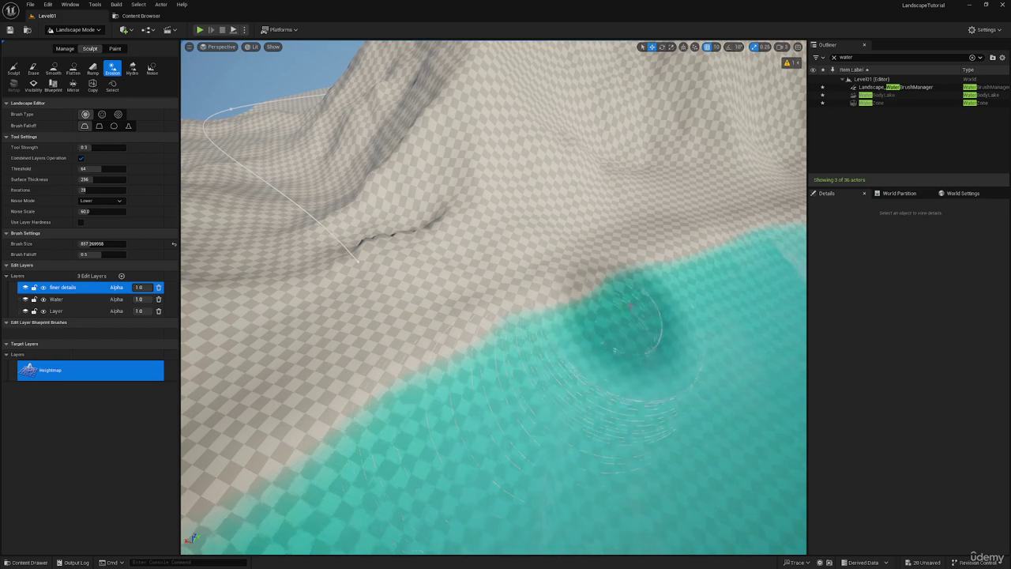
right_click_drag(644, 319, 711, 299)
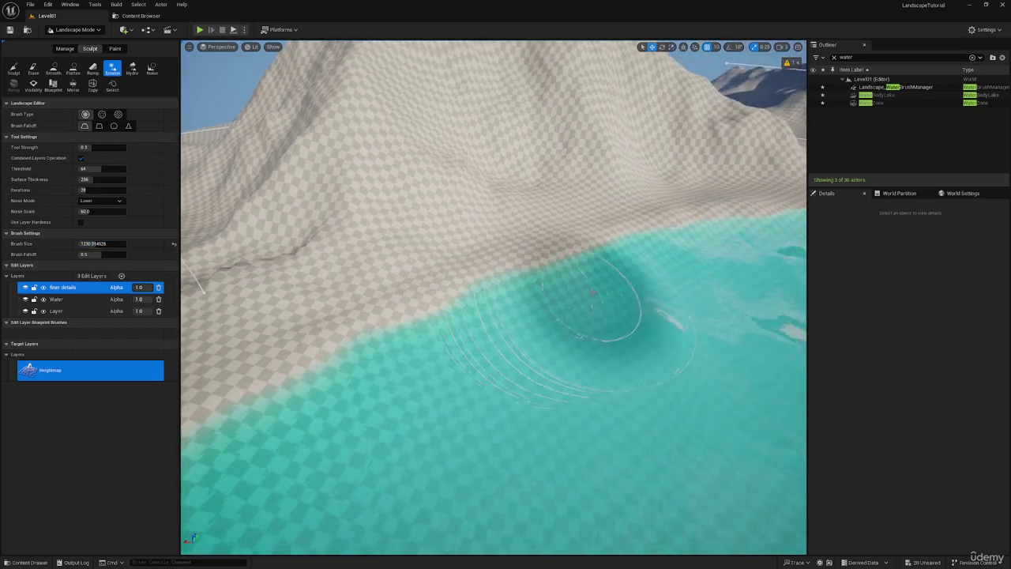
right_click_drag(747, 253, 806, 234)
- Examine the lake and its surrounding terrain in wireframe and lit views, from ground level and from above
key("alt+2")
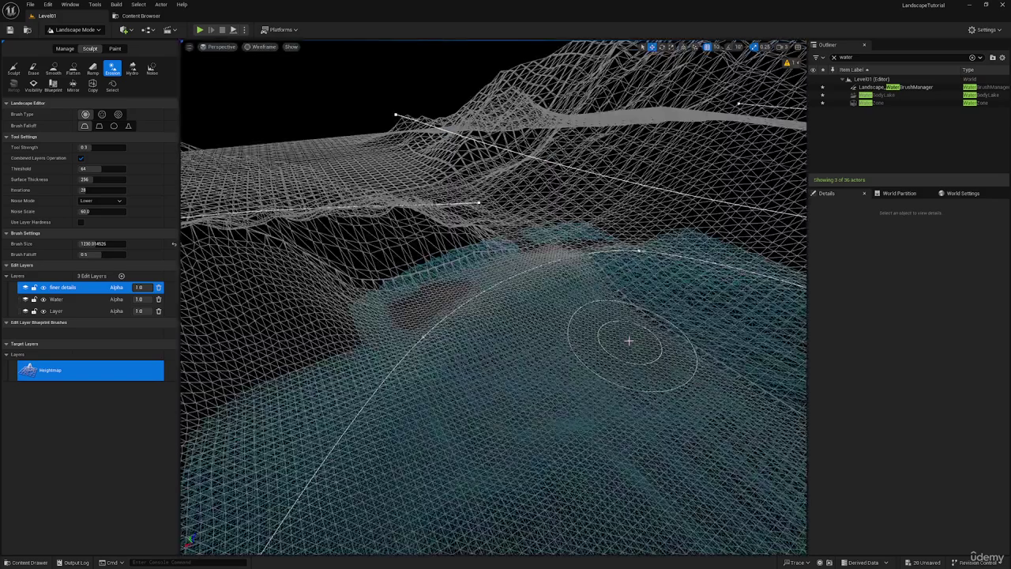
key("alt+4")
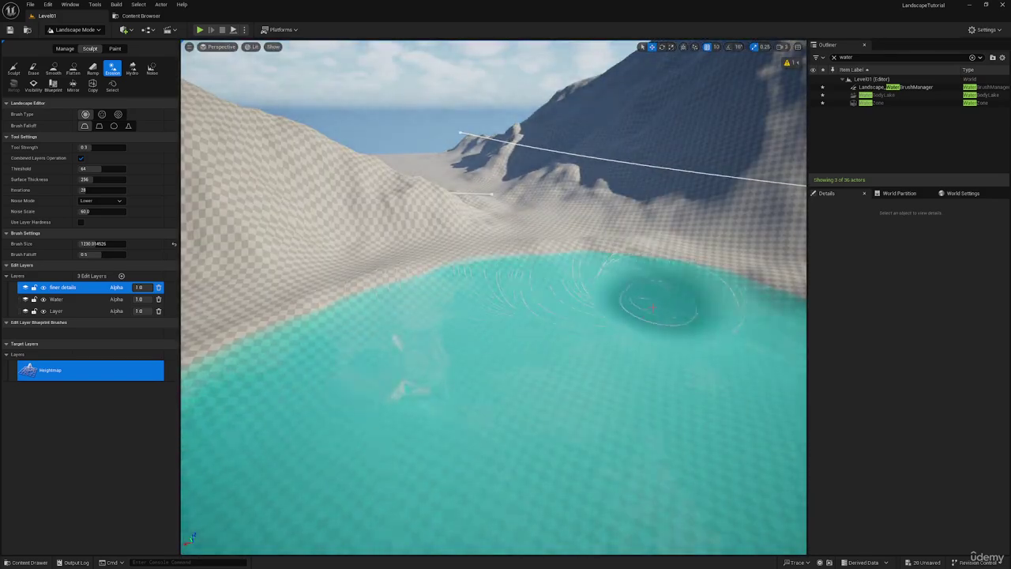
right_click_drag(652, 307, 592, 260)
key("s")
mouse_move(658, 262)
right_mouse_down()
mouse_move(681, 259)
mouse_move(656, 241)
mouse_move(650, 173)
mouse_move(694, 155)
right_mouse_up()
key("w")
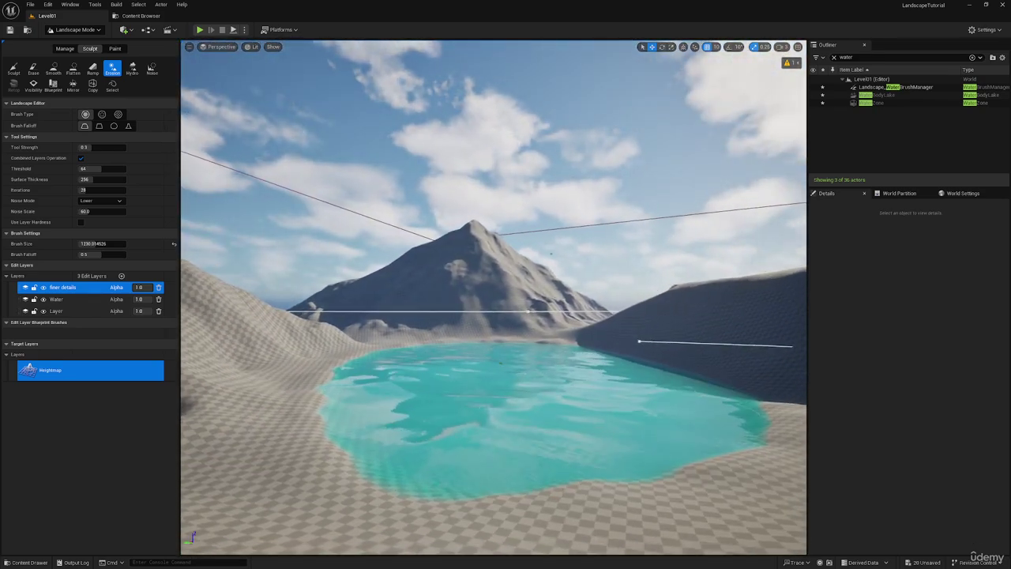
key("s")
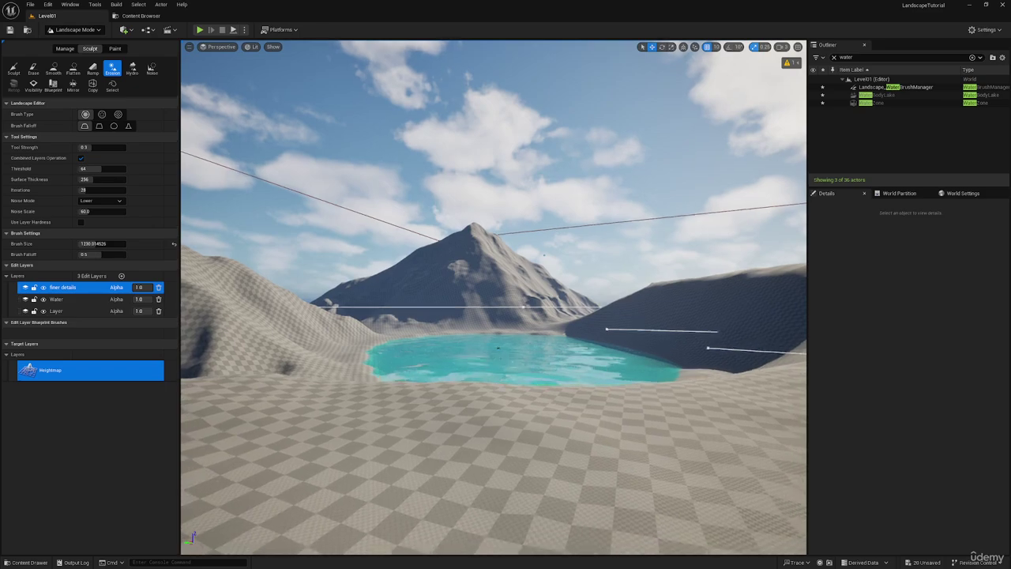
key("e")
right_click_drag(799, 103, 799, 162)
right_click_drag(579, 301, 632, 395)
key("s")
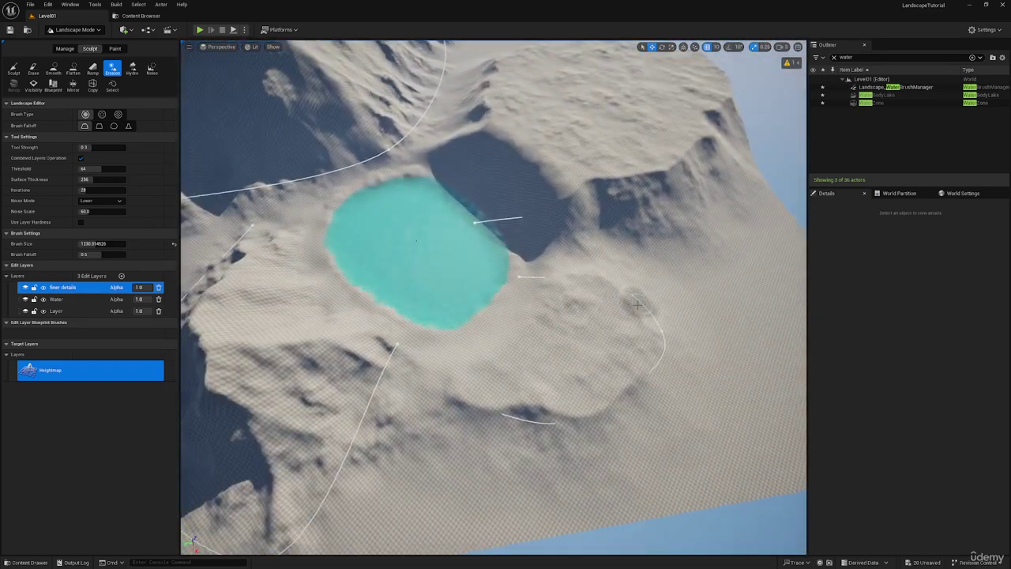
- In Selection mode, try moving the landmass brush beside the near shore closer to the lake, and undo the move
key("shift+1")
left_click(618, 340)
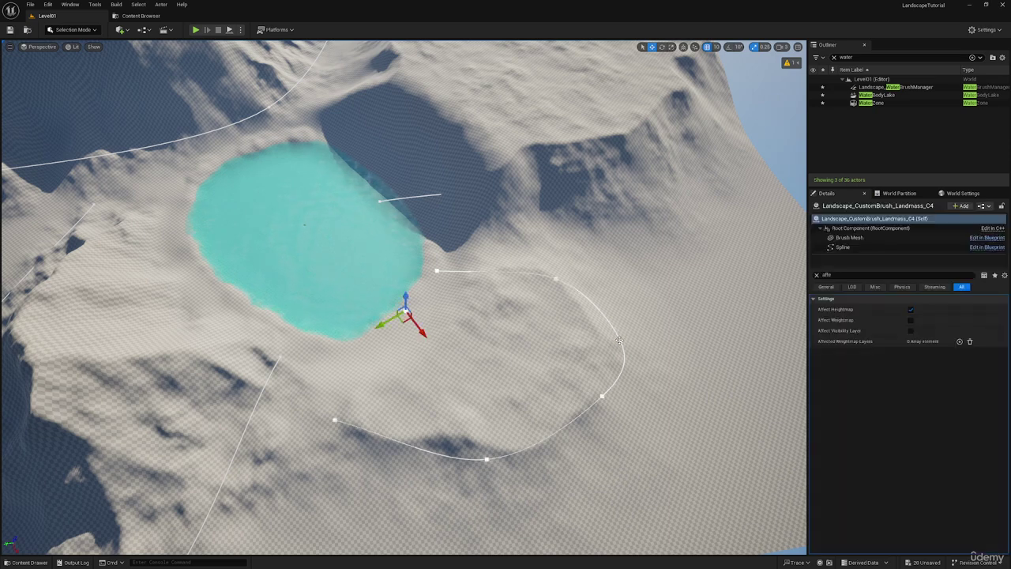
mouse_move(397, 313)
left_mouse_down()
mouse_move(392, 298)
mouse_move(364, 294)
mouse_move(431, 289)
mouse_move(385, 289)
left_mouse_up()
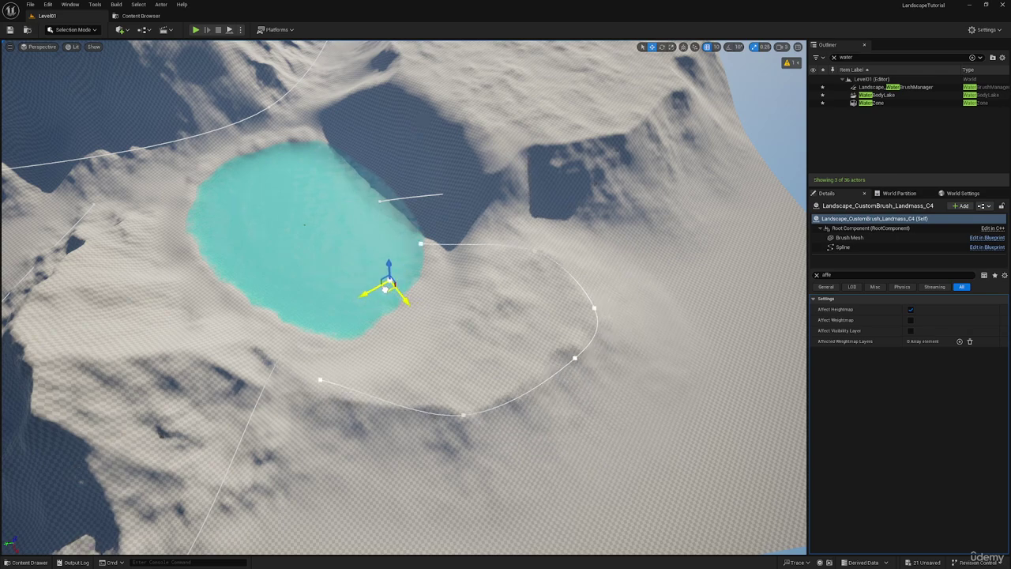
right_click_drag(384, 288, 403, 328)
key("ctrl+z")
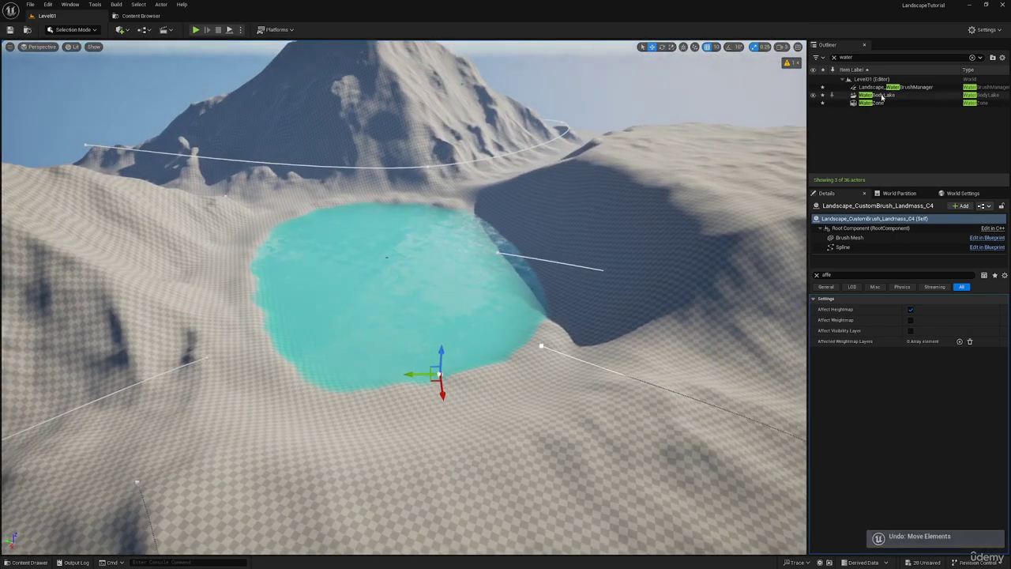
- Add a spline point to the WaterBodyLake outline along its near shore
double_click(882, 97)
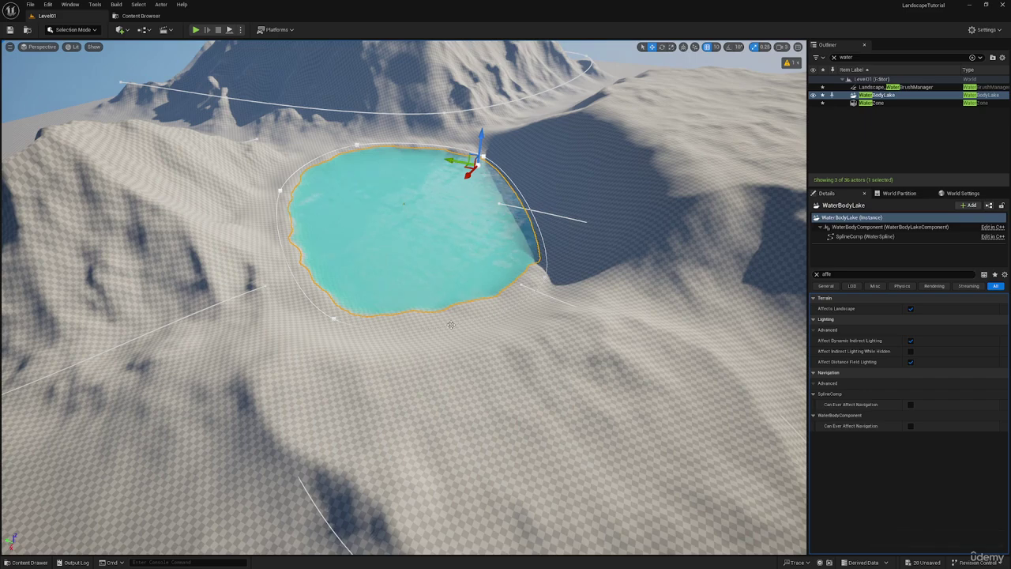
left_click(544, 278)
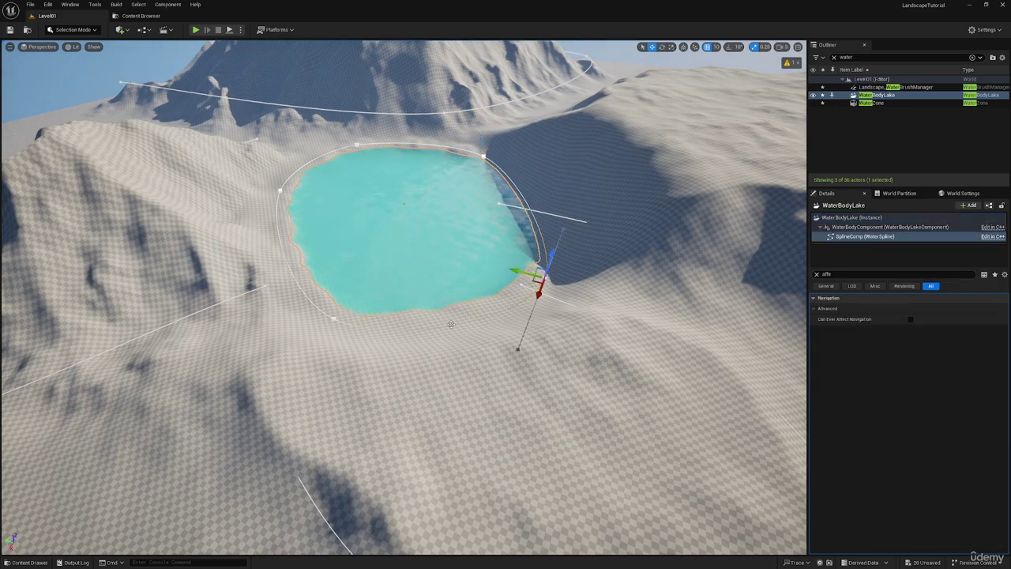
right_click(445, 324)
left_click(470, 348)
- Reposition the added near-shore spline point and the neighbouring point by the dark slope to extend the lake outward
right_click_drag(436, 324, 409, 314)
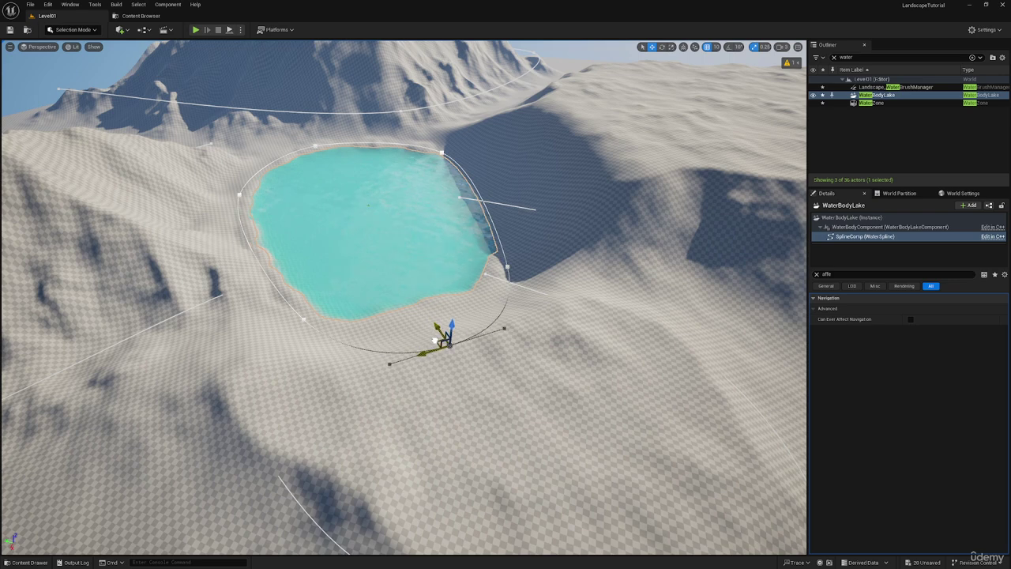
left_click_drag(436, 340, 429, 336)
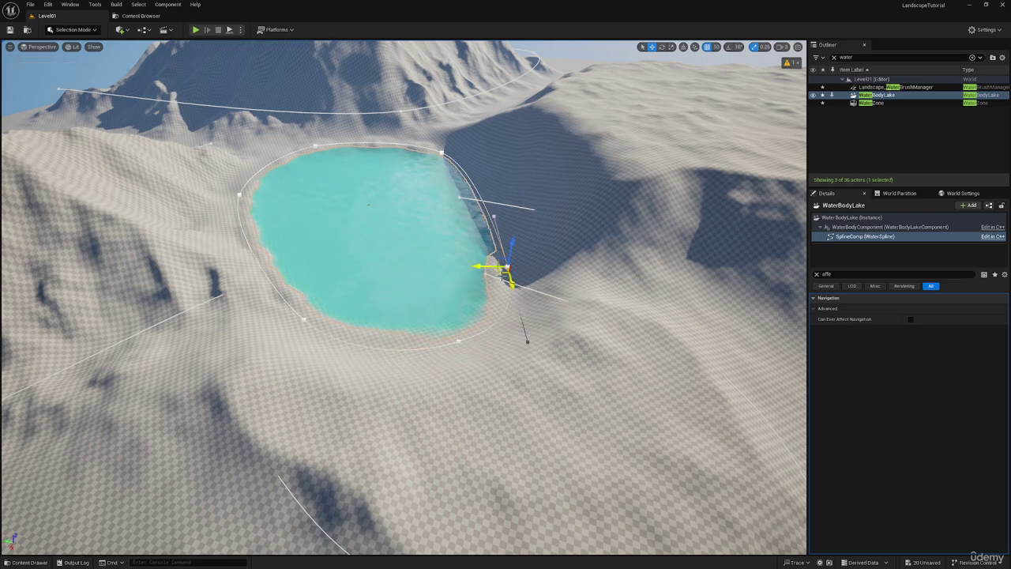
left_click(581, 231)
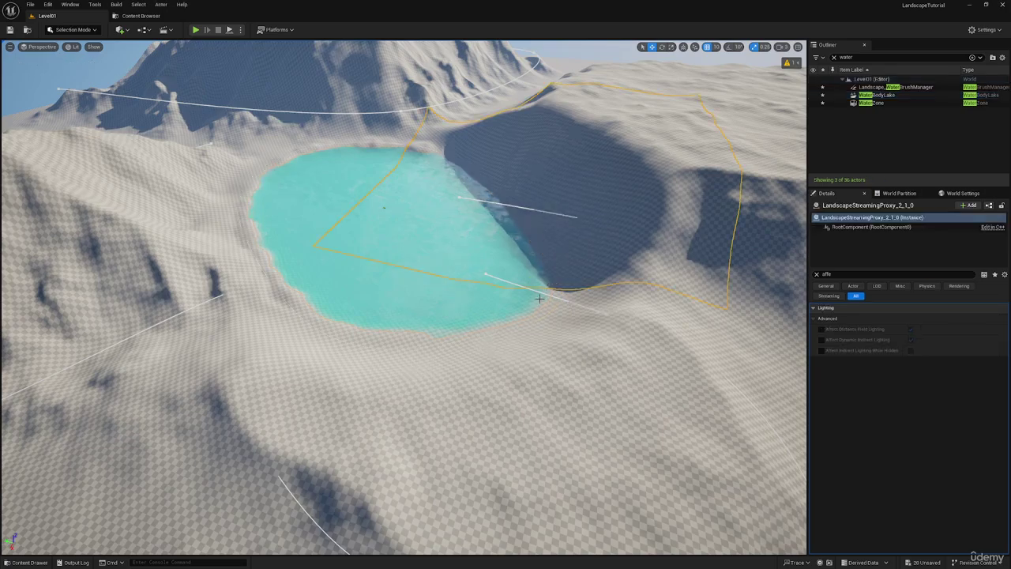
right_click_drag(581, 231, 534, 294)
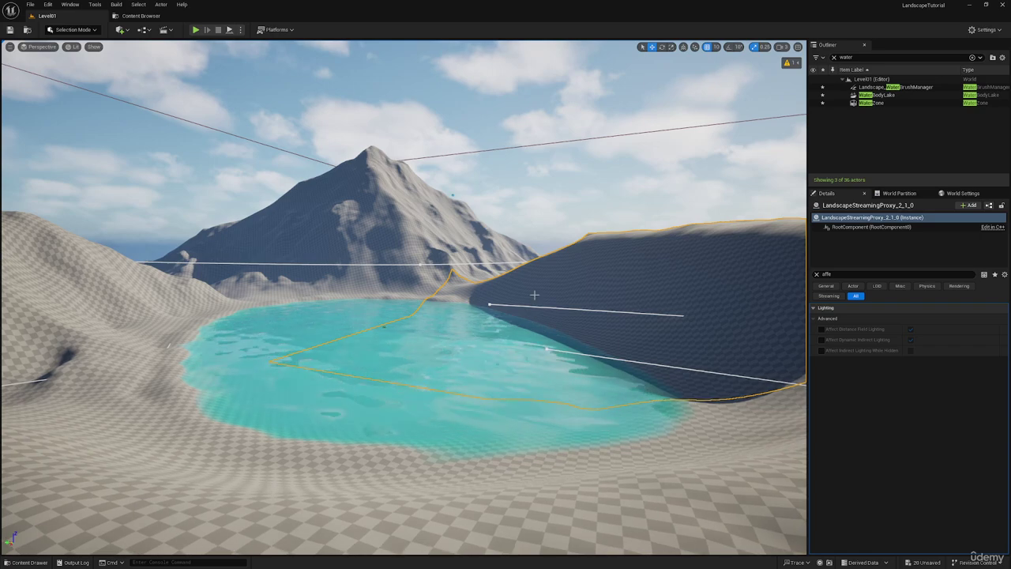
mouse_move(499, 324)
right_mouse_down()
mouse_move(463, 324)
mouse_move(513, 319)
mouse_move(507, 327)
right_mouse_up()
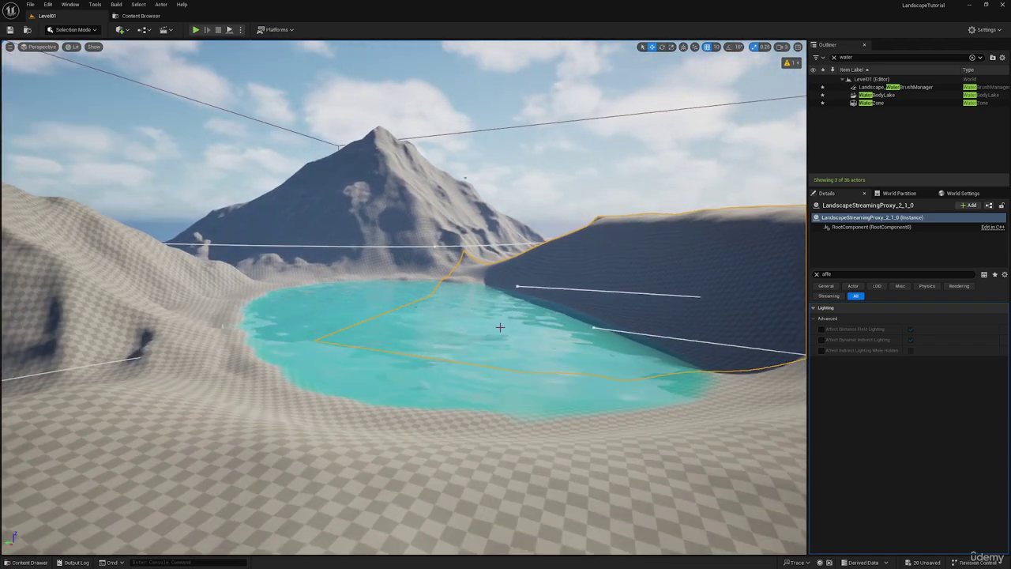